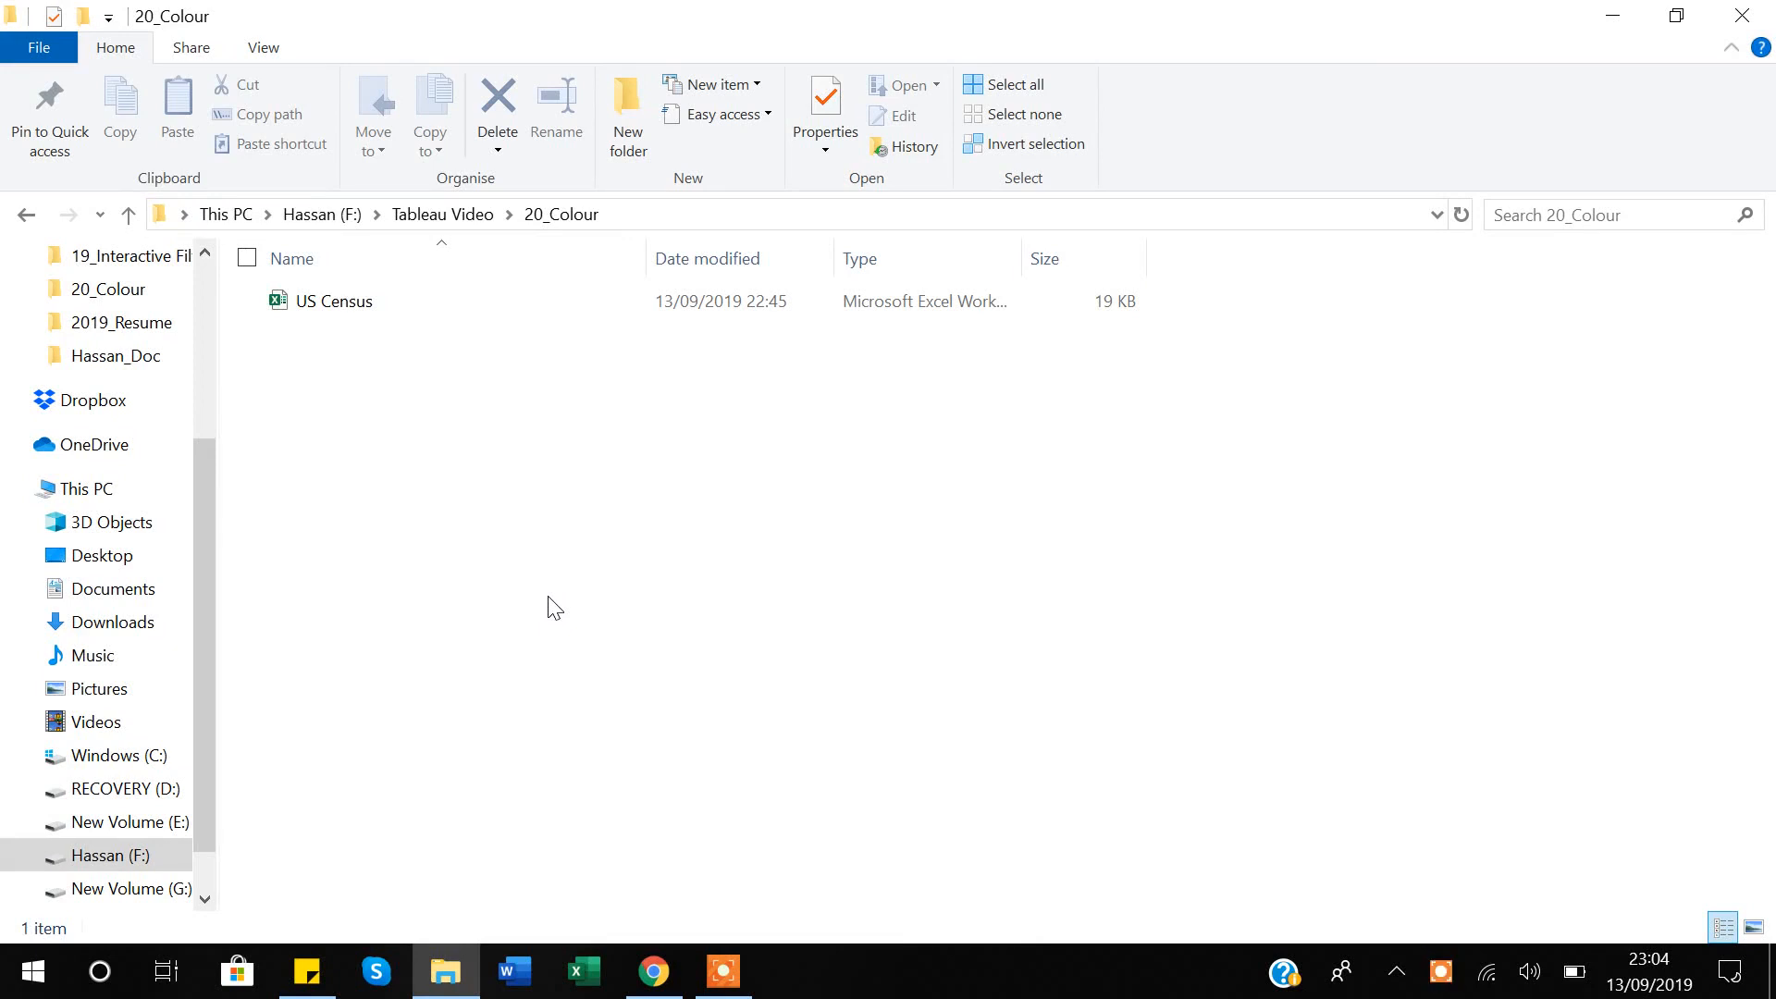
Open the US Census workbook from the 20_Colour folder in Excel and check the extent of its Country column
{"action": "left_click", "coordinate": [331, 314]}
{"action": "double_click", "coordinate": [333, 305]}
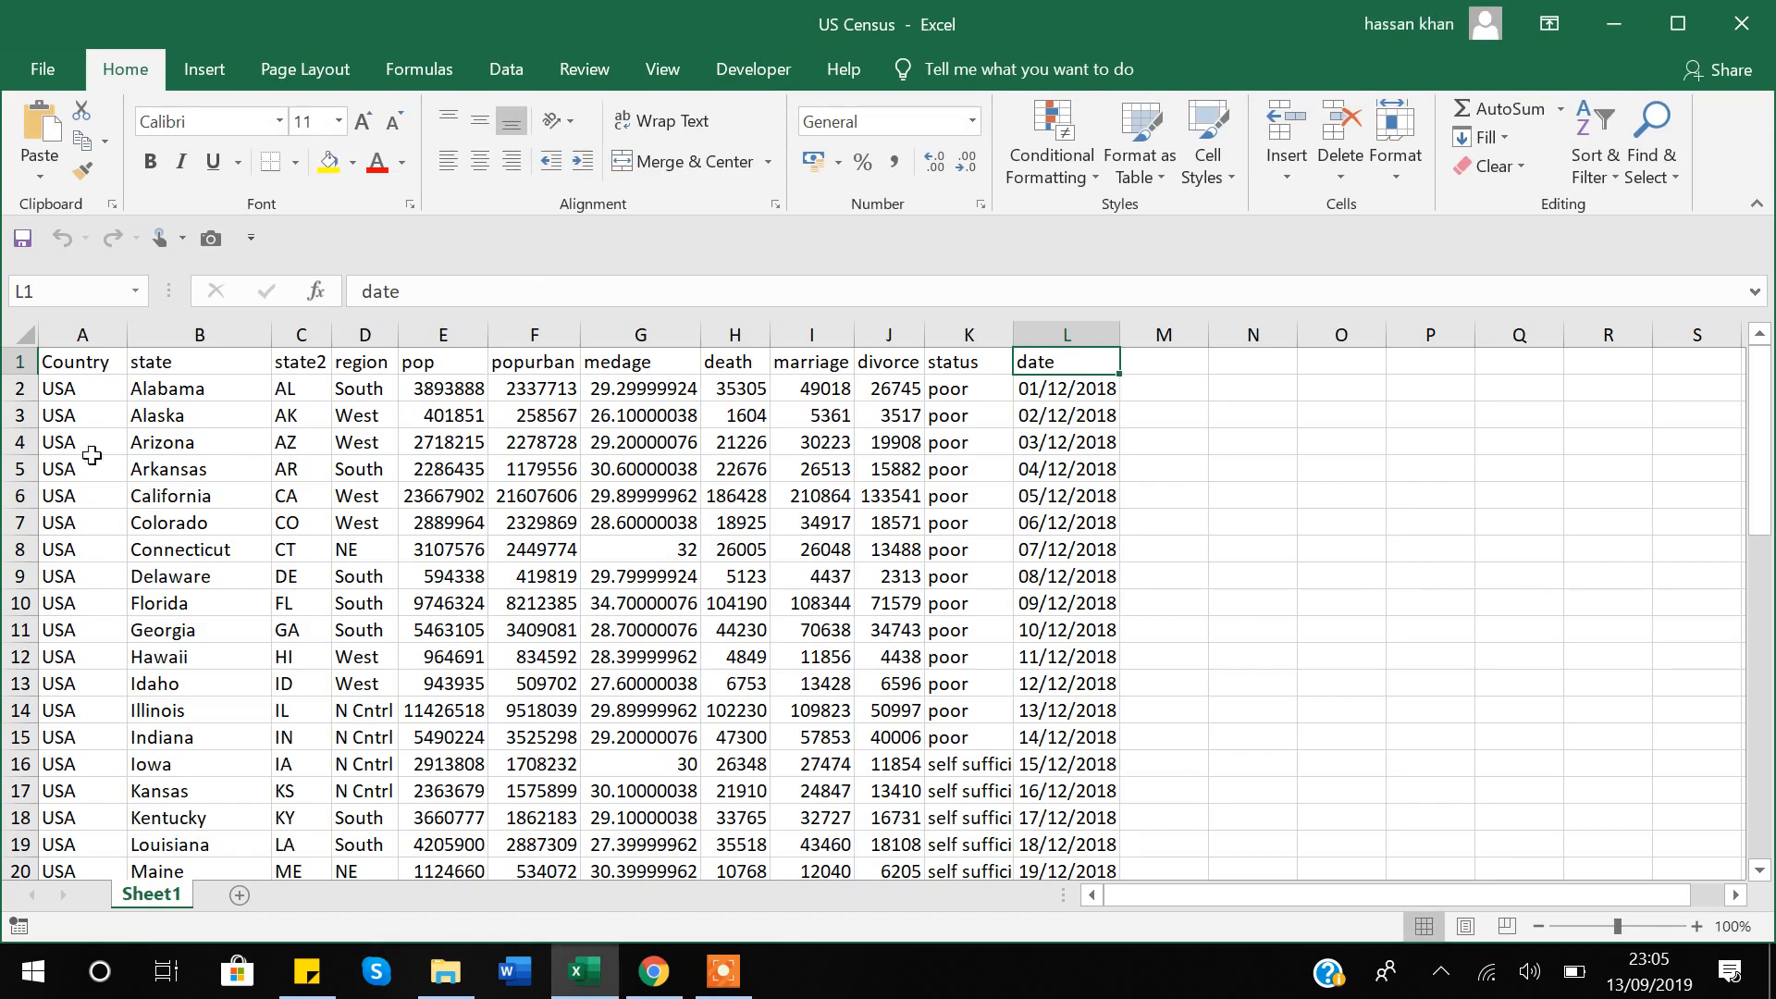
{"action": "left_click", "coordinate": [78, 370]}
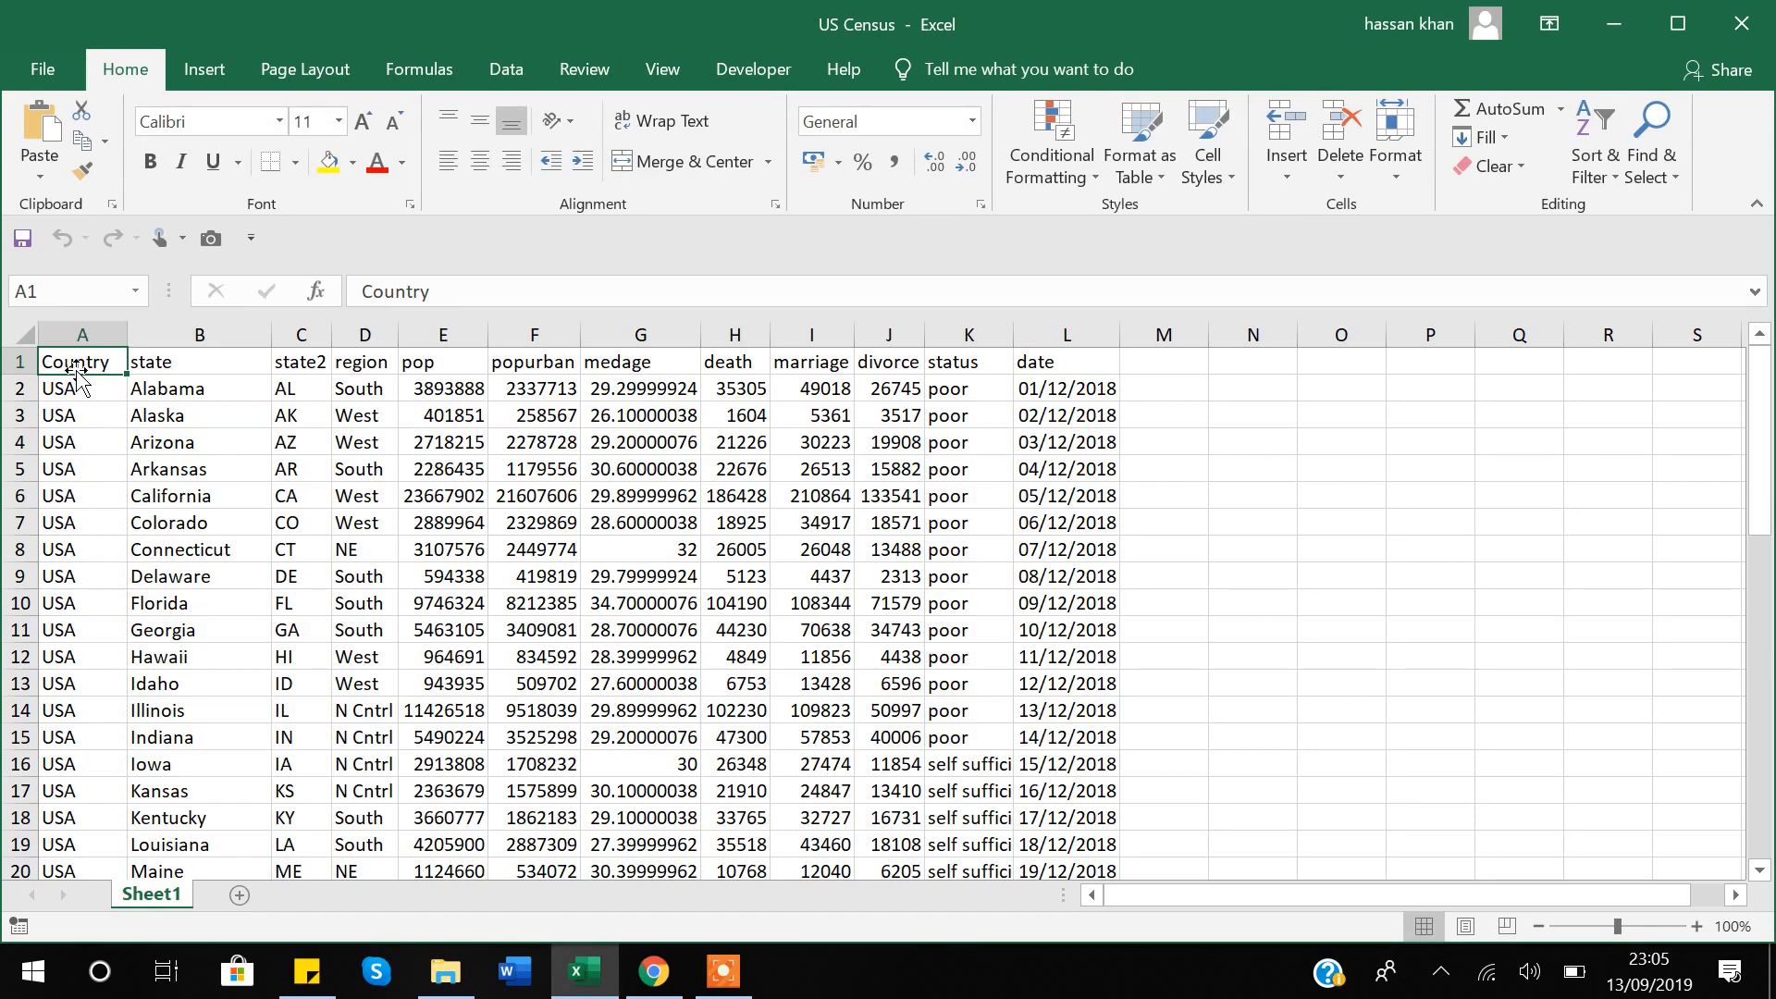
{"action": "left_click", "coordinate": [81, 379]}
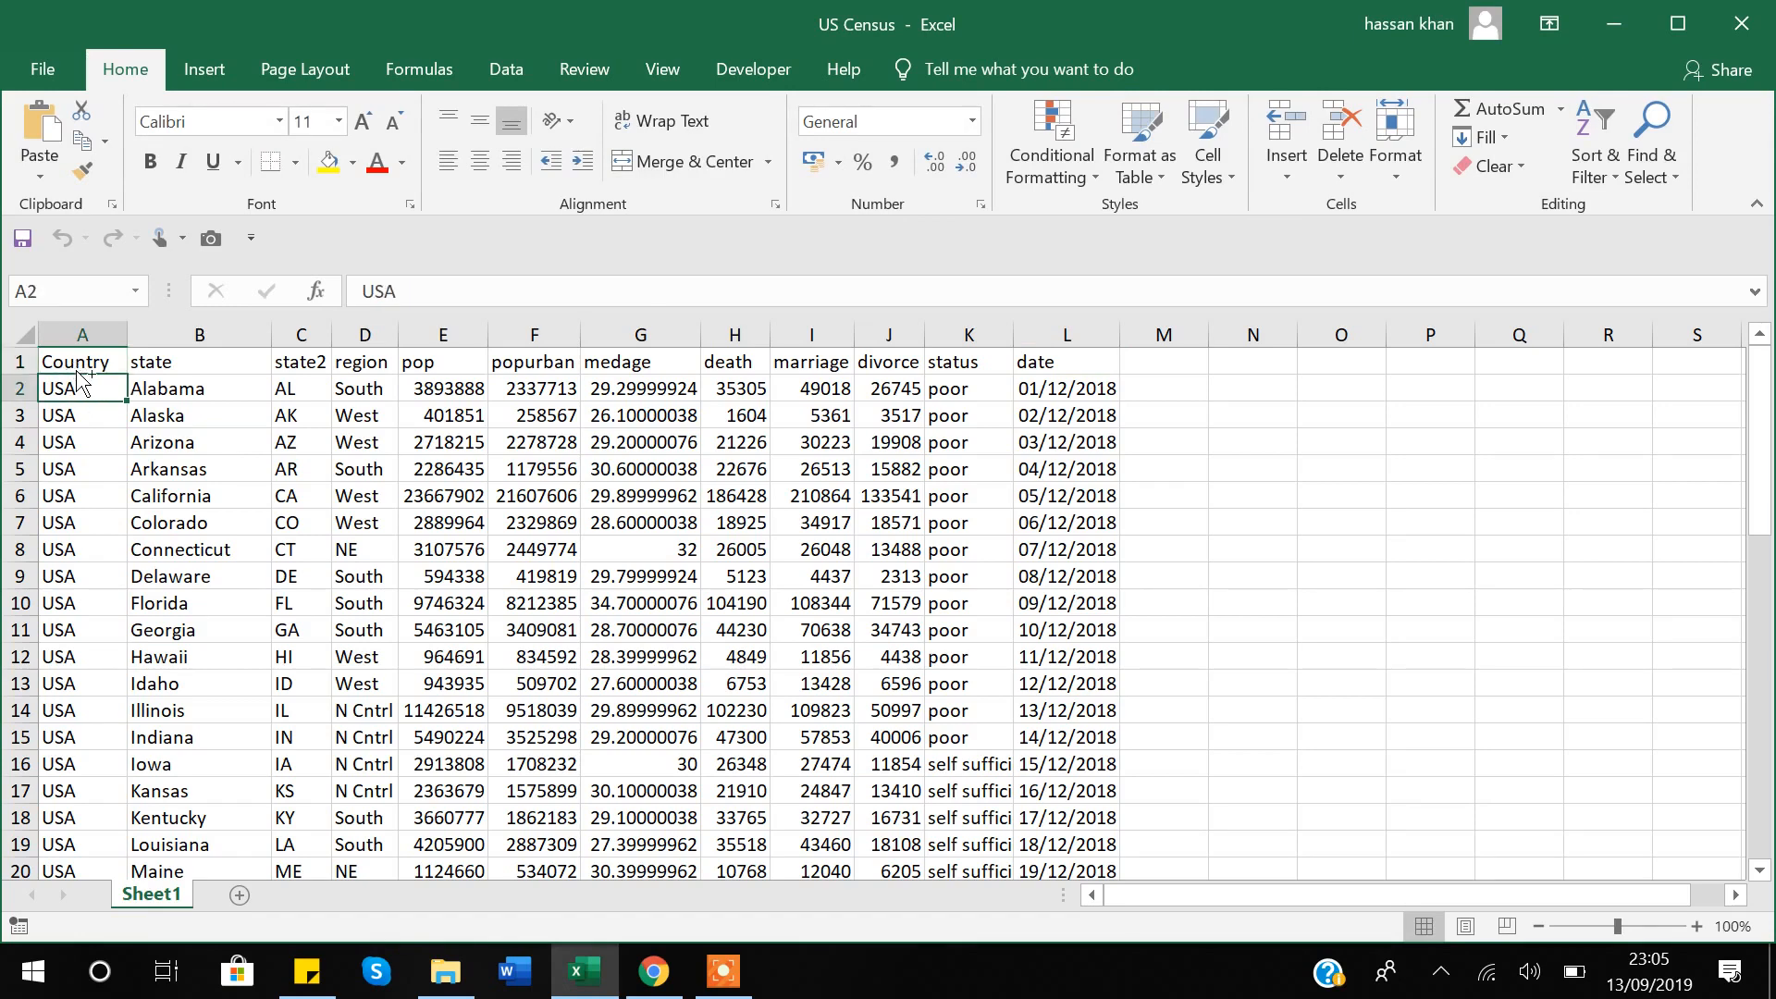
{"action": "key", "text": "ctrl+Down"}
{"action": "key", "text": "ctrl+Up"}
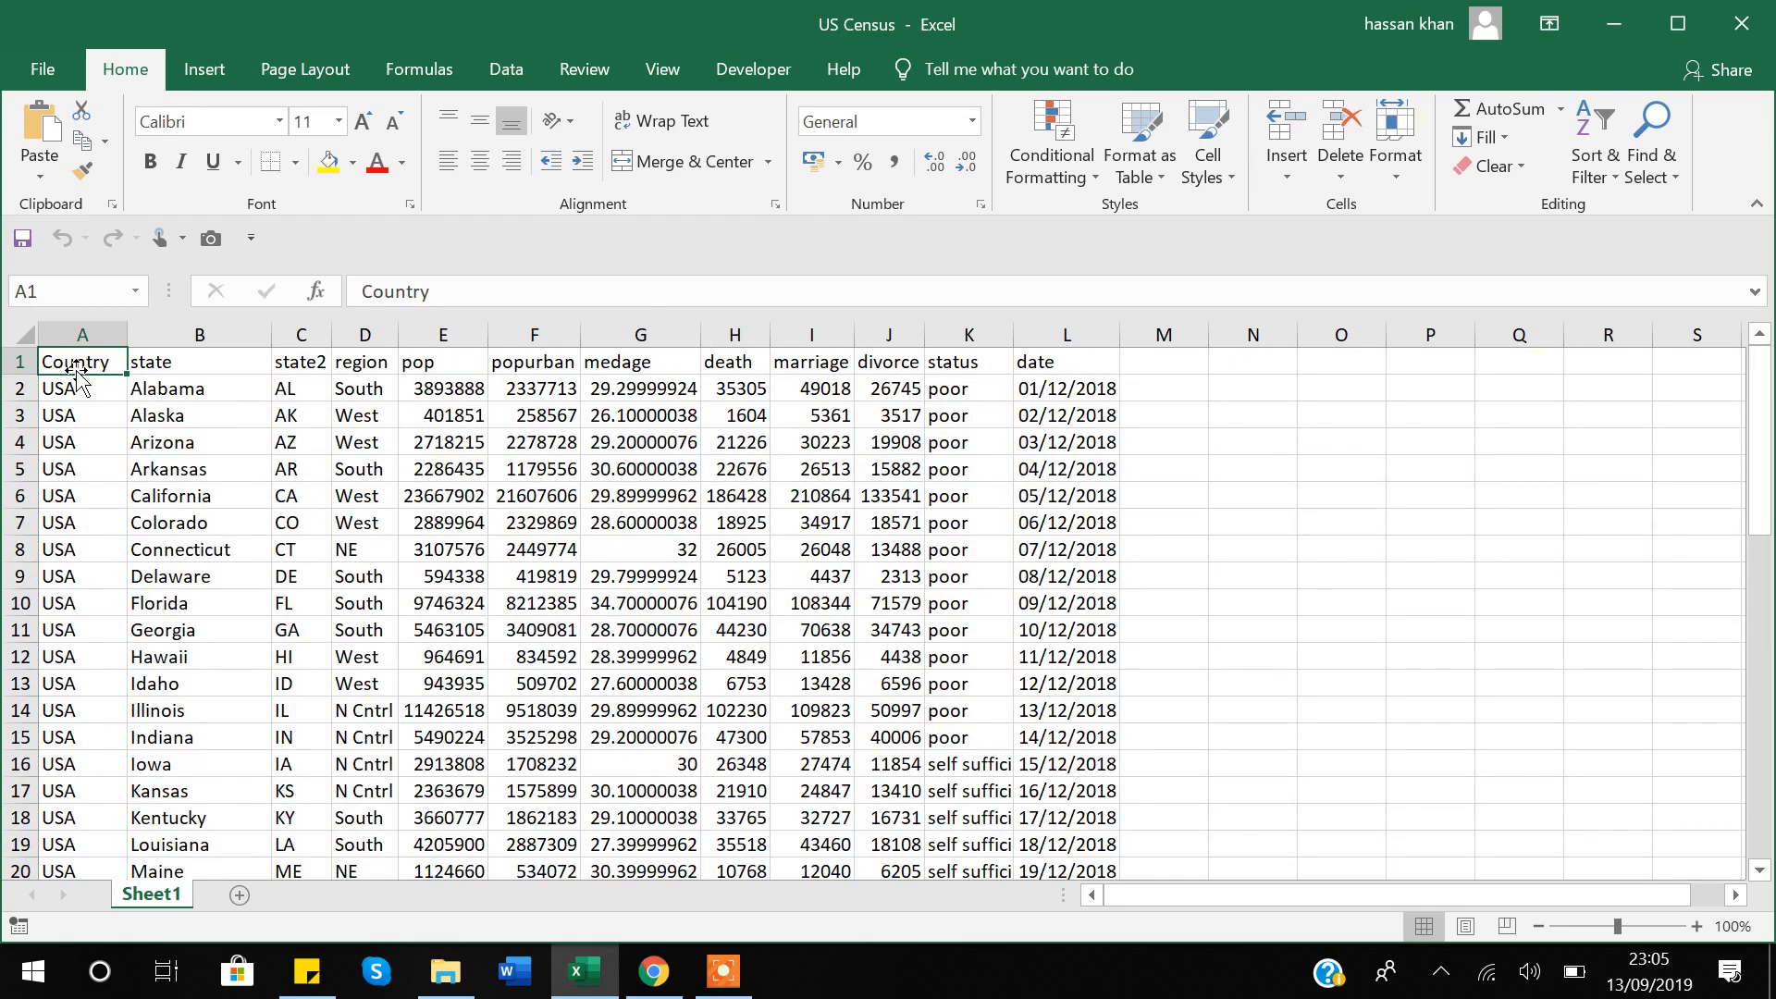
Examine the state names and the matching abbreviations in the state and state2 columns
{"action": "left_click", "coordinate": [79, 379]}
{"action": "key", "text": "Right"}
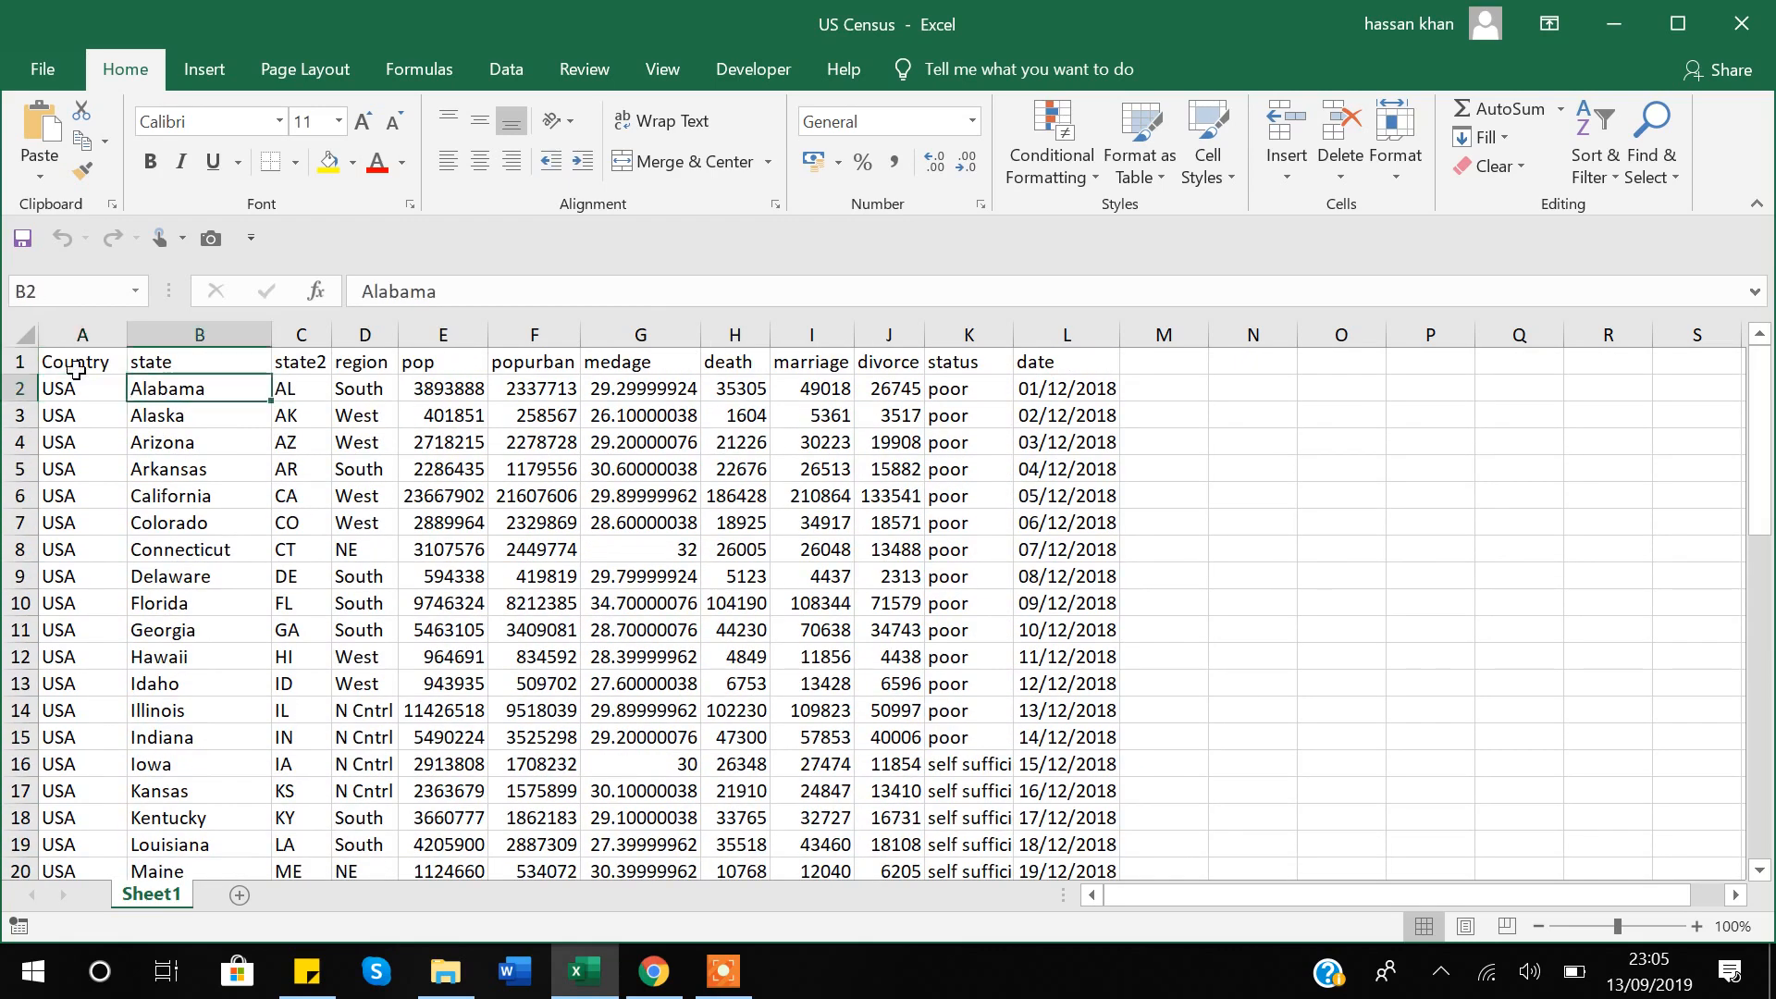
{"action": "key", "text": "Right"}
{"action": "key", "text": "Left"}
{"action": "key", "text": "Down"}
{"action": "key", "text": "Down"}
{"action": "key", "text": "Down"}
{"action": "key", "text": "Down"}
{"action": "key", "text": "Down"}
{"action": "key", "text": "Down"}
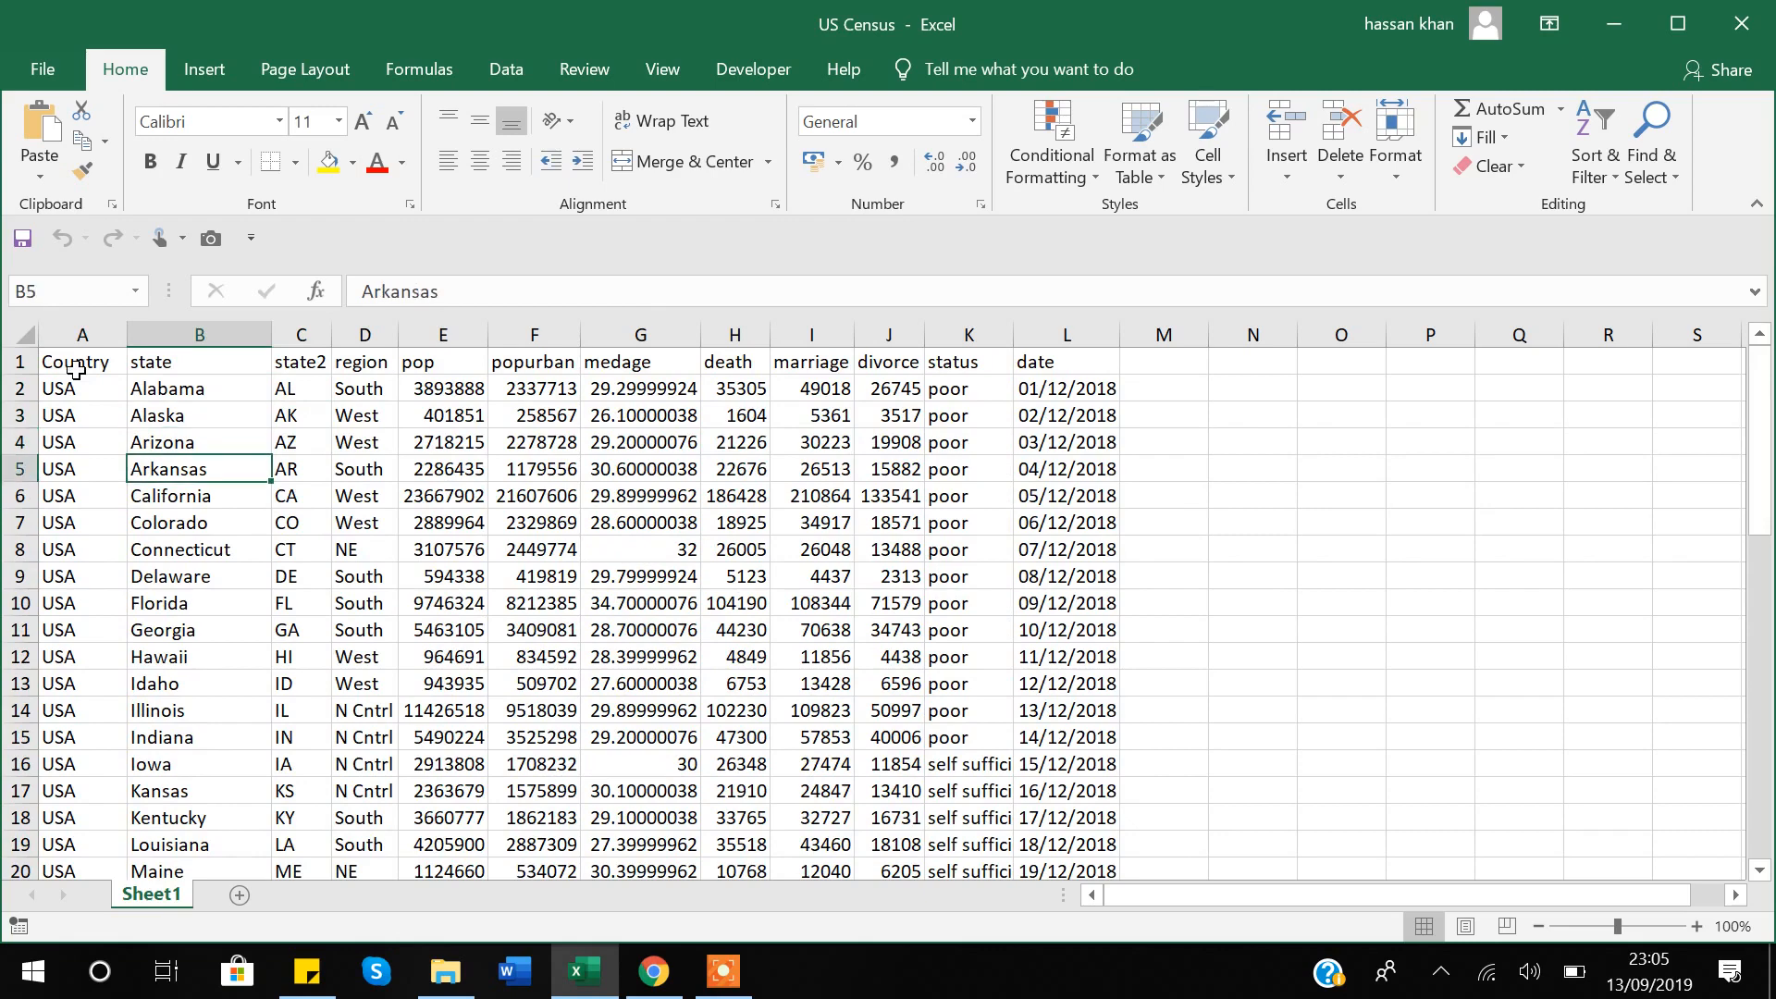
{"action": "key", "text": "Up"}
{"action": "key", "text": "Up"}
{"action": "key", "text": "Up"}
{"action": "key", "text": "Up"}
{"action": "key", "text": "Up"}
{"action": "key", "text": "Up"}
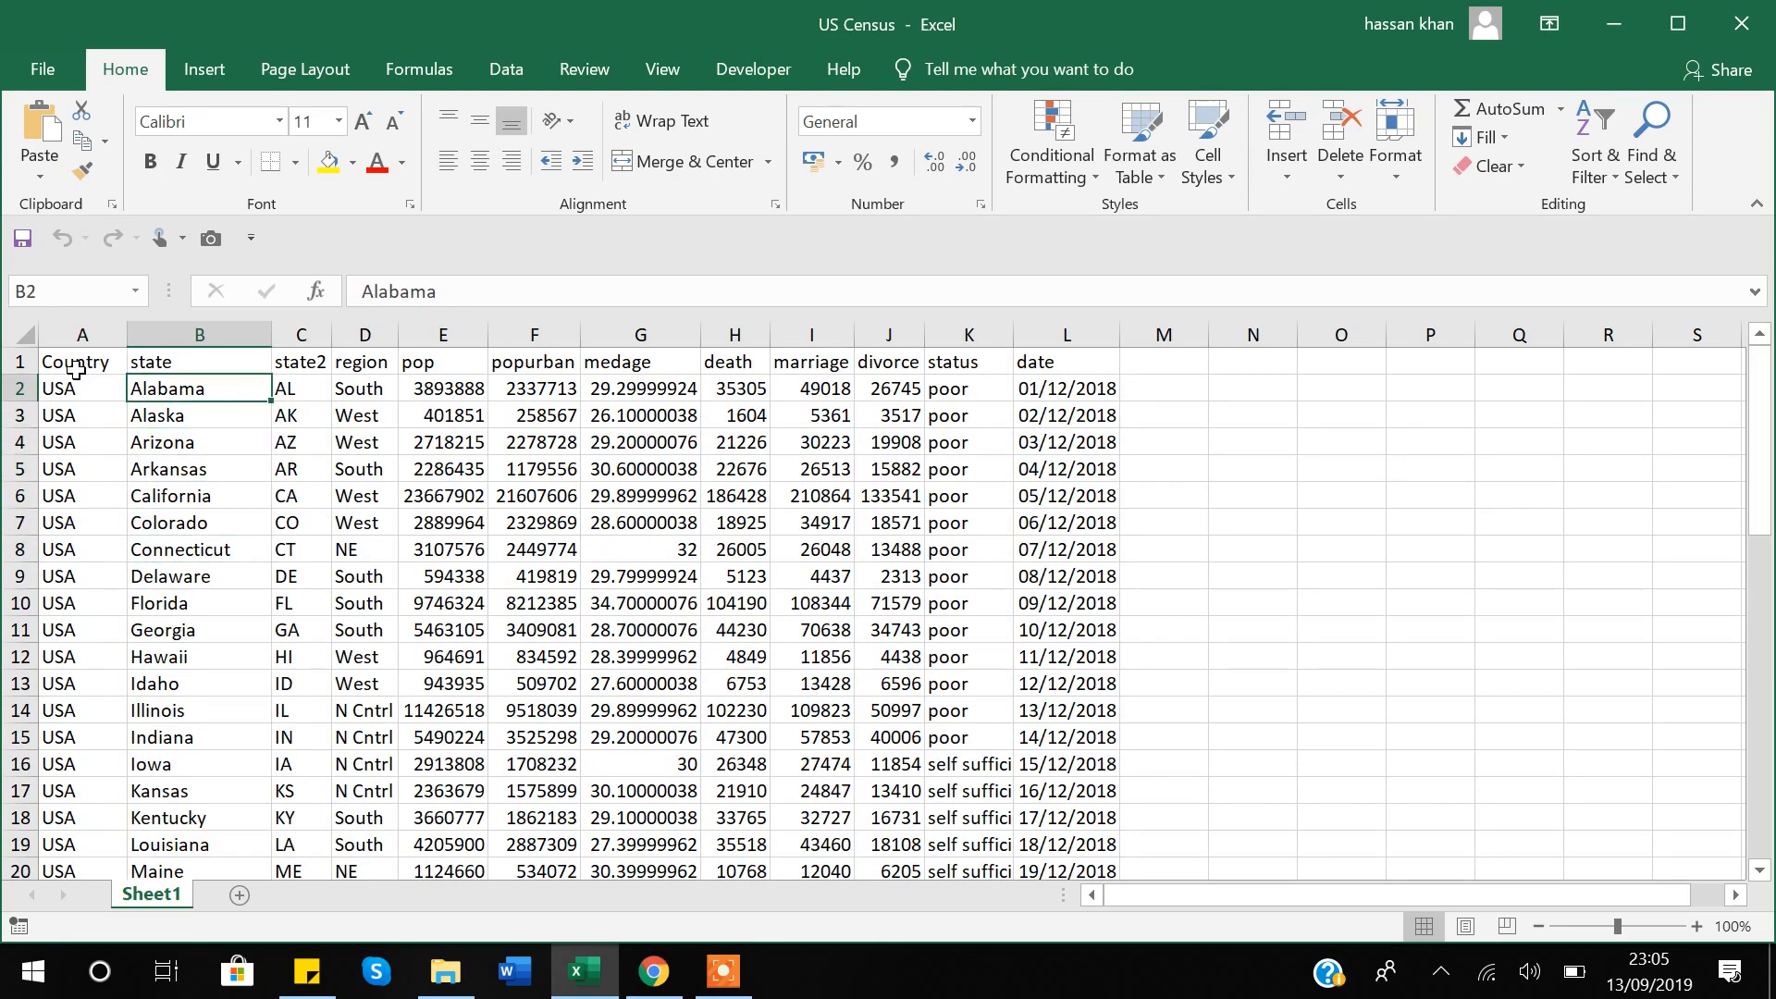
{"action": "key", "text": "Right"}
{"action": "key", "text": "Right"}
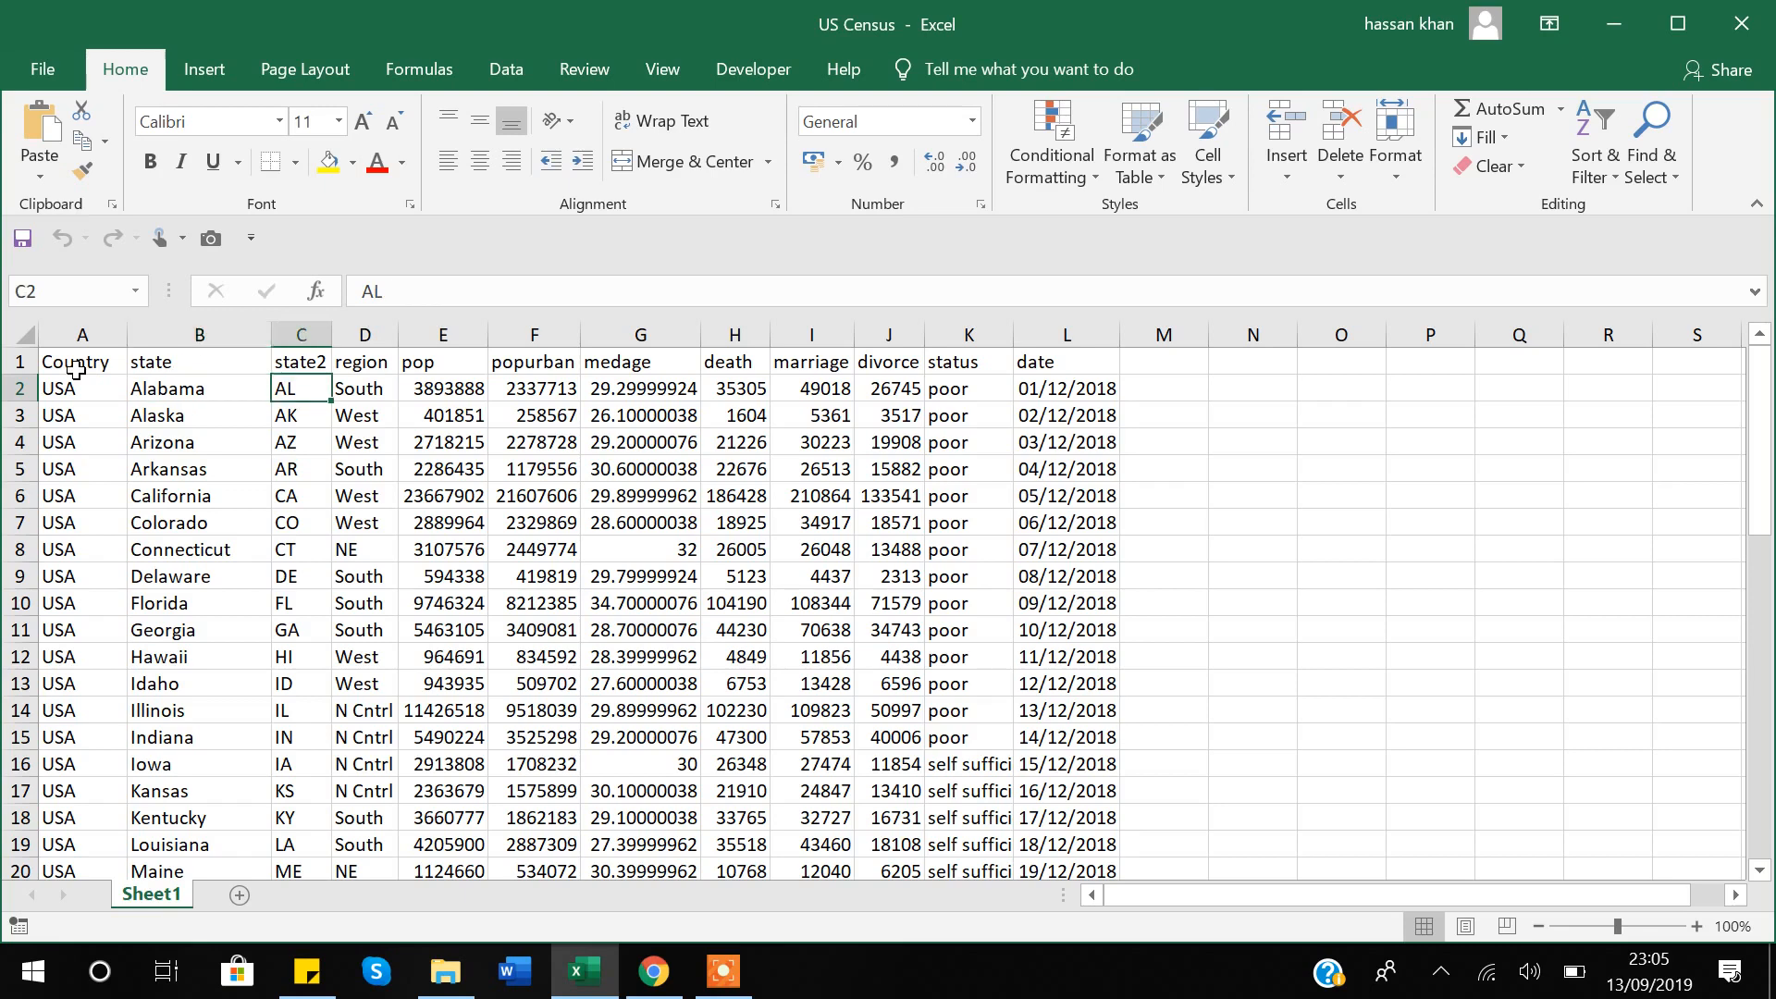
{"action": "key", "text": "Left"}
{"action": "key", "text": "Left"}
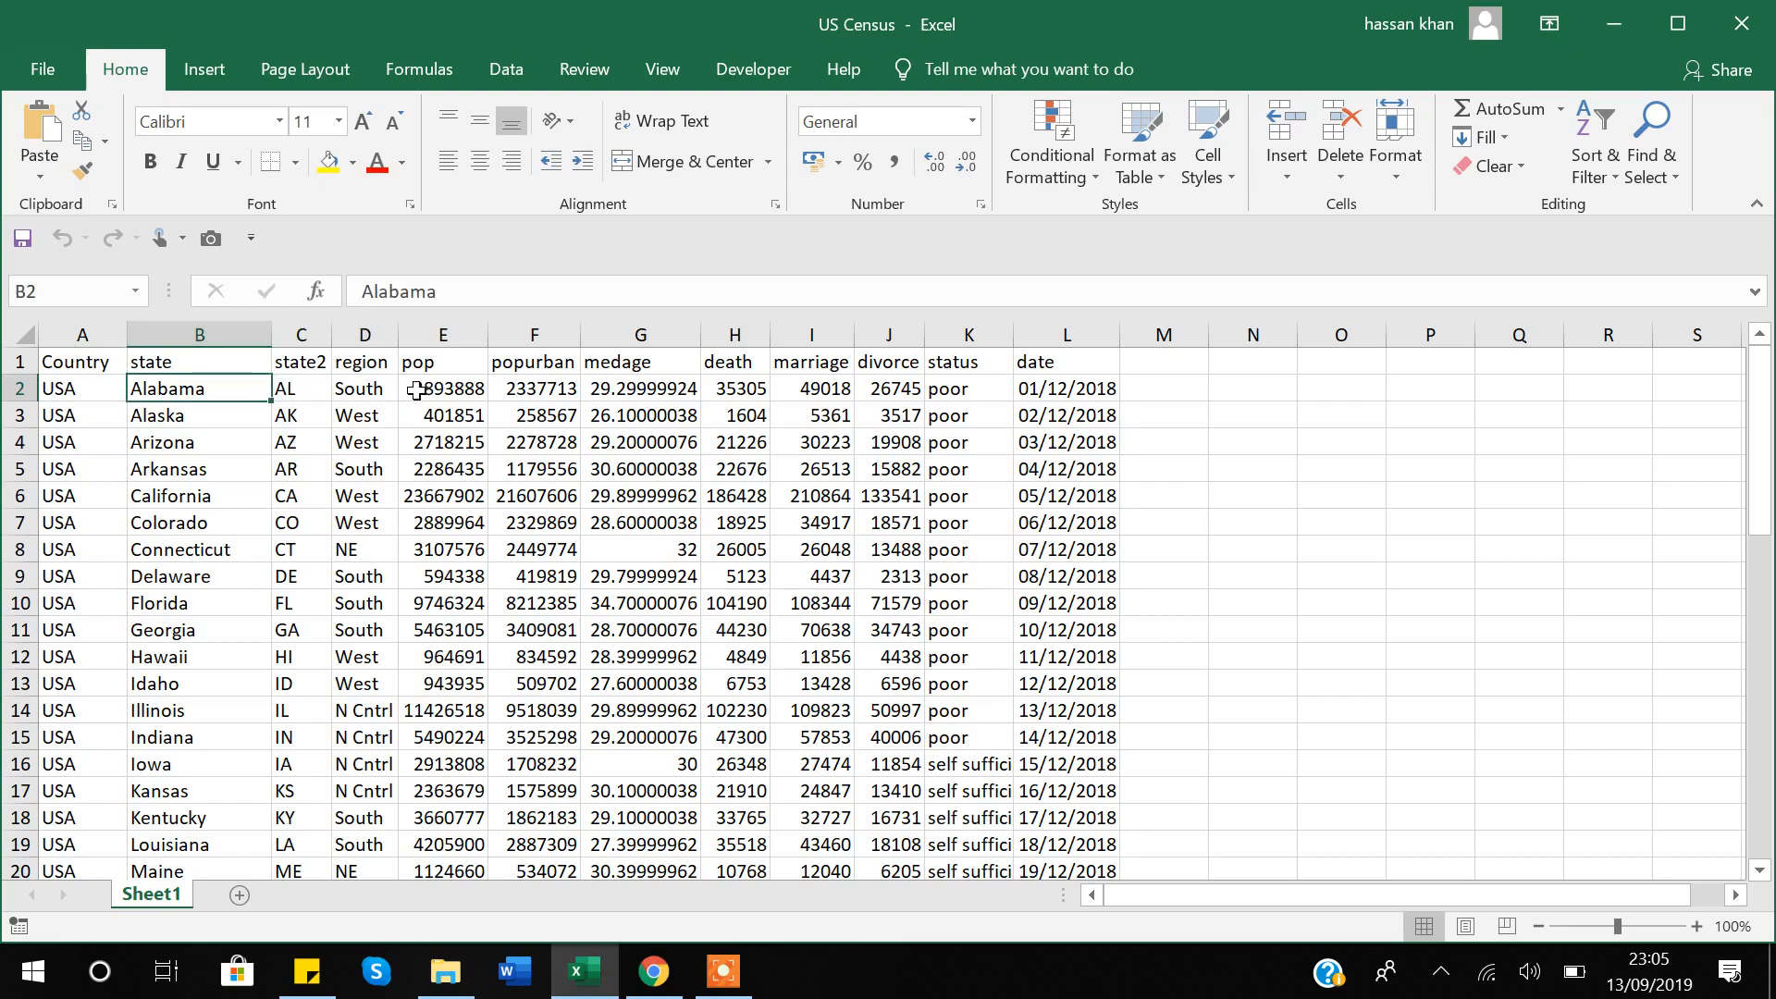
Examine the region column and the numeric columns from pop through divorce
{"action": "left_click", "coordinate": [367, 364]}
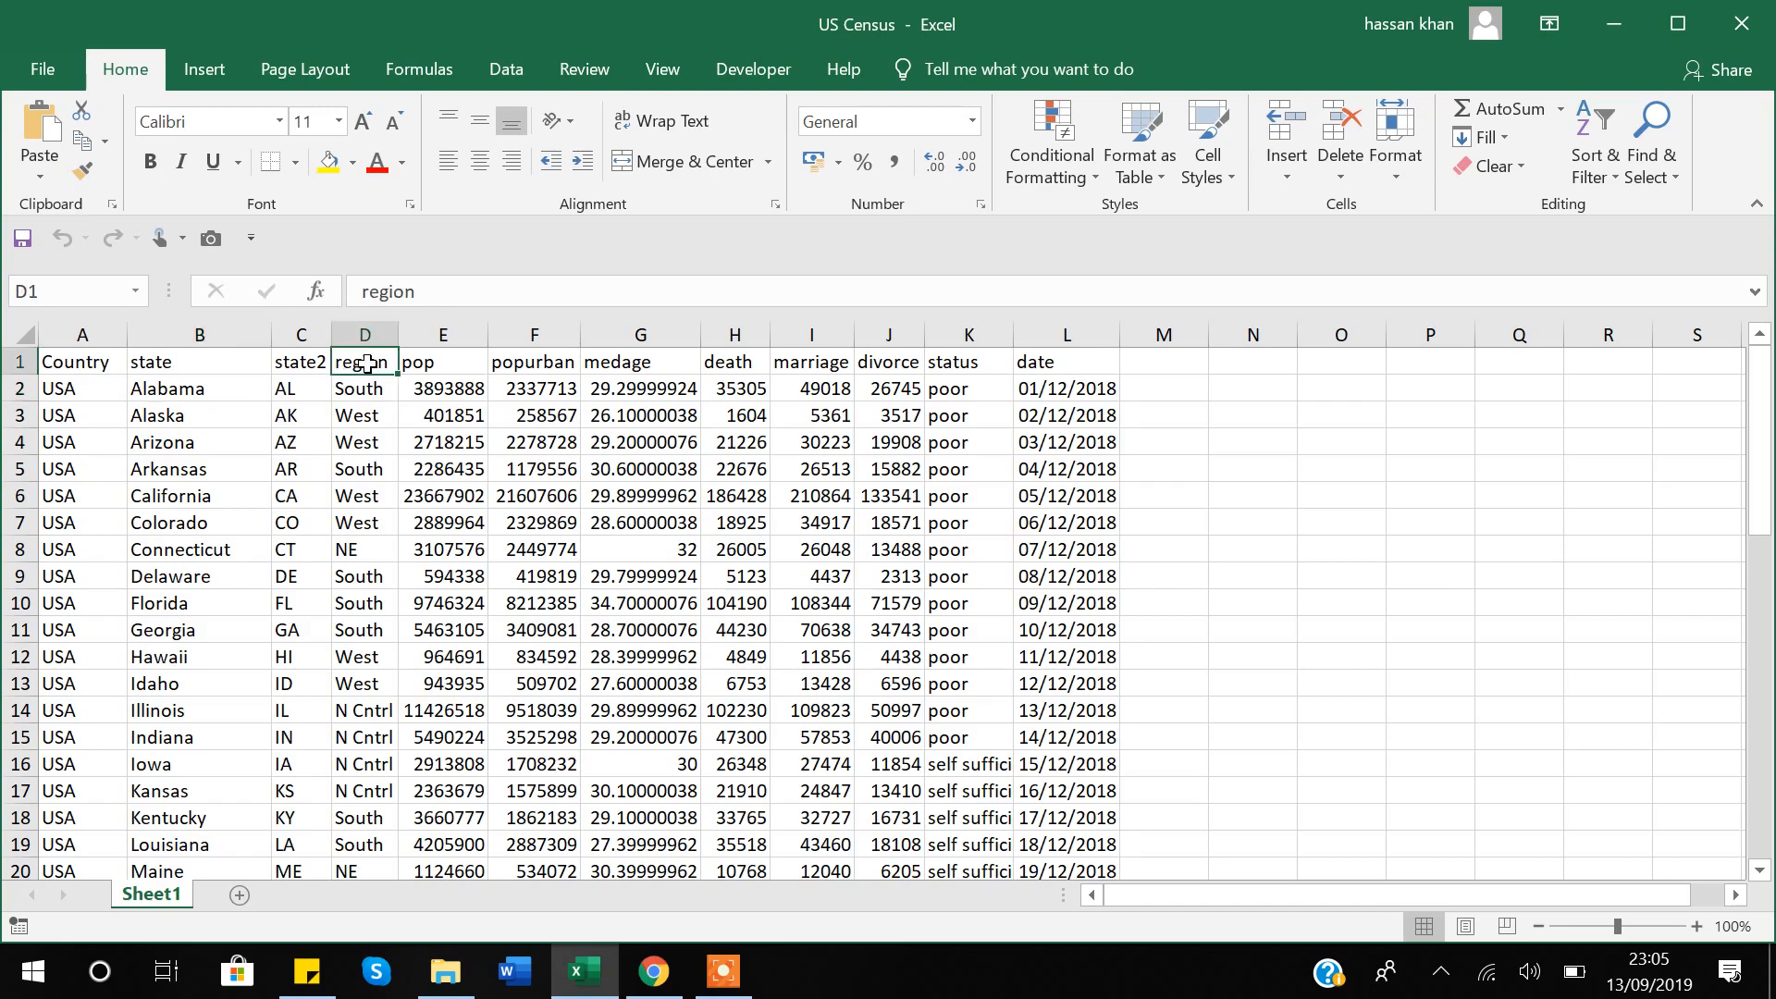
{"action": "key", "text": "Down"}
{"action": "key", "text": "Down"}
{"action": "key", "text": "Down"}
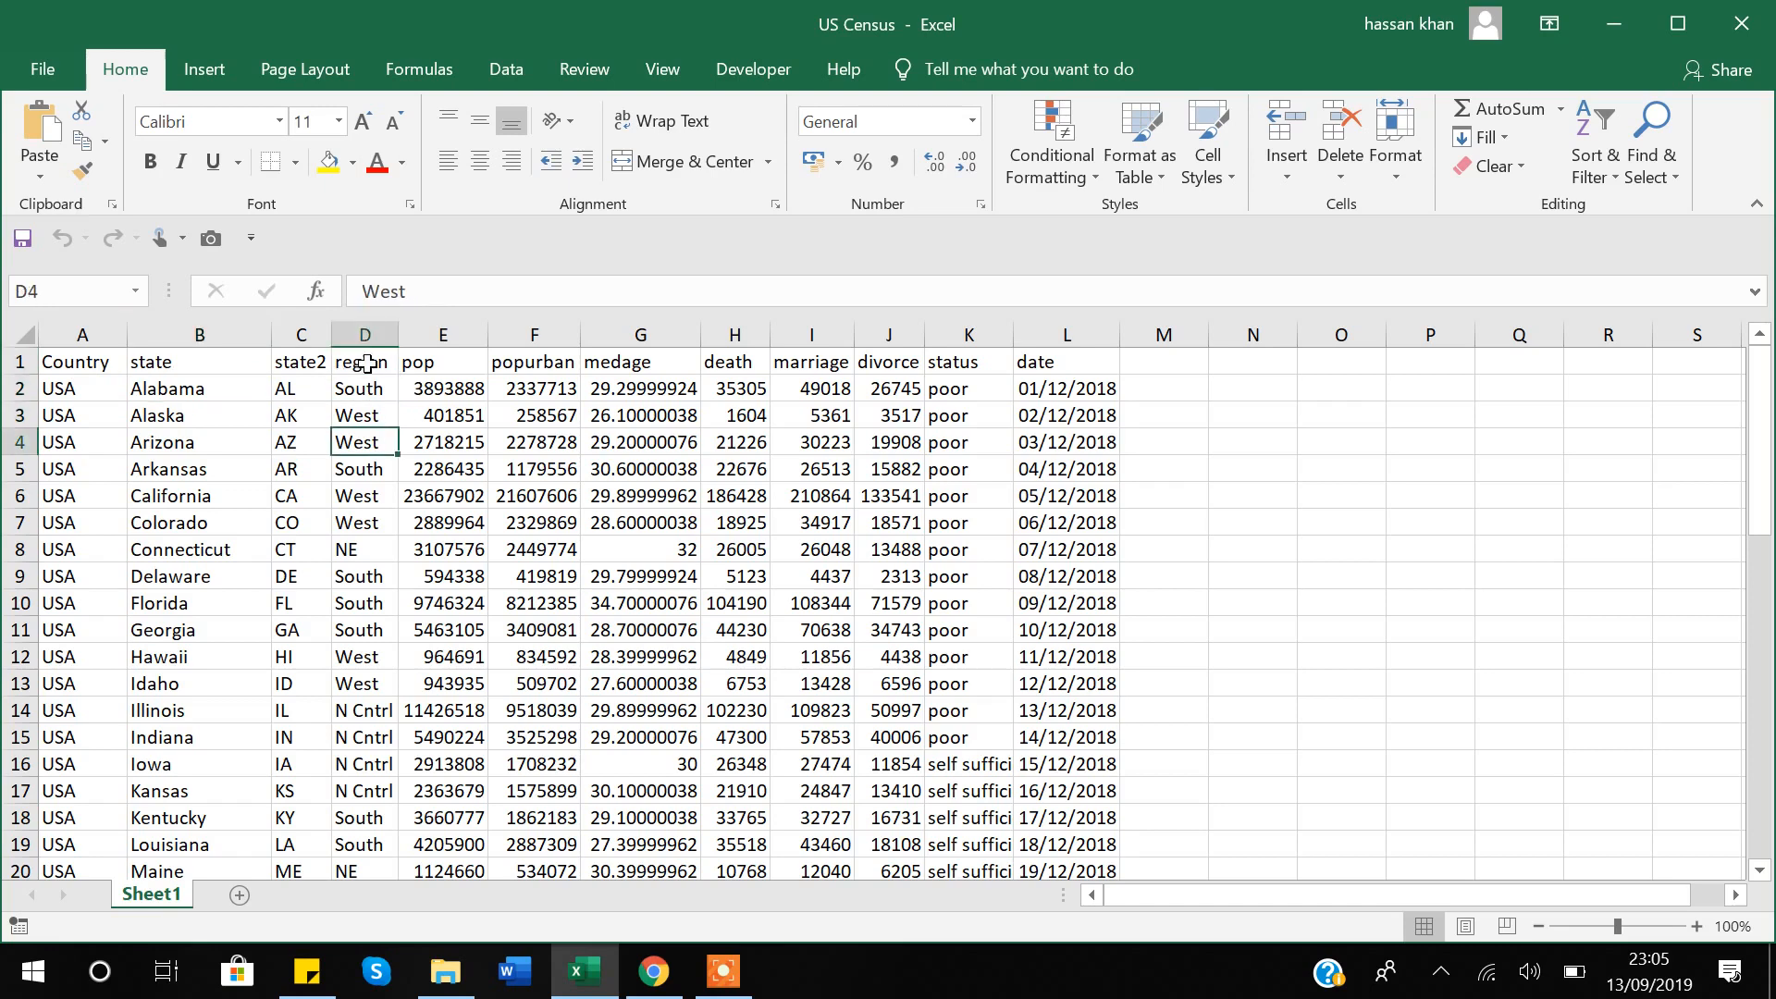
{"action": "key", "text": "Up"}
{"action": "key", "text": "Up"}
{"action": "key", "text": "Up"}
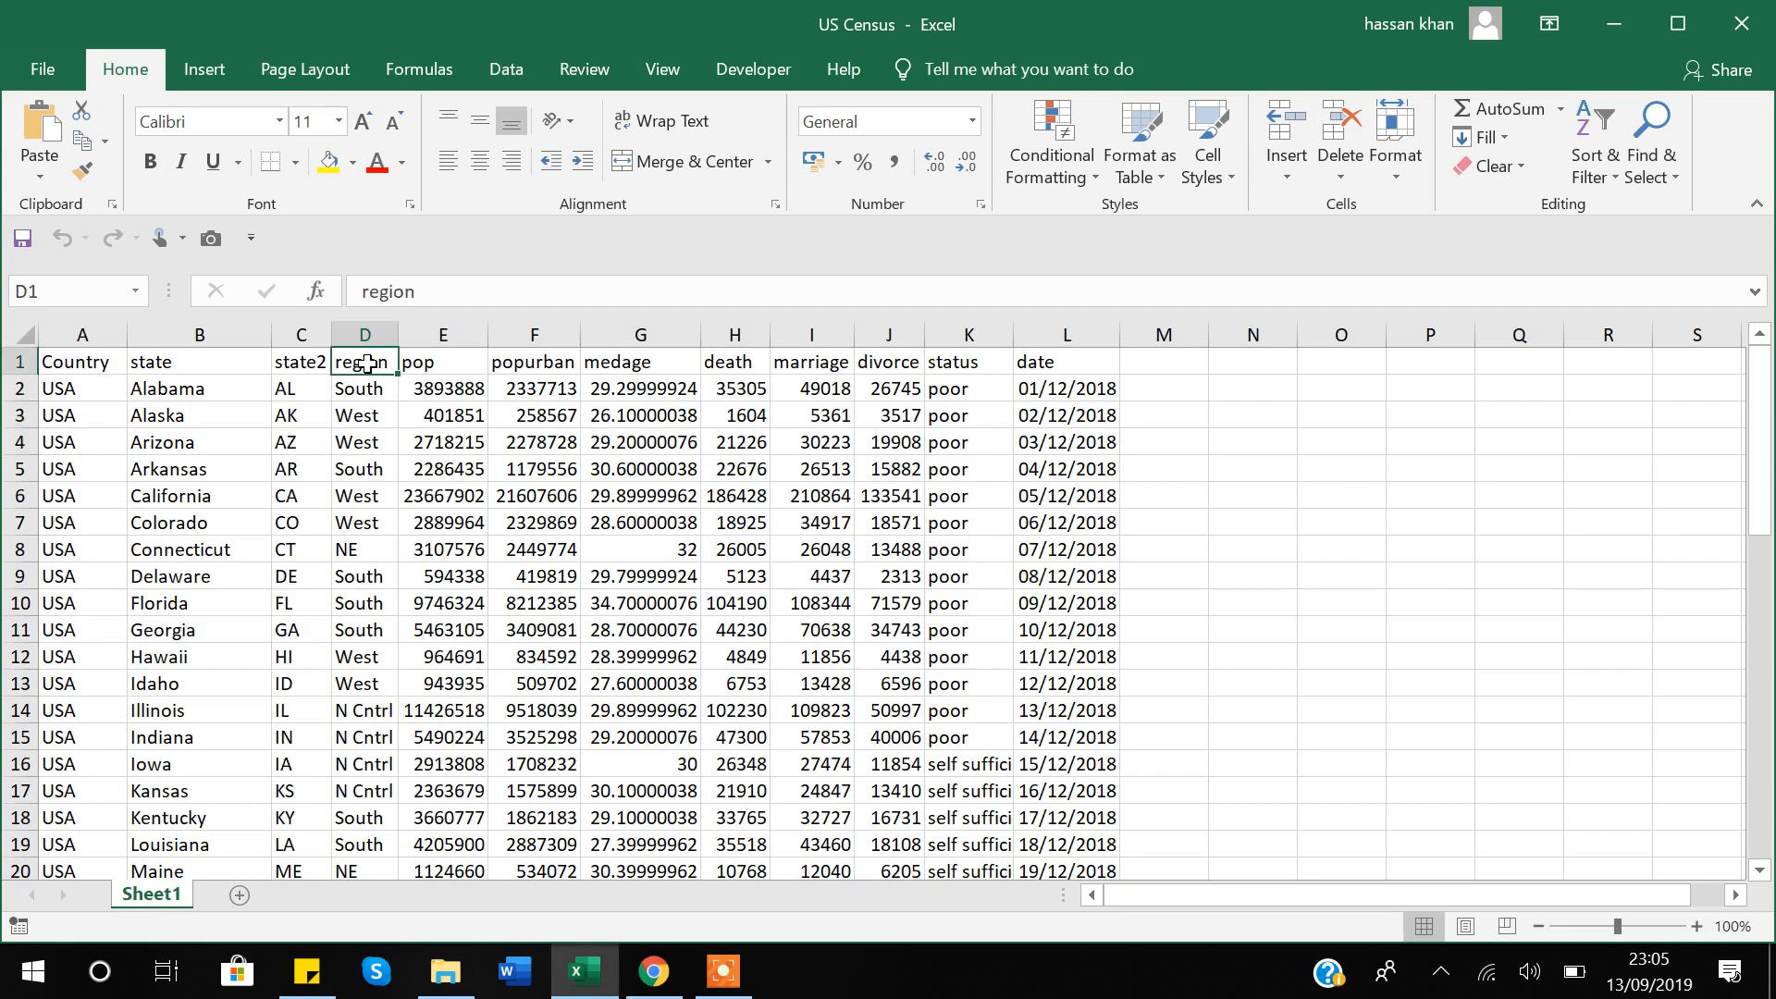
{"action": "key", "text": "Right"}
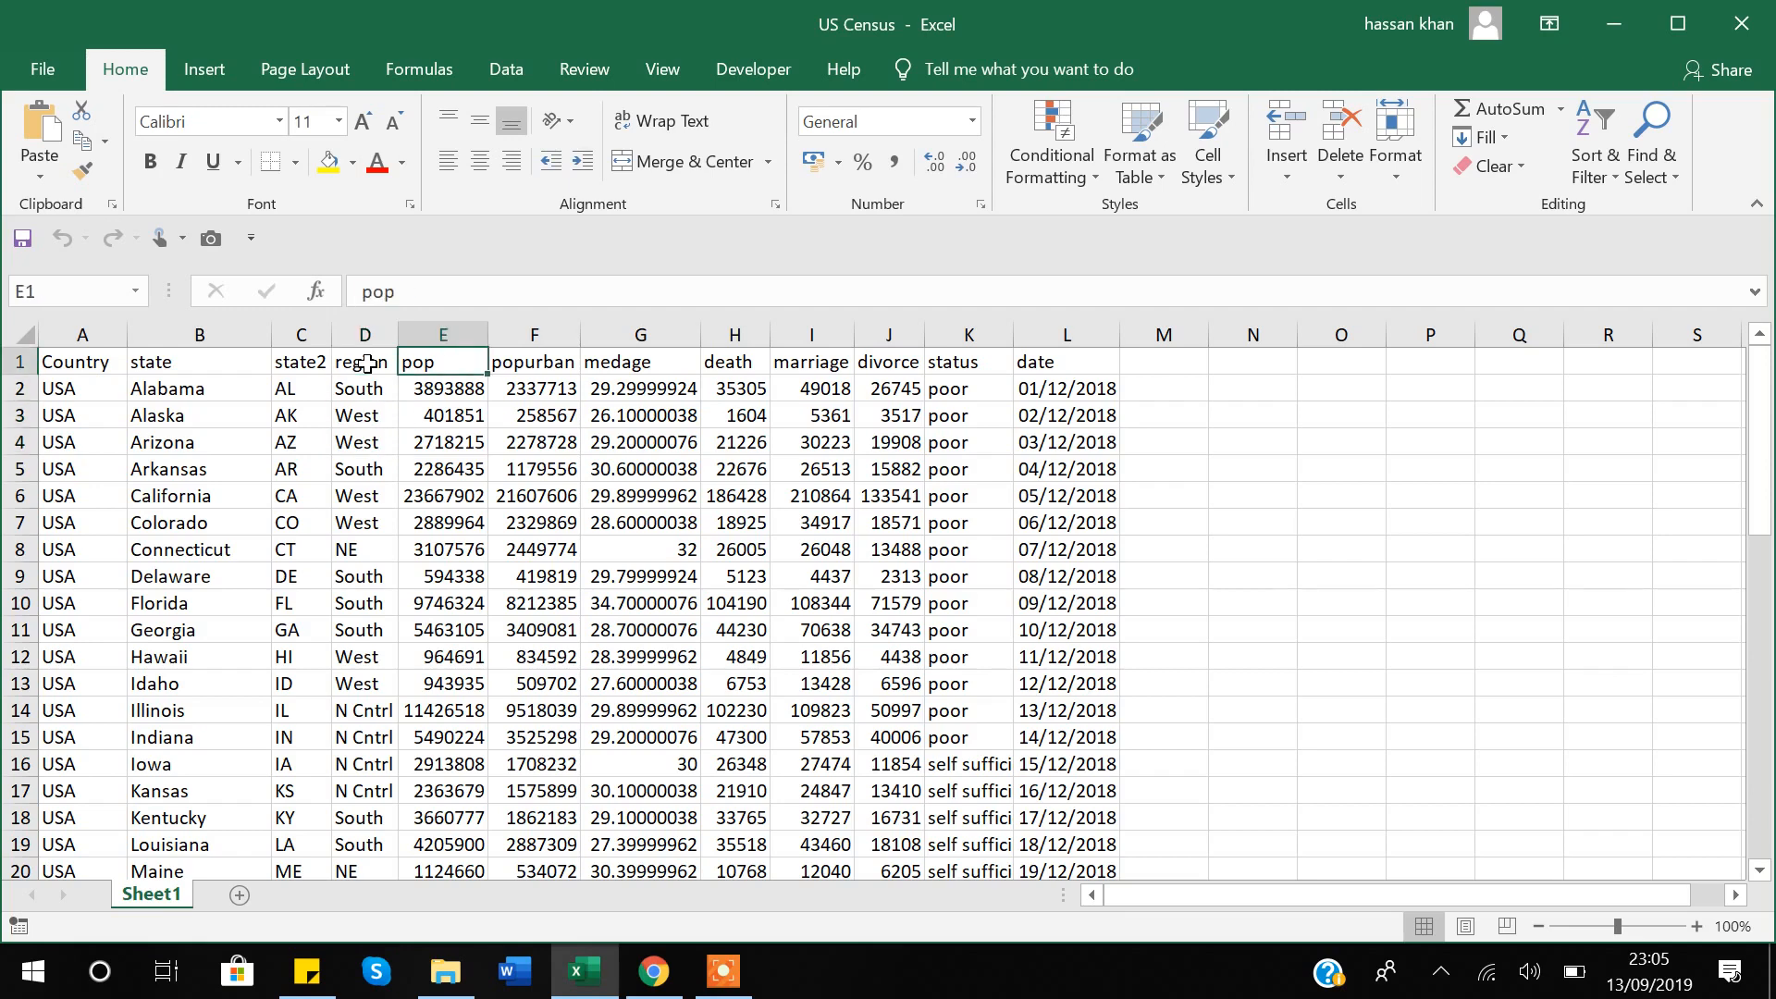
{"action": "key", "text": "Right"}
{"action": "key", "text": "Right"}
{"action": "key", "text": "Right"}
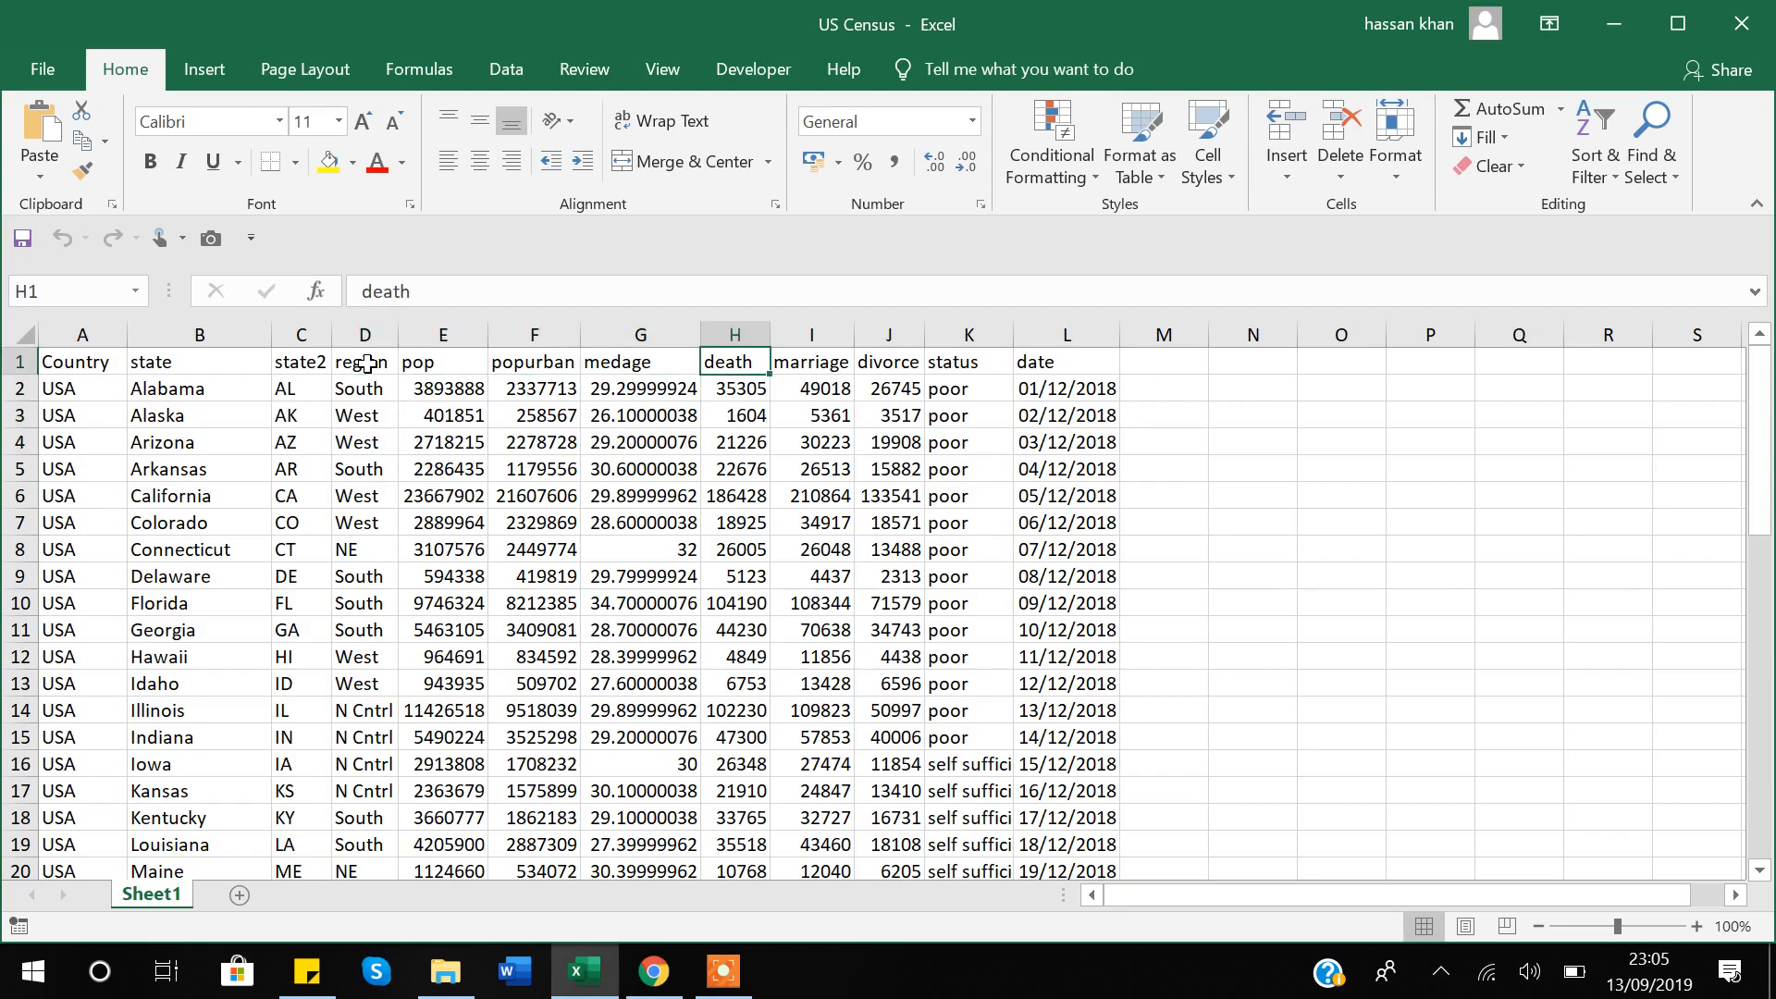
{"action": "key", "text": "Right"}
{"action": "key", "text": "Right"}
{"action": "key", "text": "Right"}
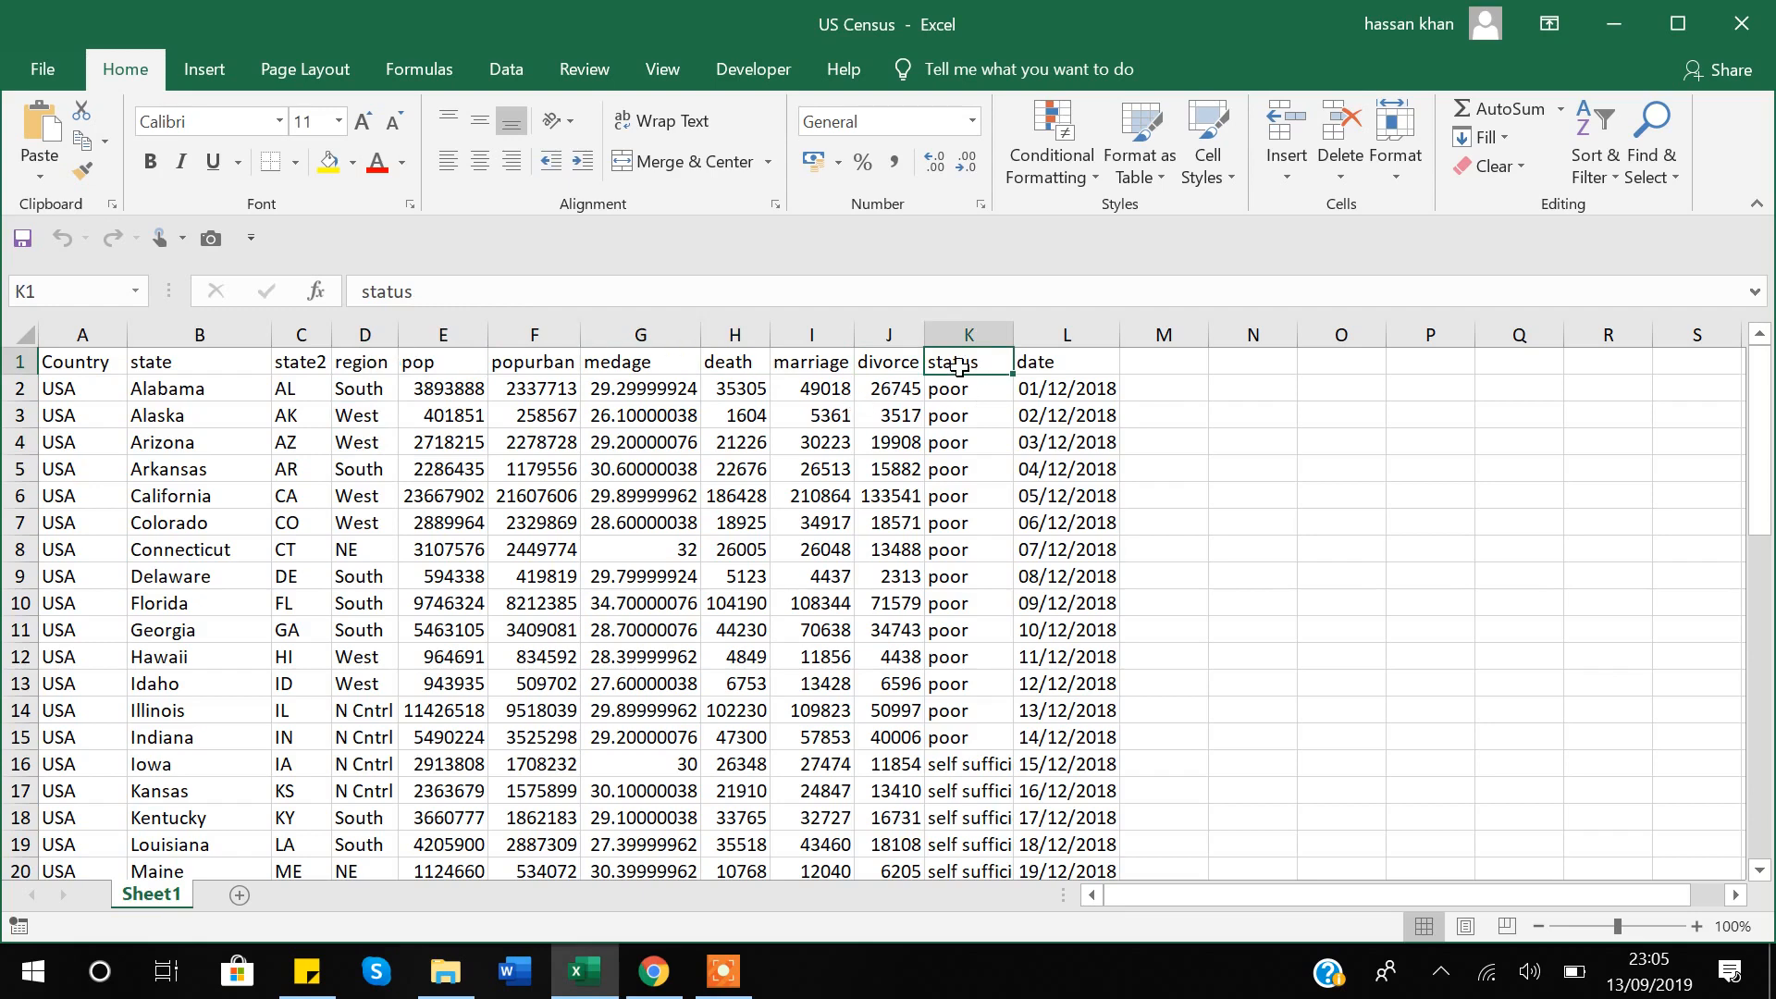
Look through the status column to see which categories the states are assigned
{"action": "key", "text": "shift+Right"}
{"action": "key", "text": "Down"}
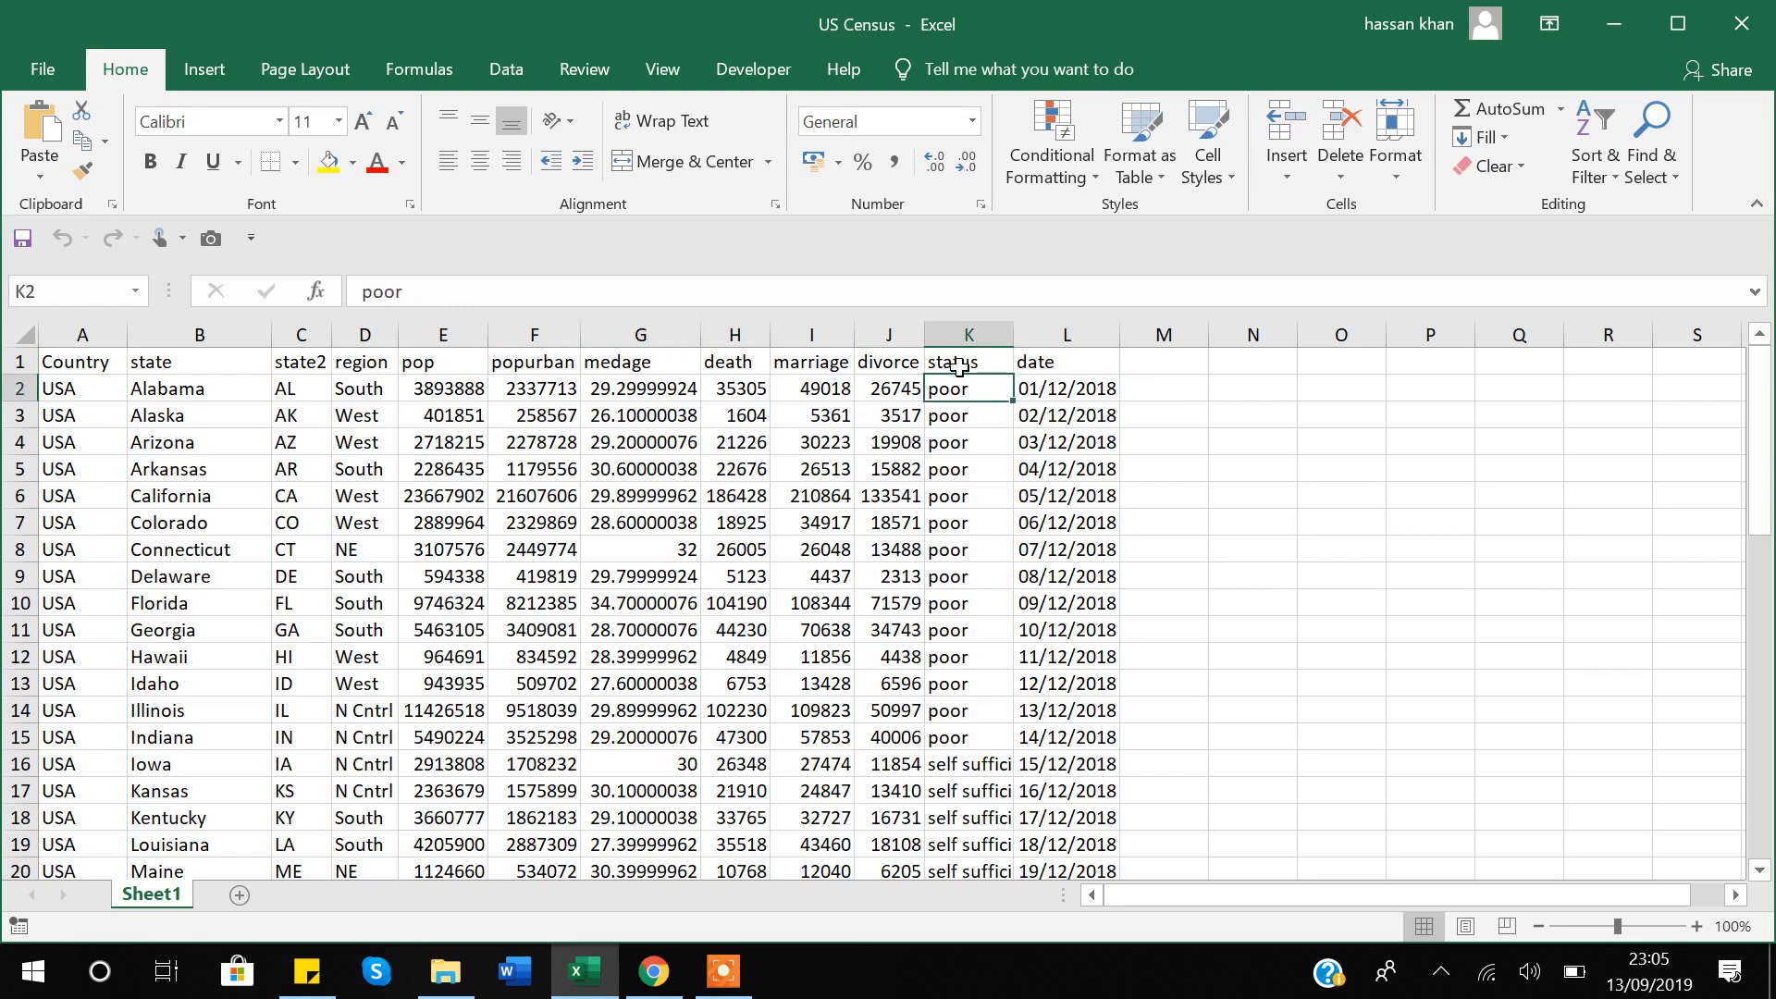
{"action": "key", "text": "Up"}
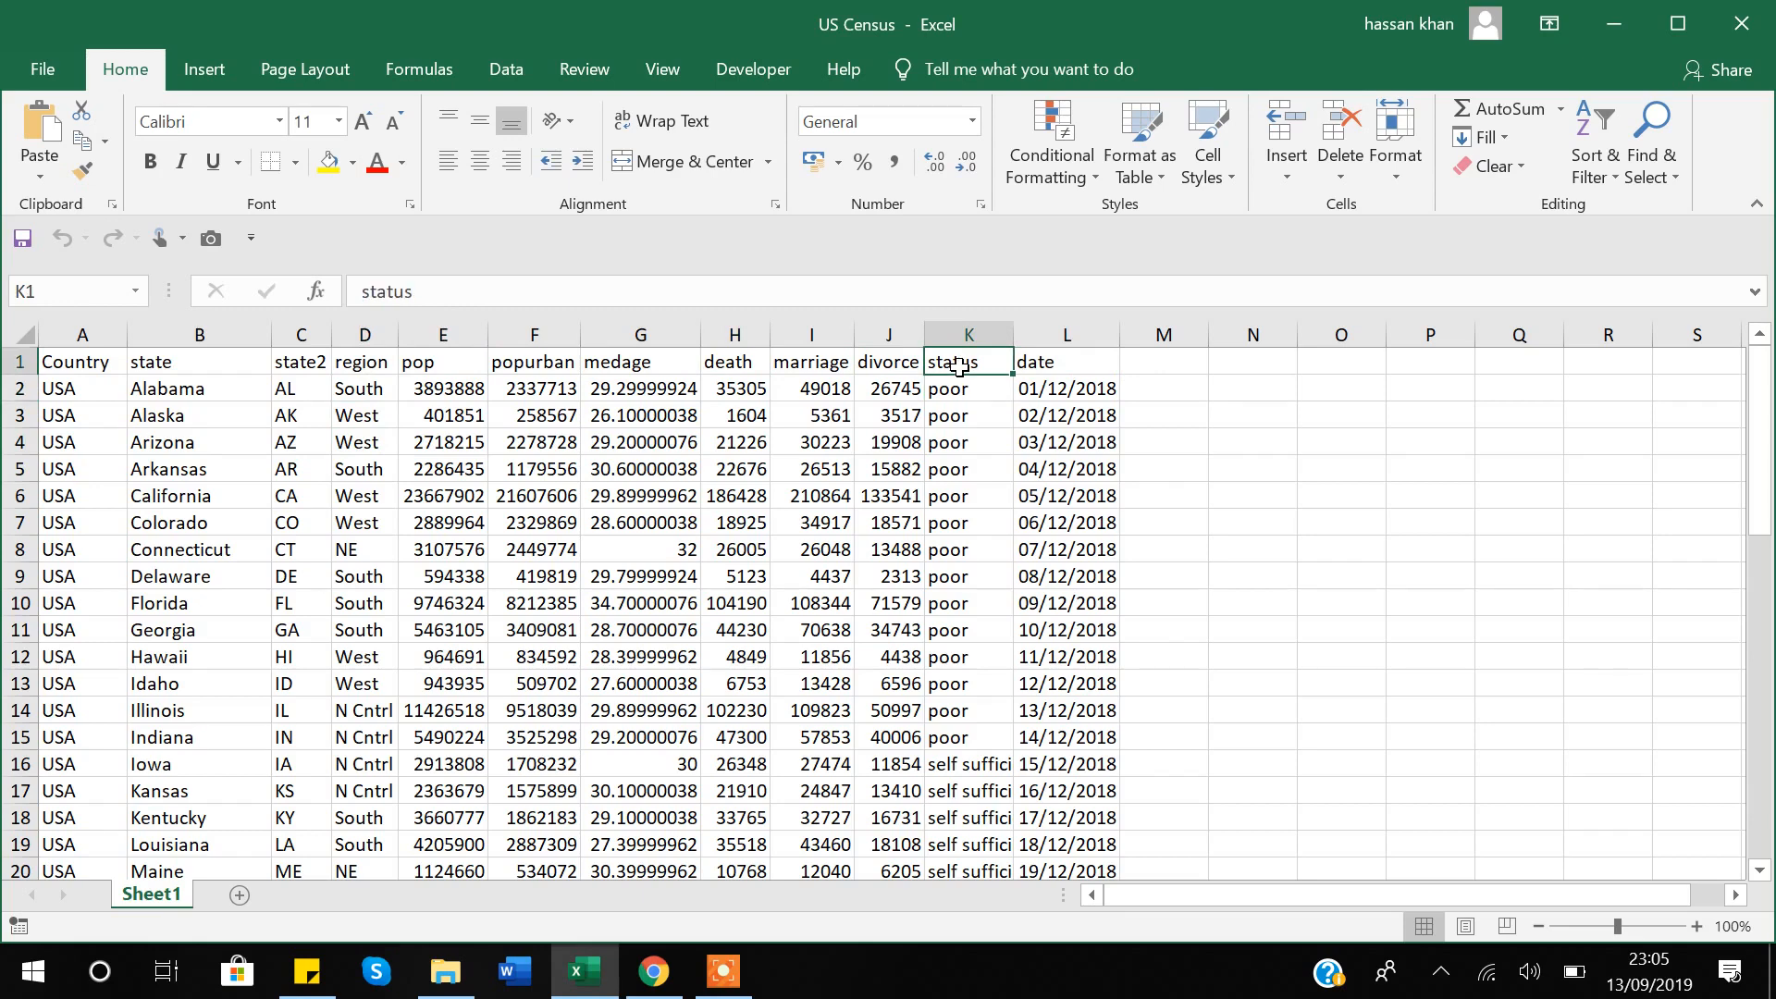
{"action": "key", "text": "Down"}
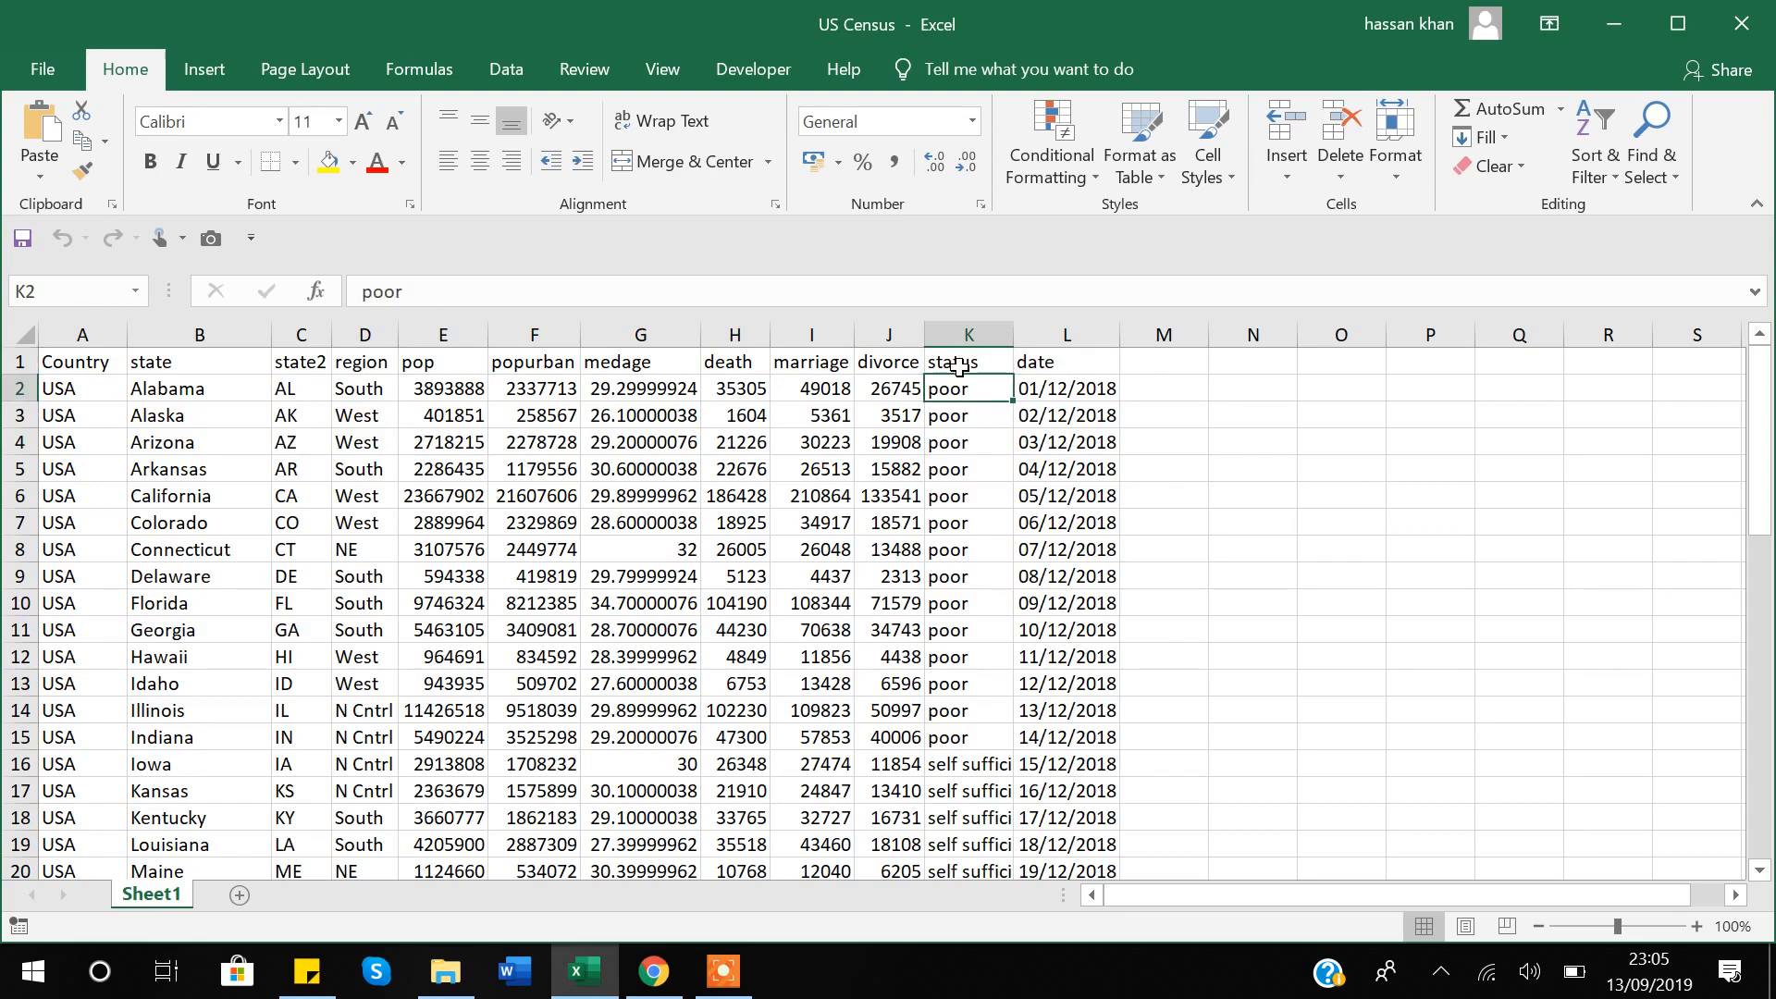
{"action": "key", "text": "Down"}
{"action": "key", "text": "Down"}
{"action": "key", "text": "Down"}
{"action": "key", "text": "Down"}
{"action": "key", "text": "Down"}
{"action": "key", "text": "Down"}
{"action": "key", "text": "Down"}
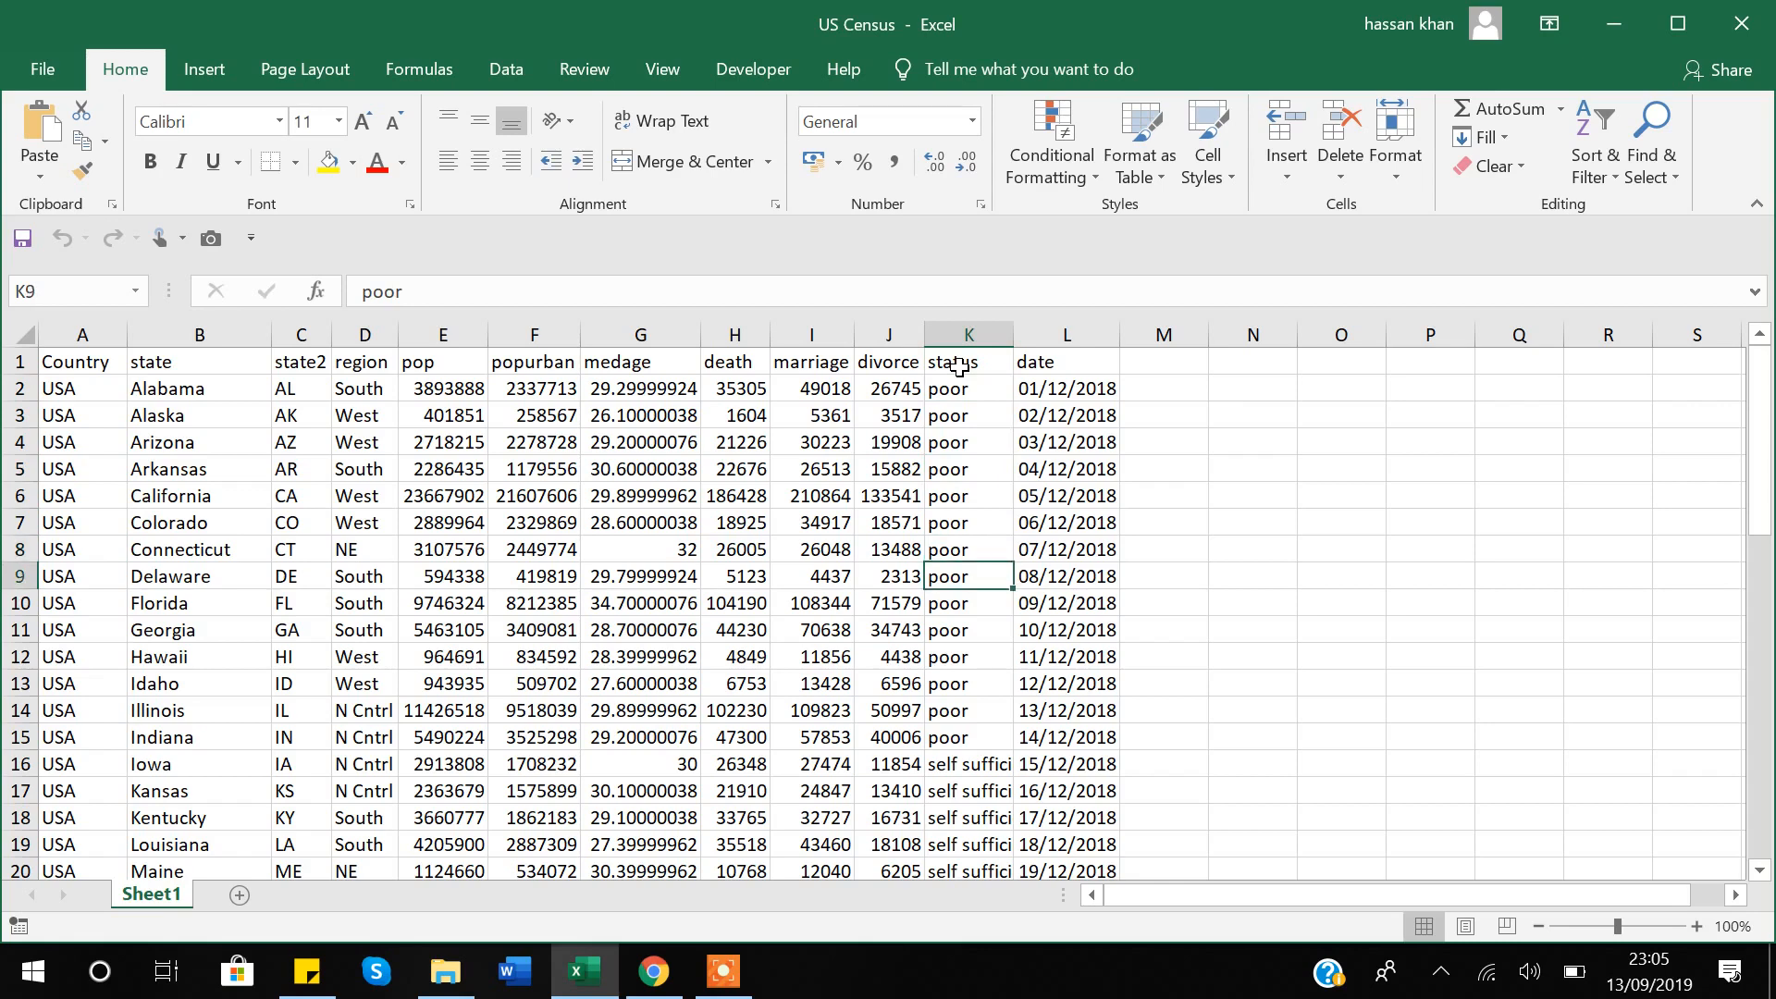
{"action": "key", "text": "Down"}
{"action": "key", "text": "Down"}
{"action": "key", "text": "Down"}
{"action": "key", "text": "Down"}
{"action": "key", "text": "Down"}
{"action": "key", "text": "Down"}
{"action": "key", "text": "Down"}
{"action": "key", "text": "Down"}
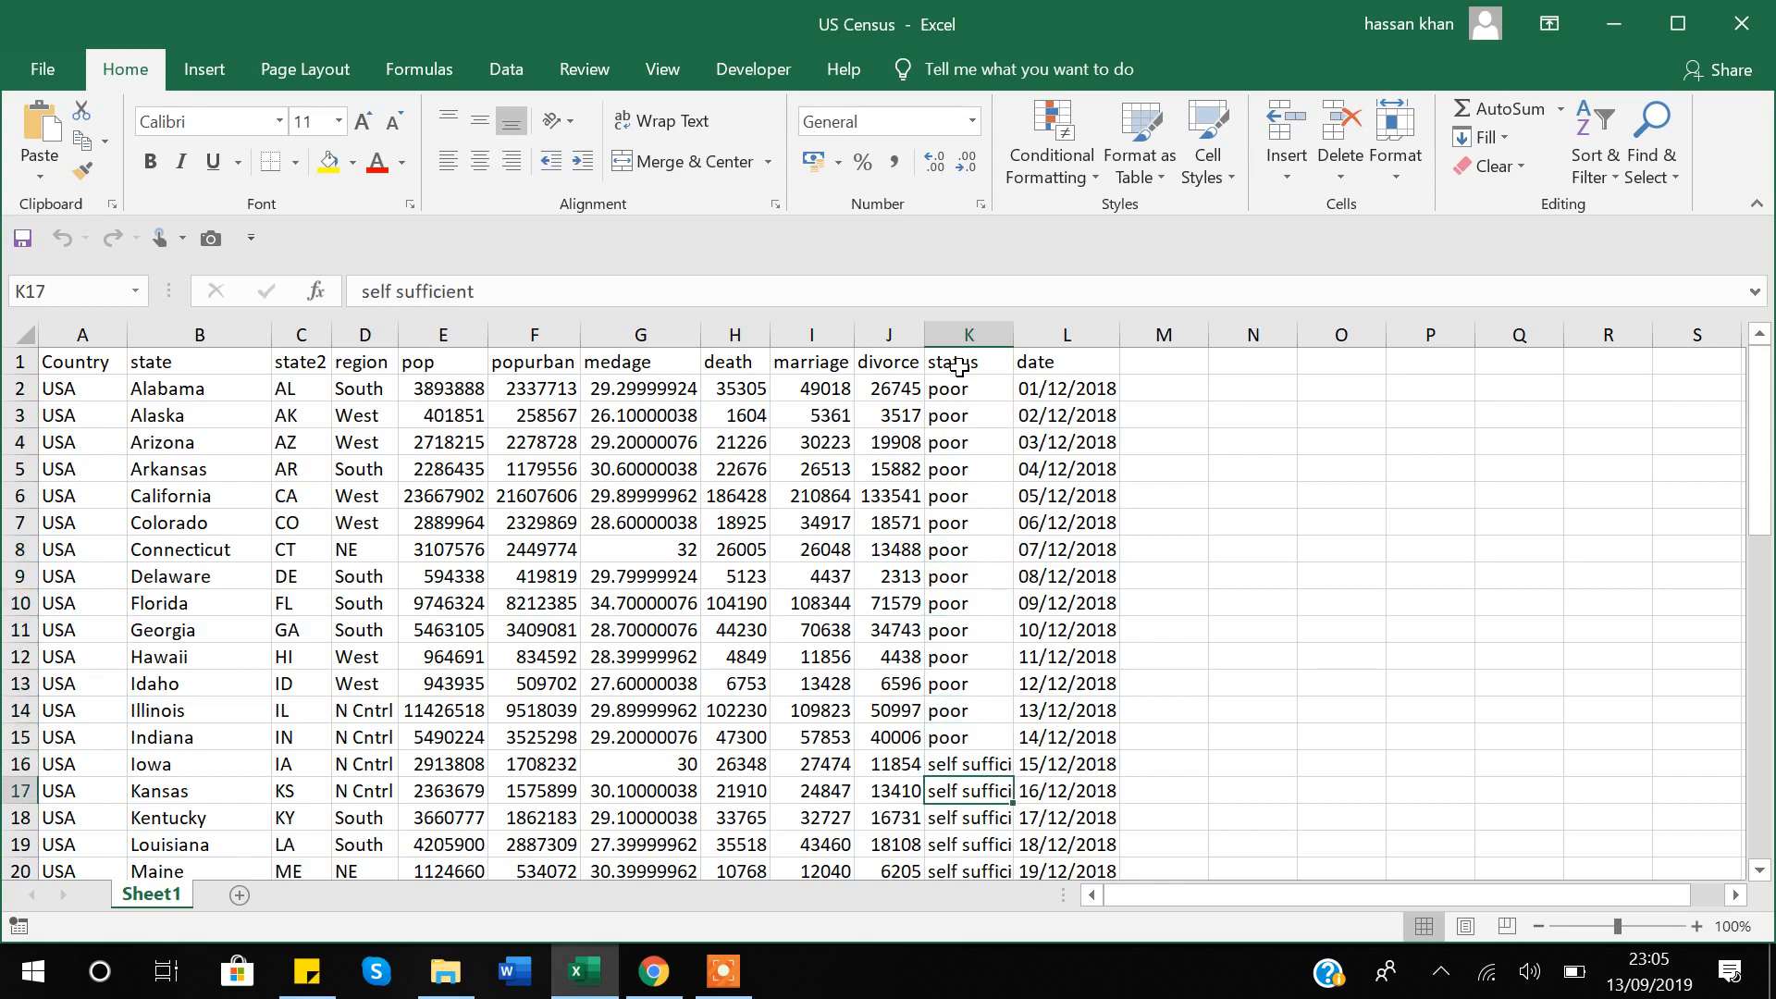
Check the date column from its first entry to its last
{"action": "left_click", "coordinate": [1084, 396]}
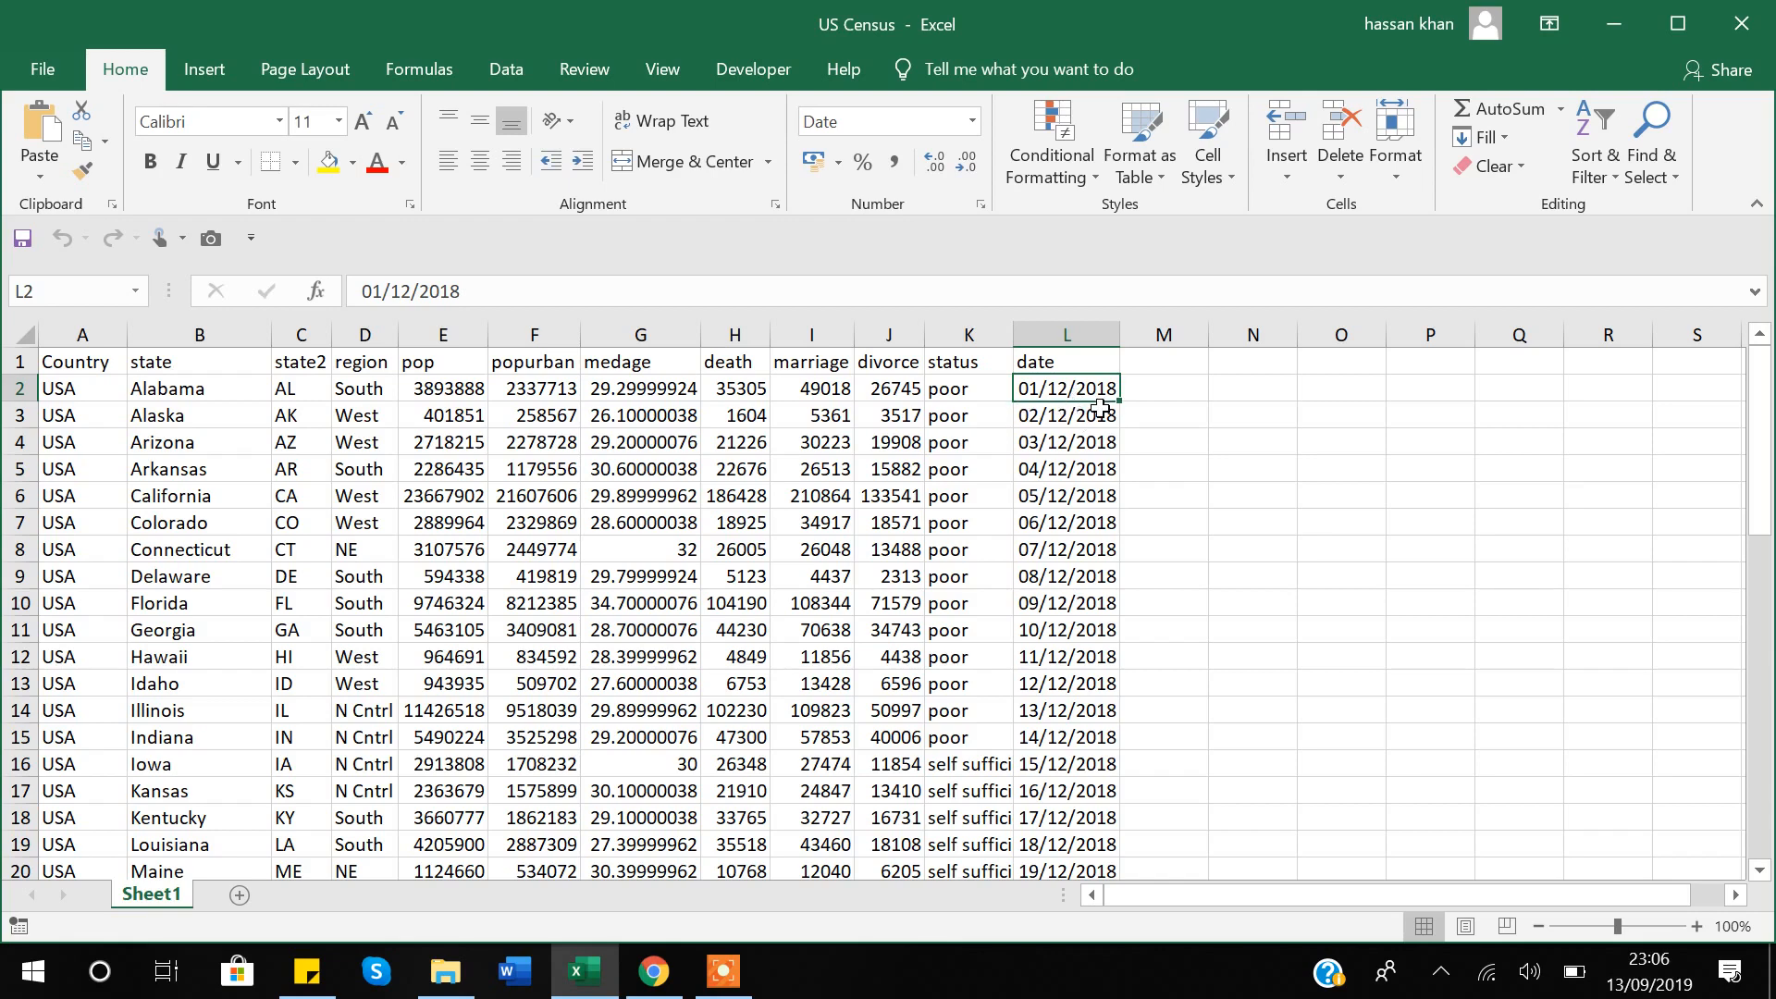
{"action": "key", "text": "ctrl+Down"}
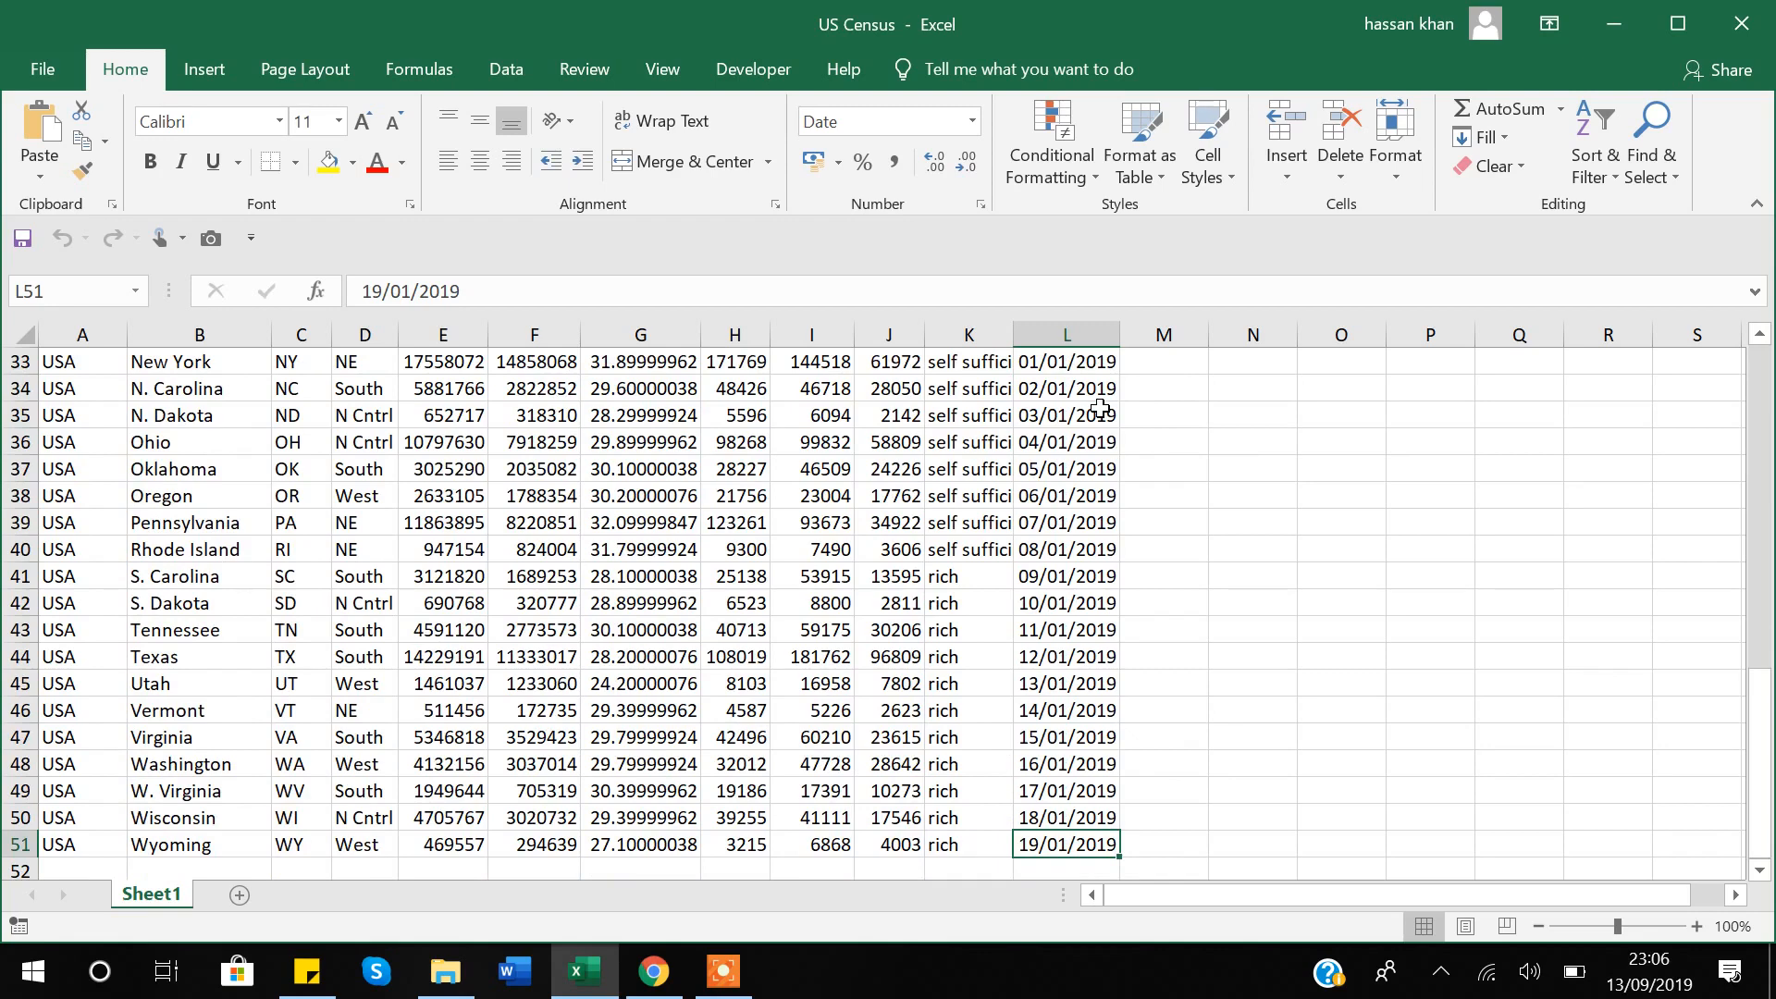
{"action": "key", "text": "ctrl+Up"}
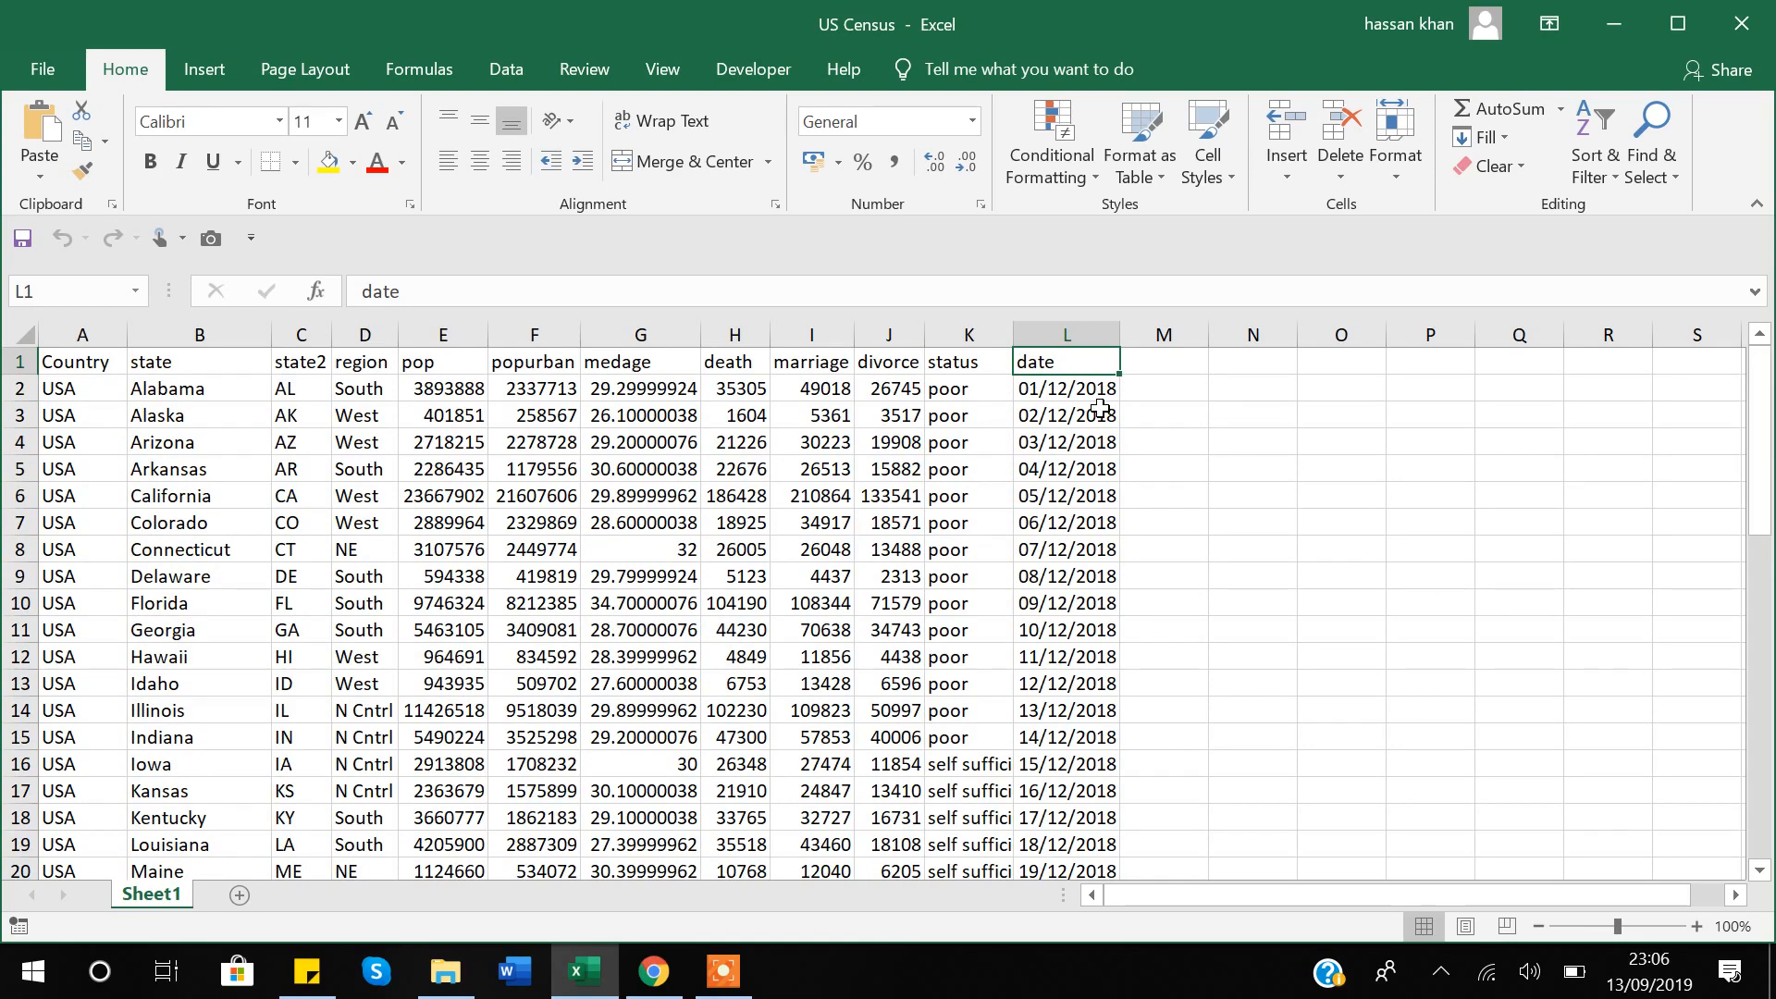
{"action": "left_click", "coordinate": [1224, 442]}
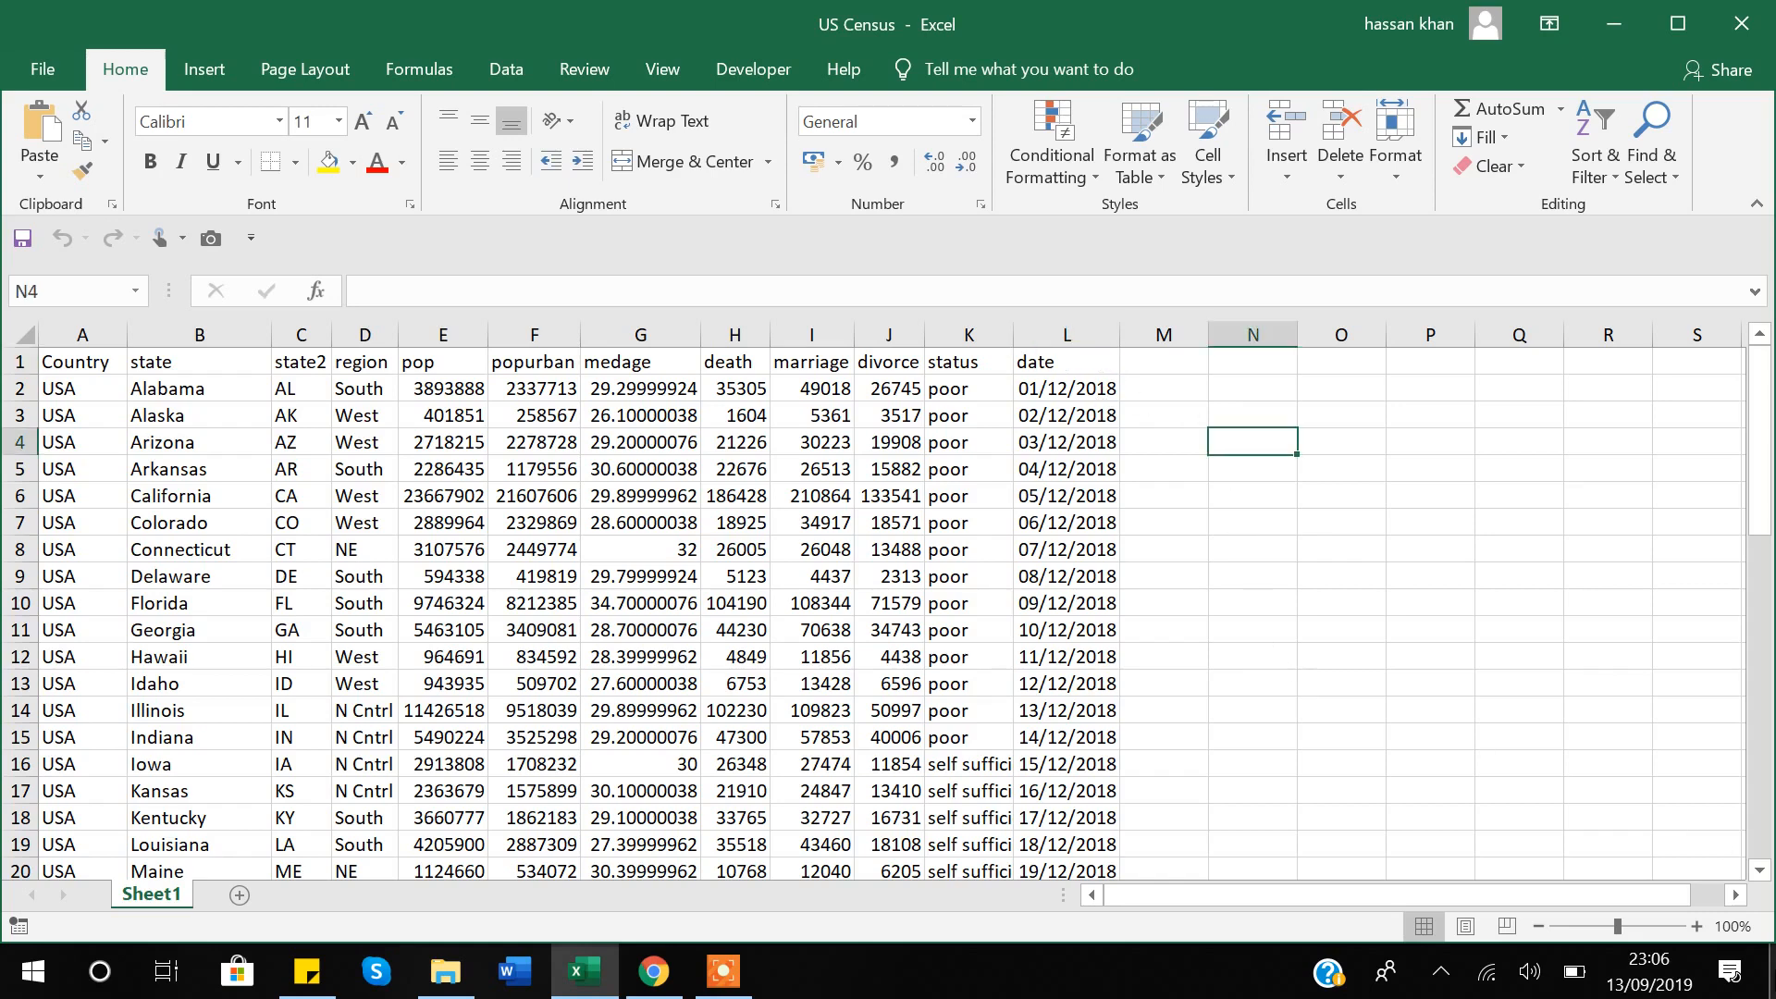
Switch to Tableau Public and connect it to the US Census Excel workbook
{"action": "left_click", "coordinate": [1773, 981]}
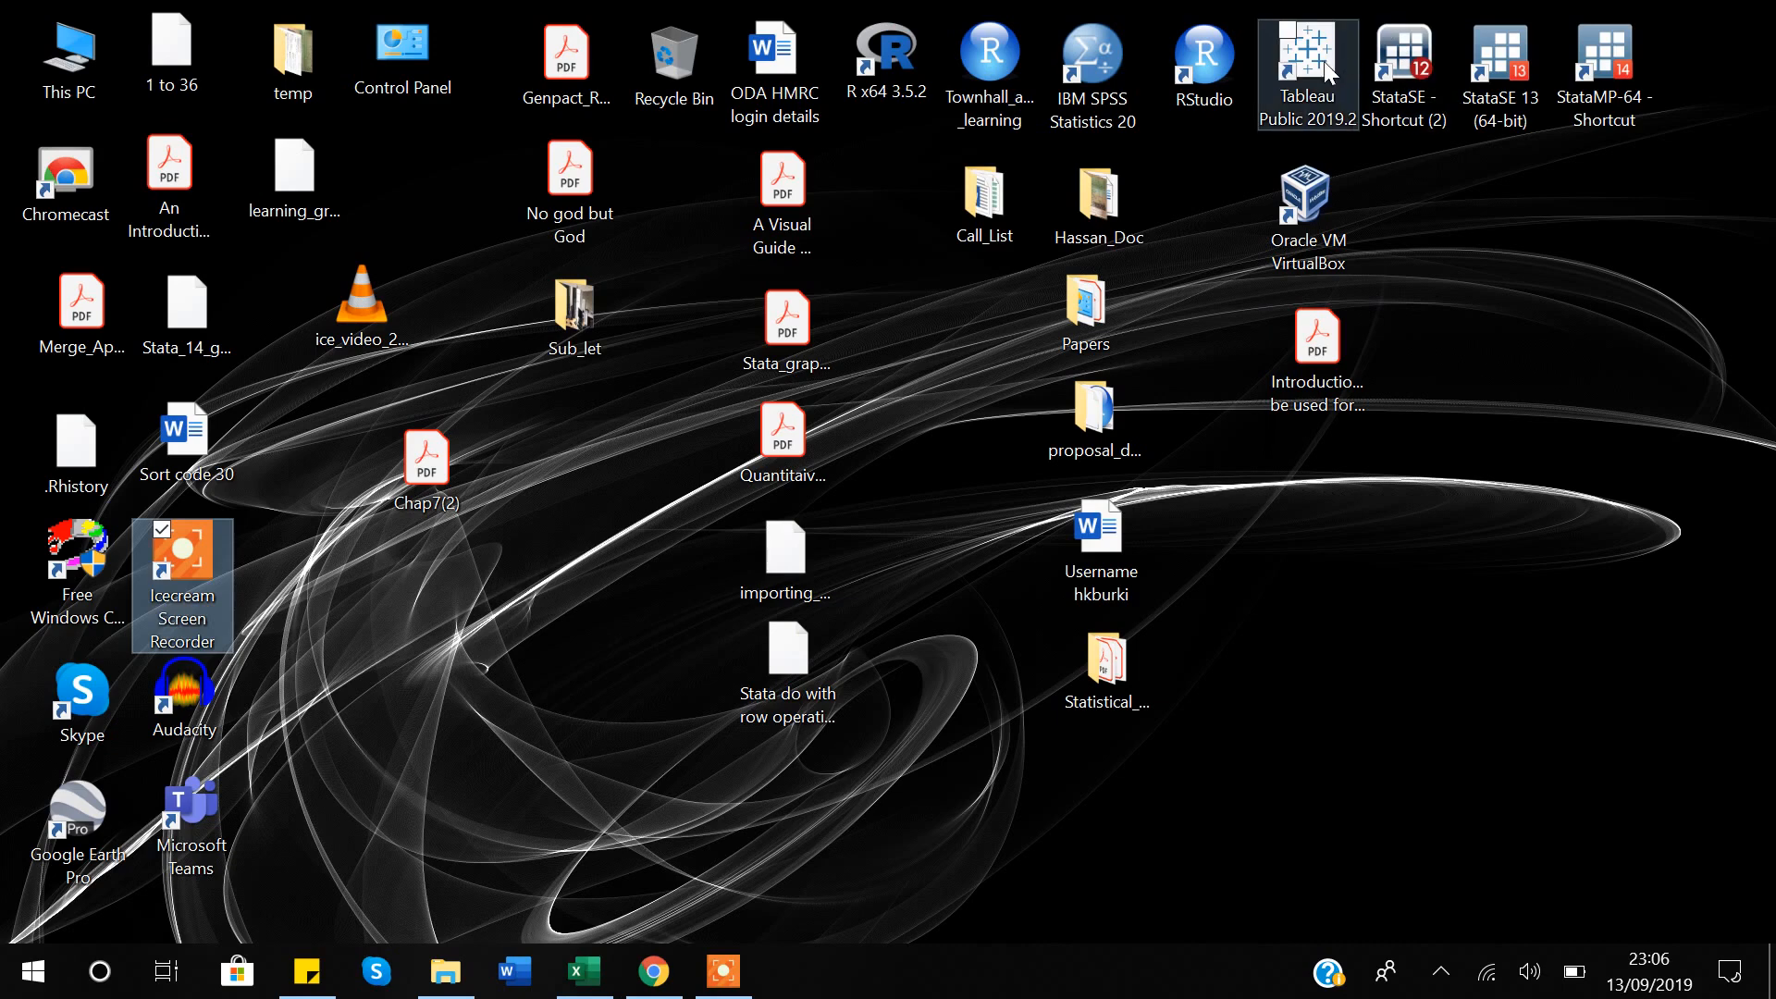
{"action": "left_click", "coordinate": [1324, 61]}
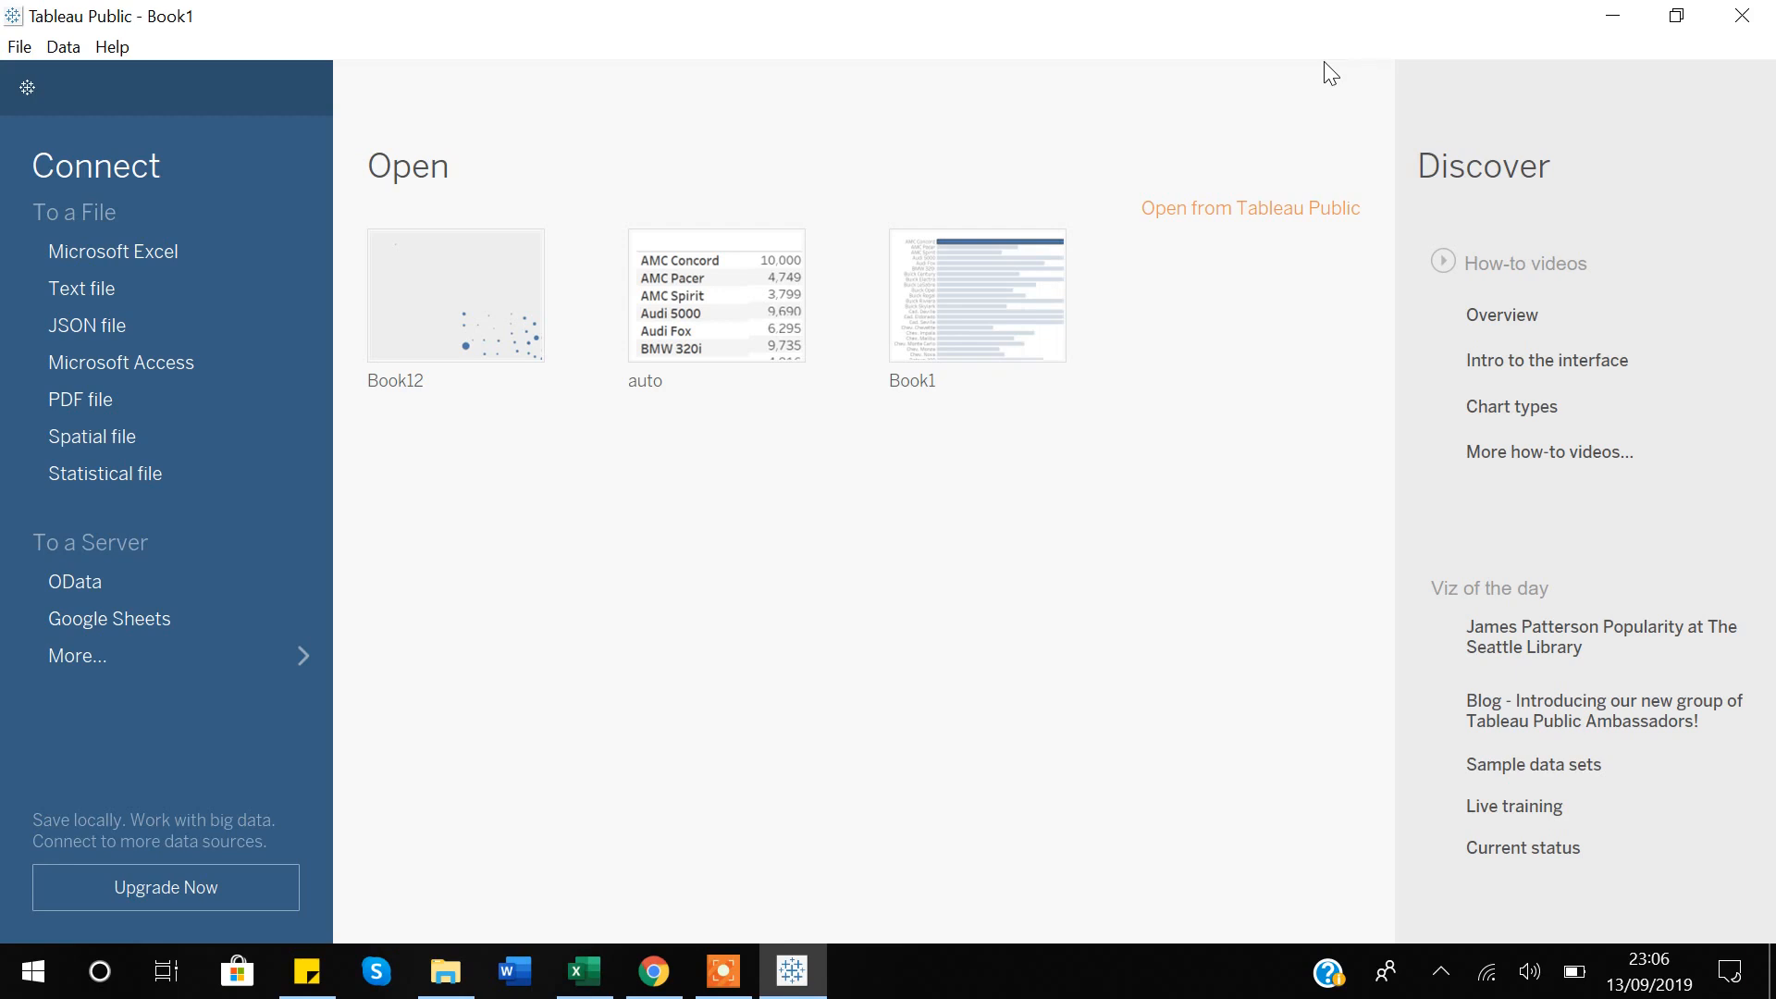
{"action": "left_click", "coordinate": [91, 257]}
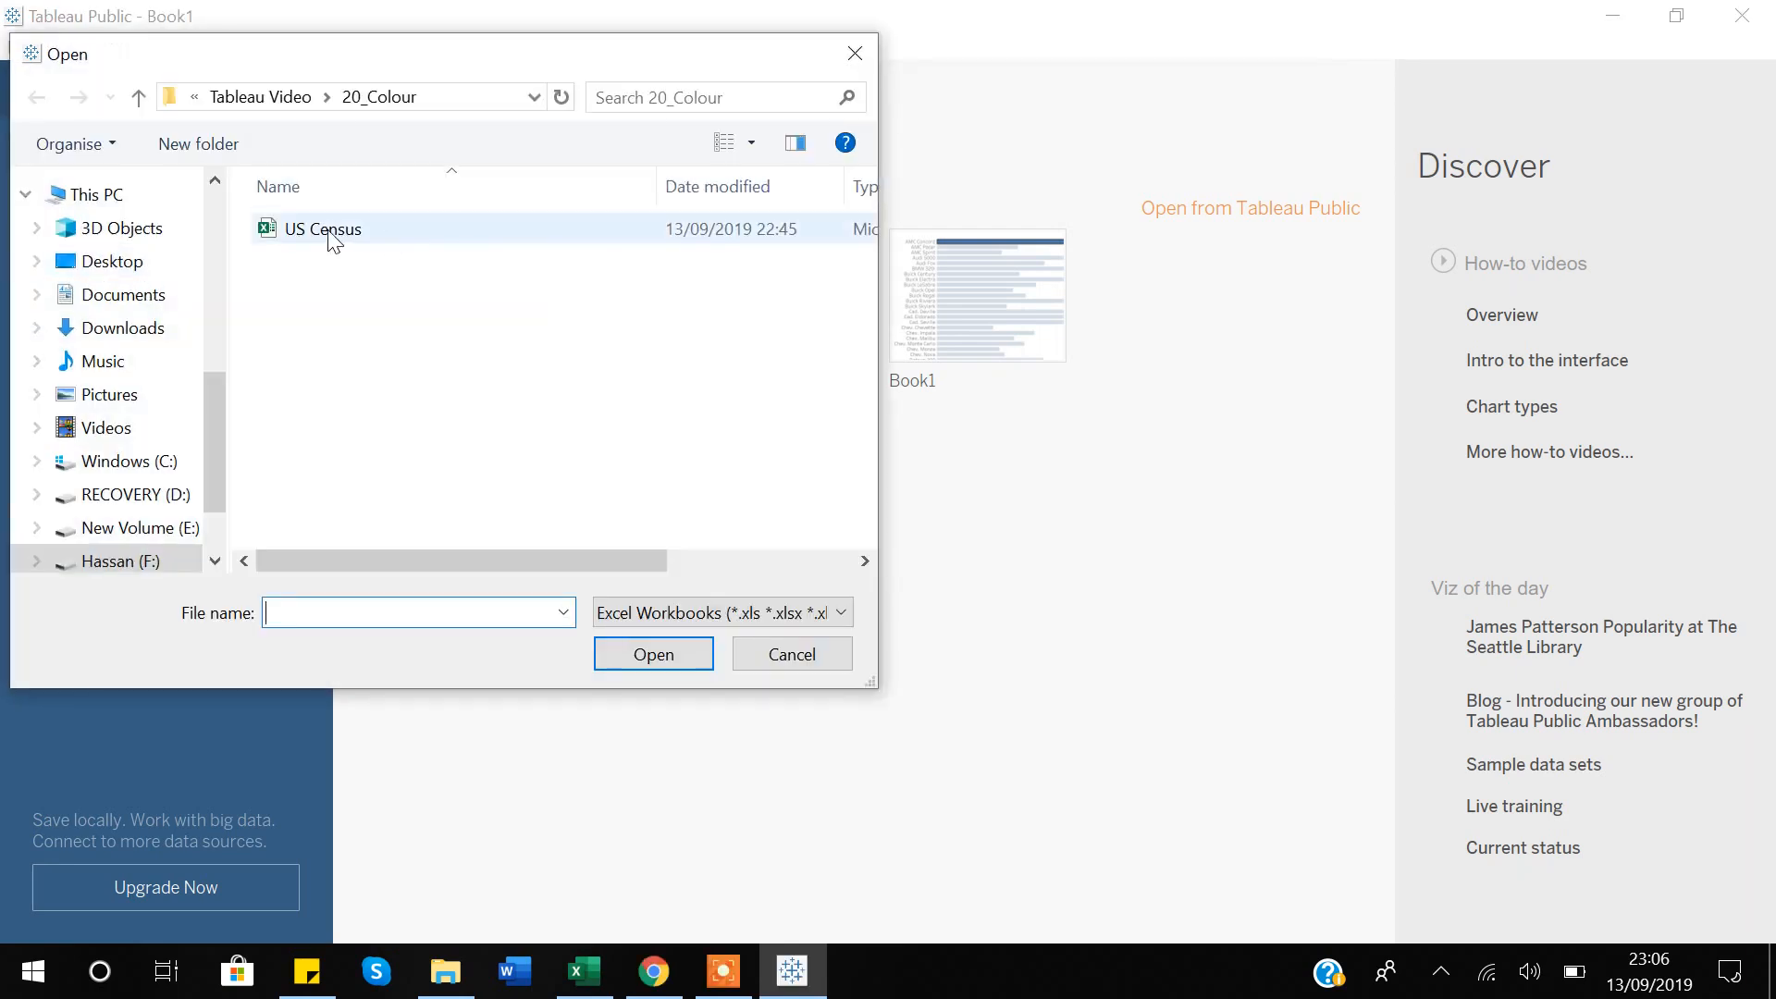
{"action": "left_click", "coordinate": [330, 229]}
{"action": "left_click", "coordinate": [659, 654]}
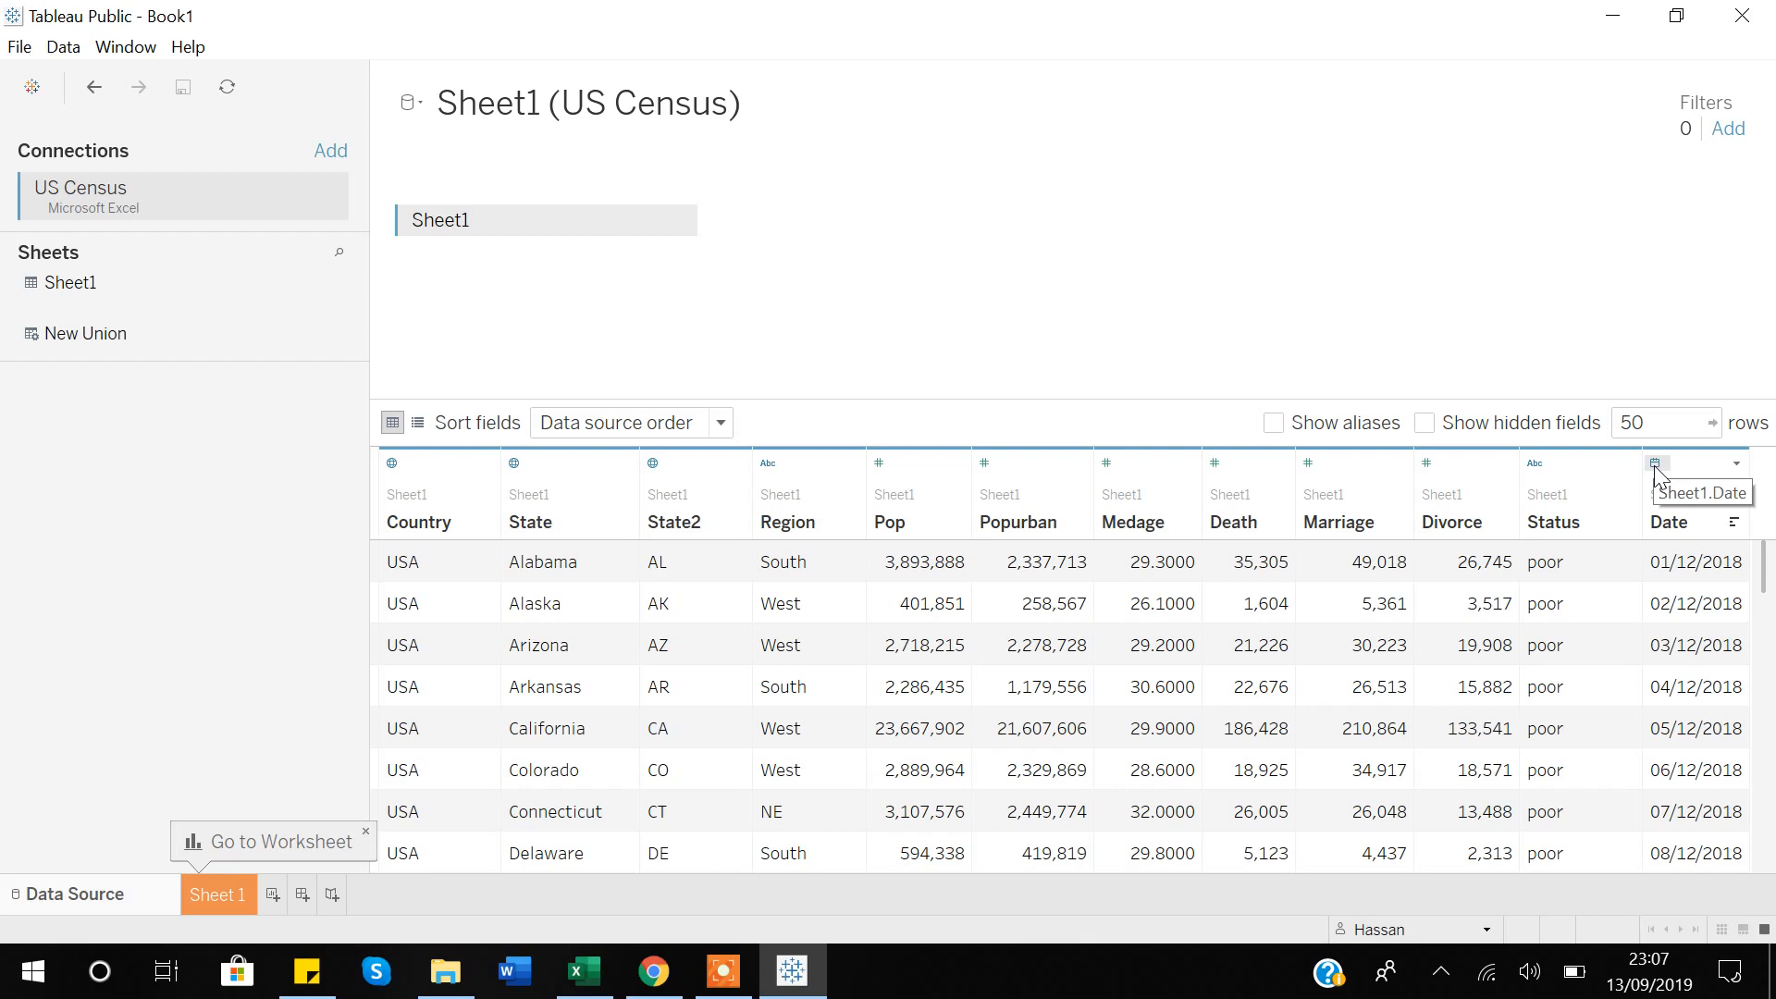
Build a text table on Sheet 1 with Region as rows and Pop as the summed measure
{"action": "left_click", "coordinate": [242, 895]}
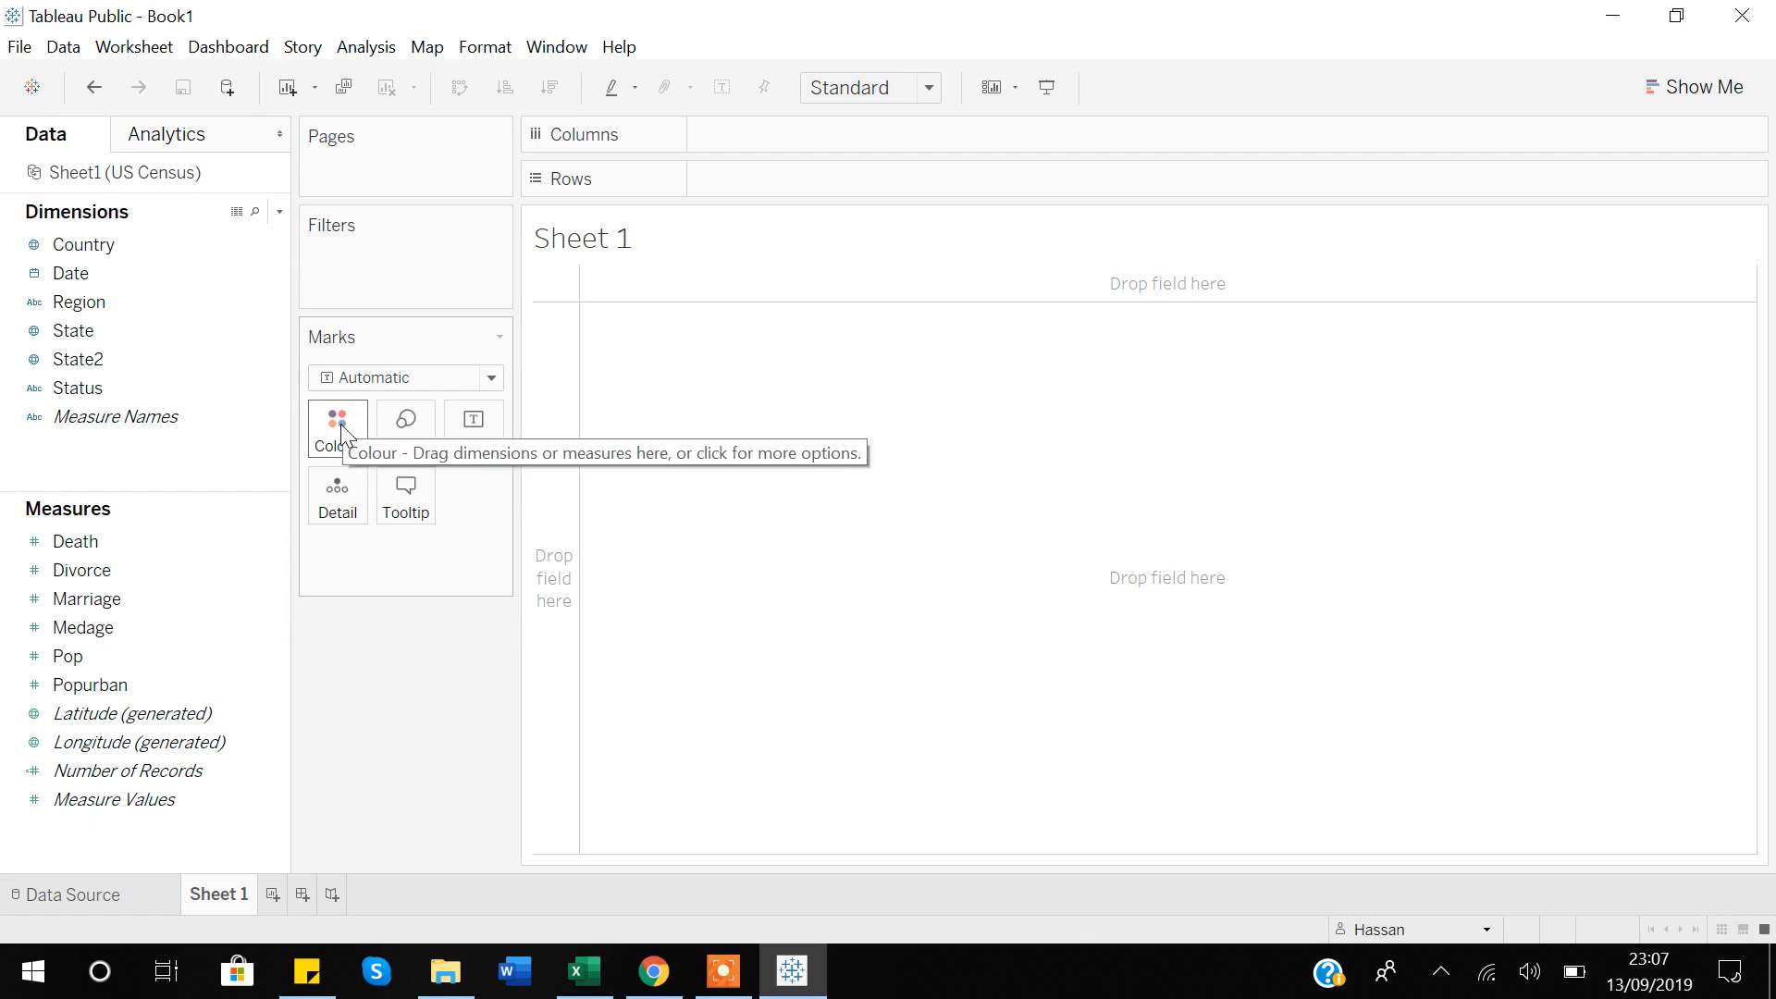
{"action": "double_click", "coordinate": [81, 307]}
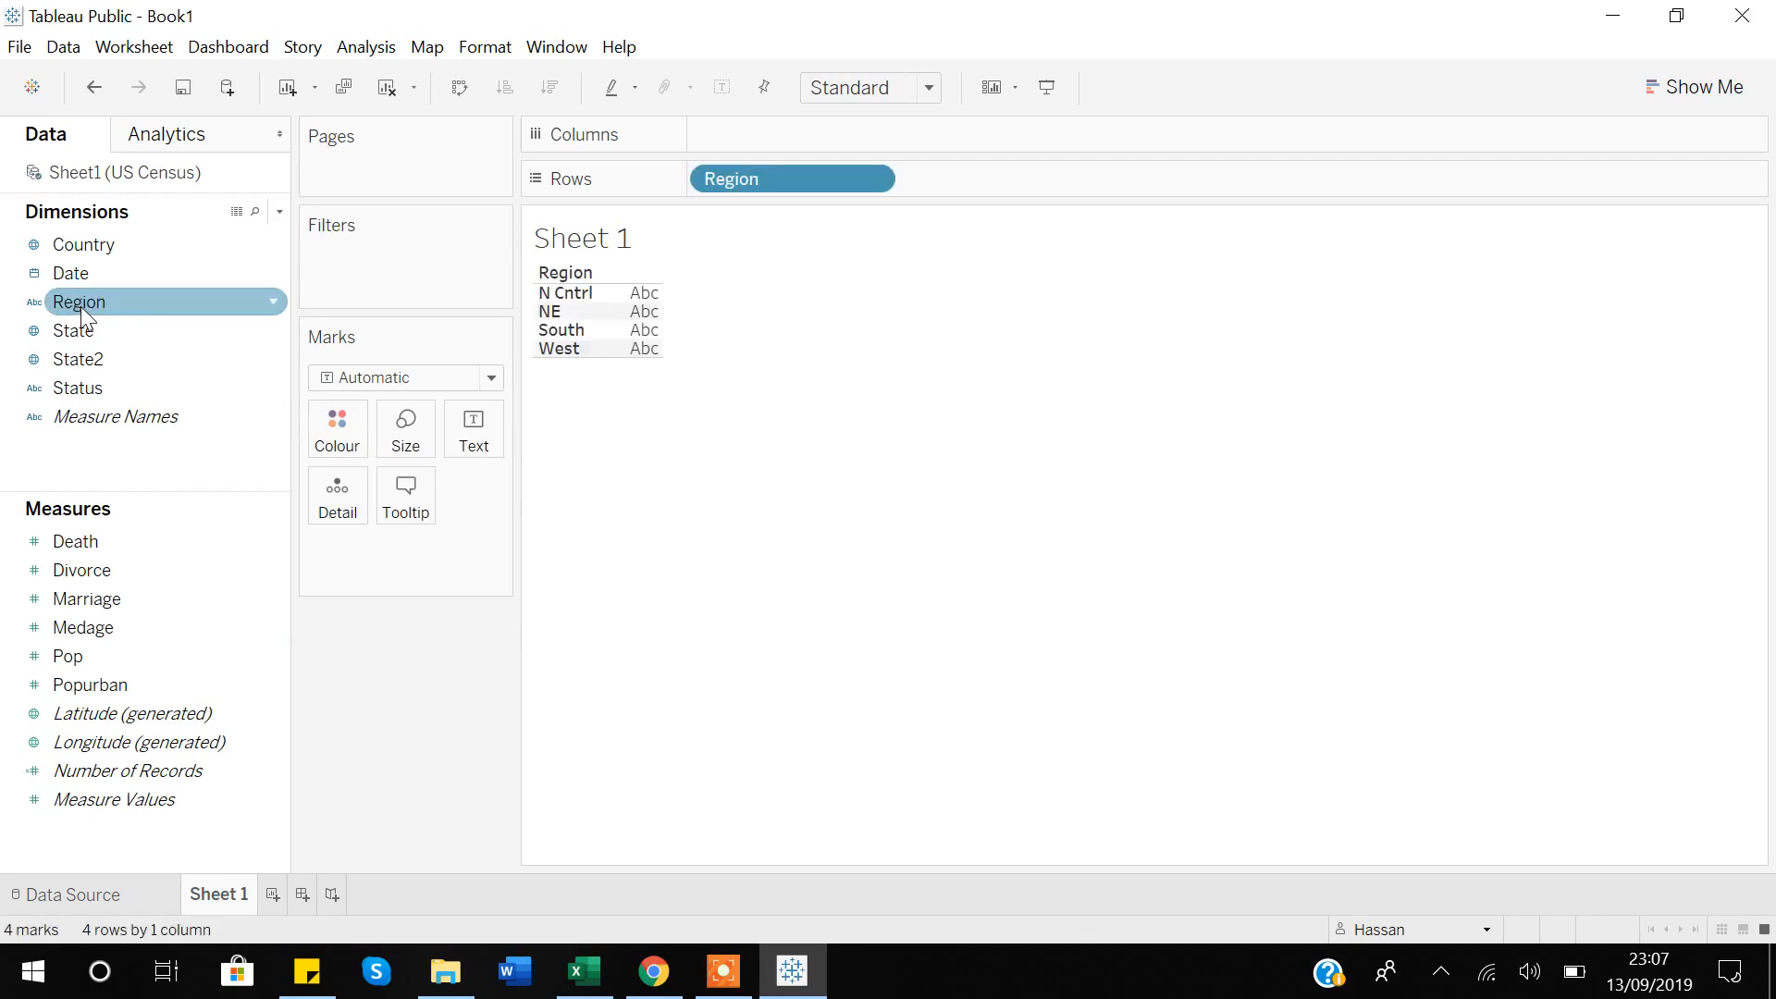
{"action": "double_click", "coordinate": [75, 658]}
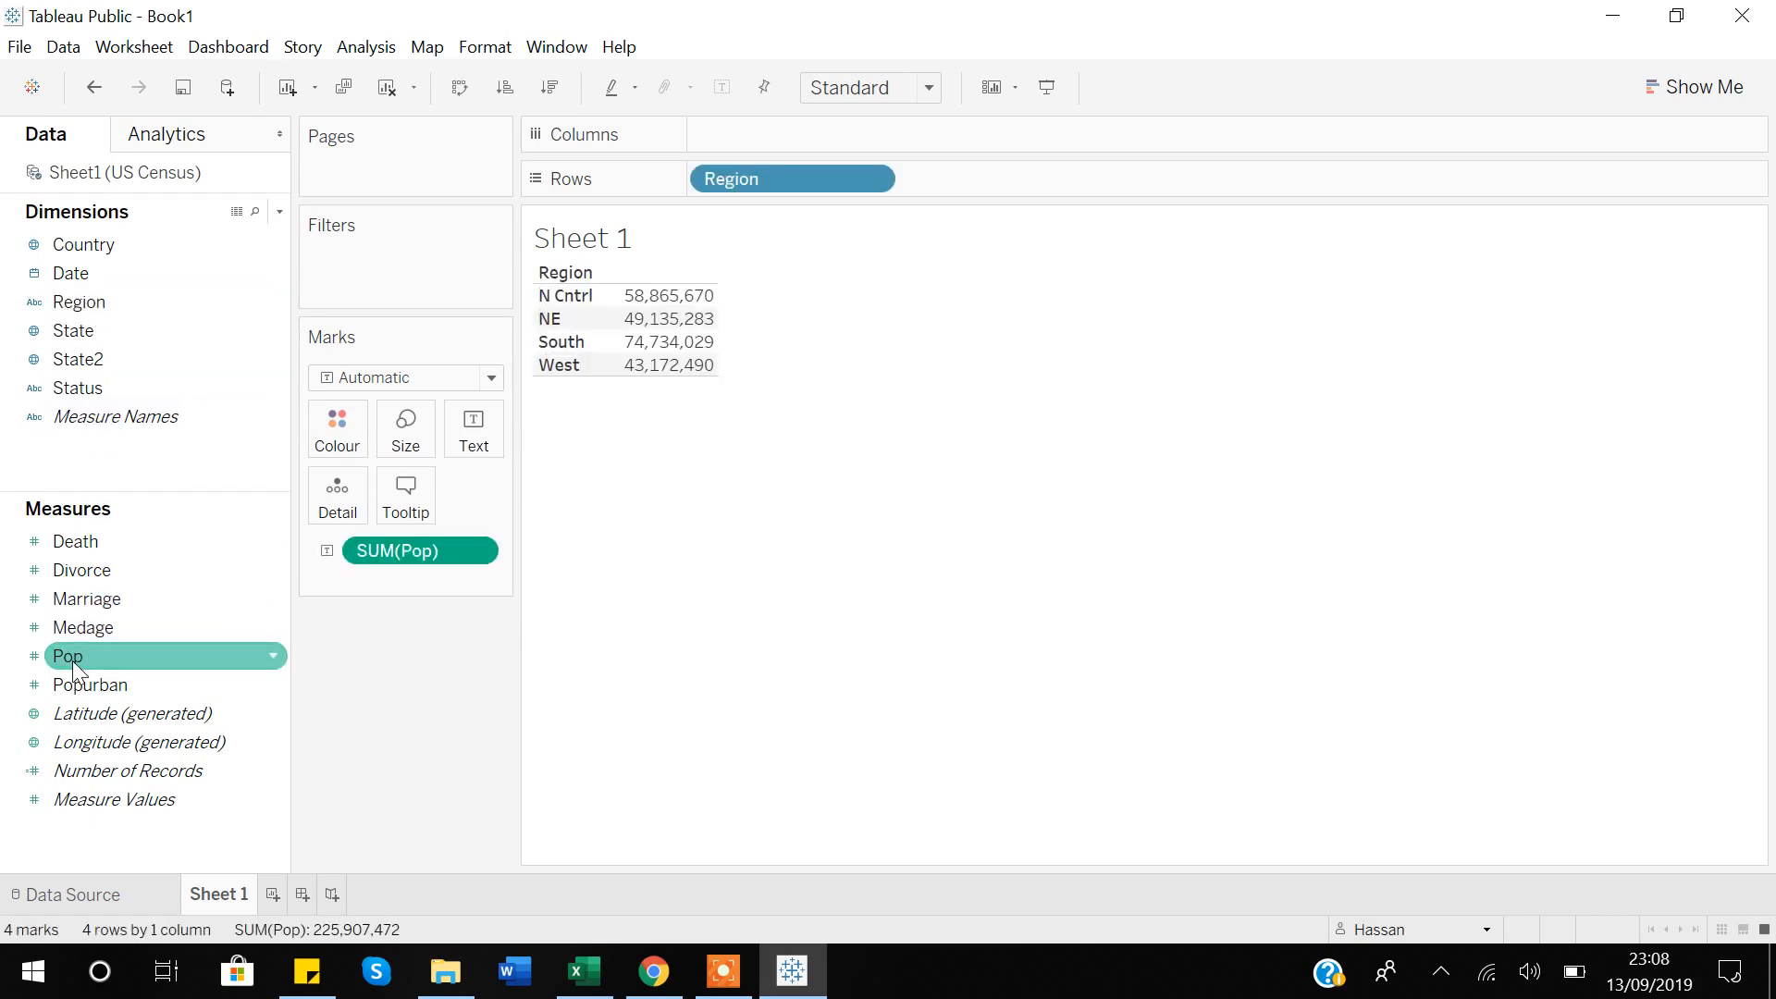
Turn the population table into a horizontal bar chart and swap its rows and columns for vertical bars
{"action": "left_click", "coordinate": [1697, 85]}
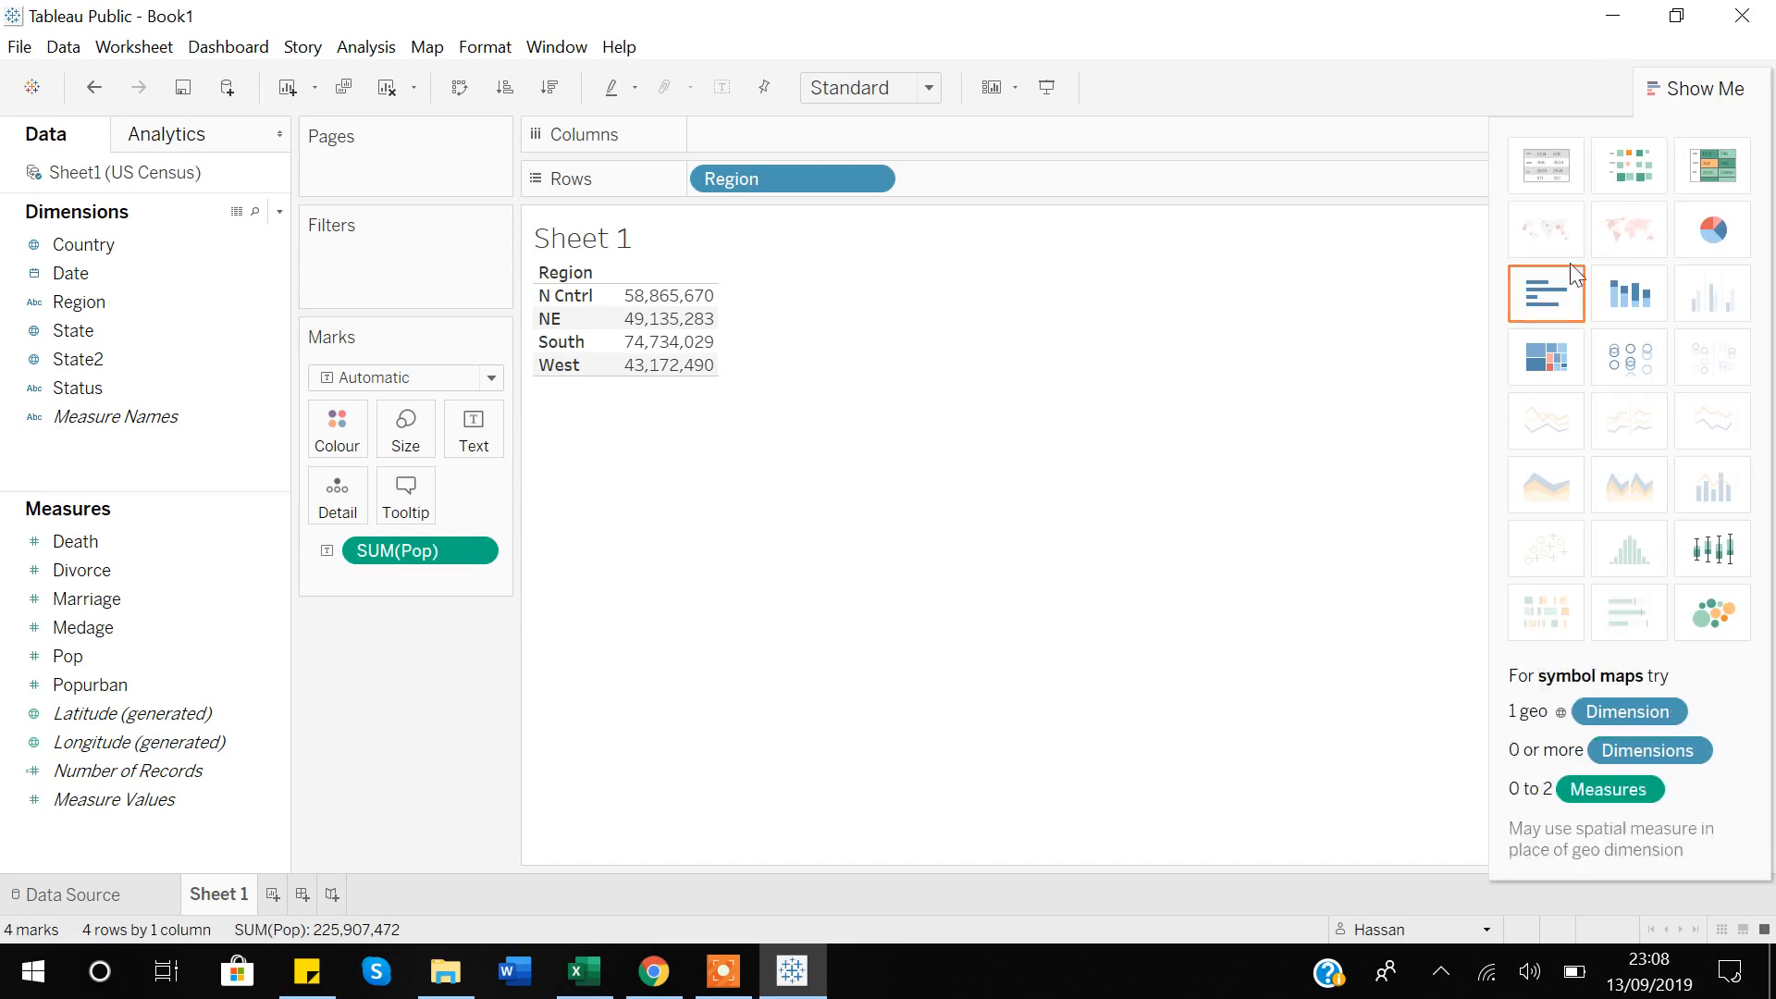
{"action": "left_click", "coordinate": [1546, 297]}
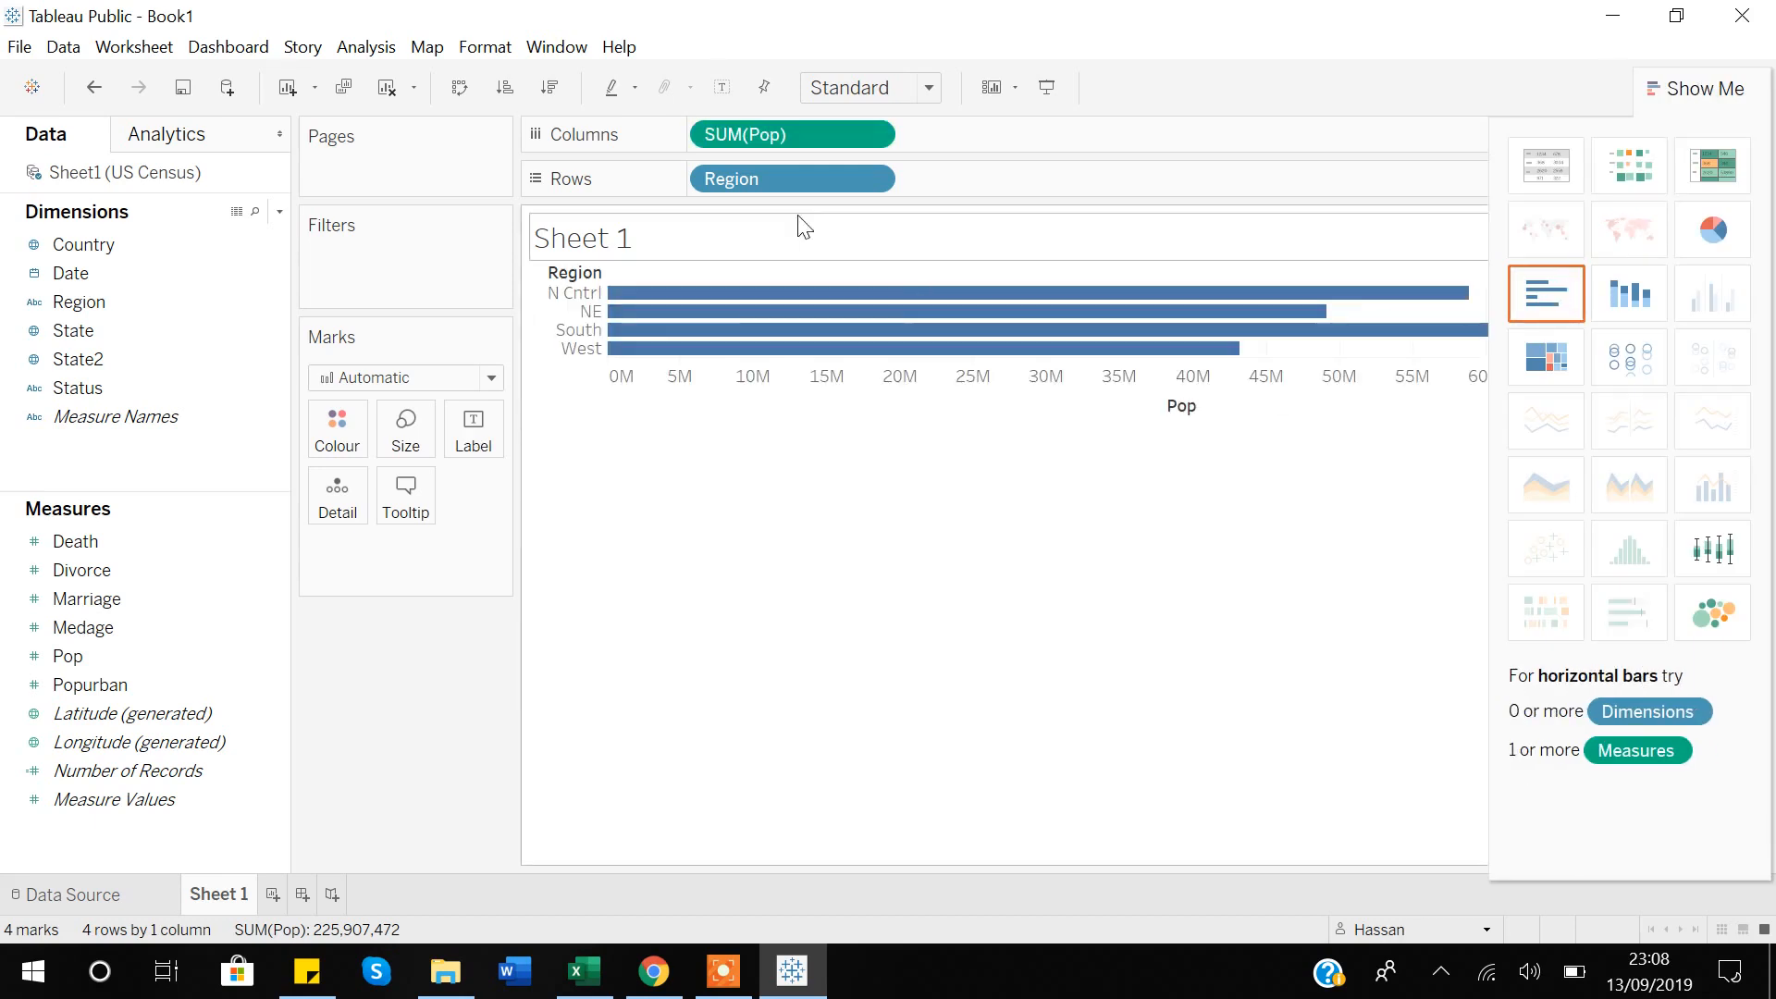
{"action": "left_click", "coordinate": [1715, 87]}
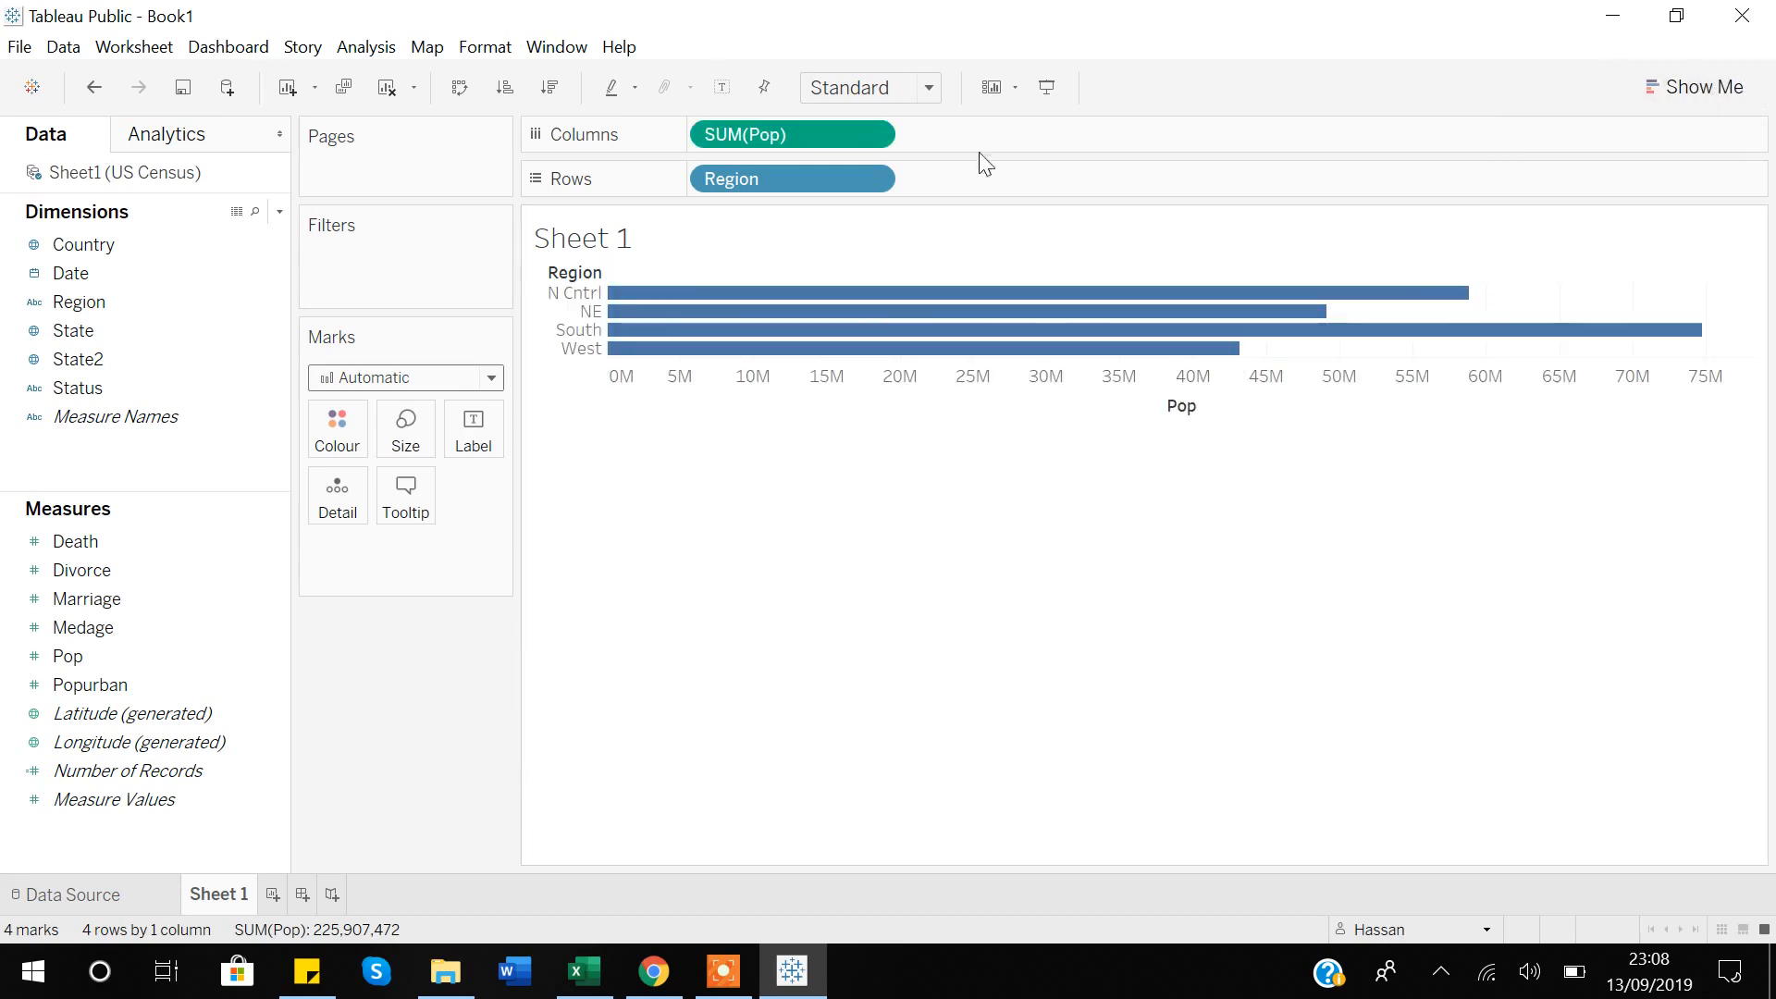
{"action": "left_click", "coordinate": [461, 97]}
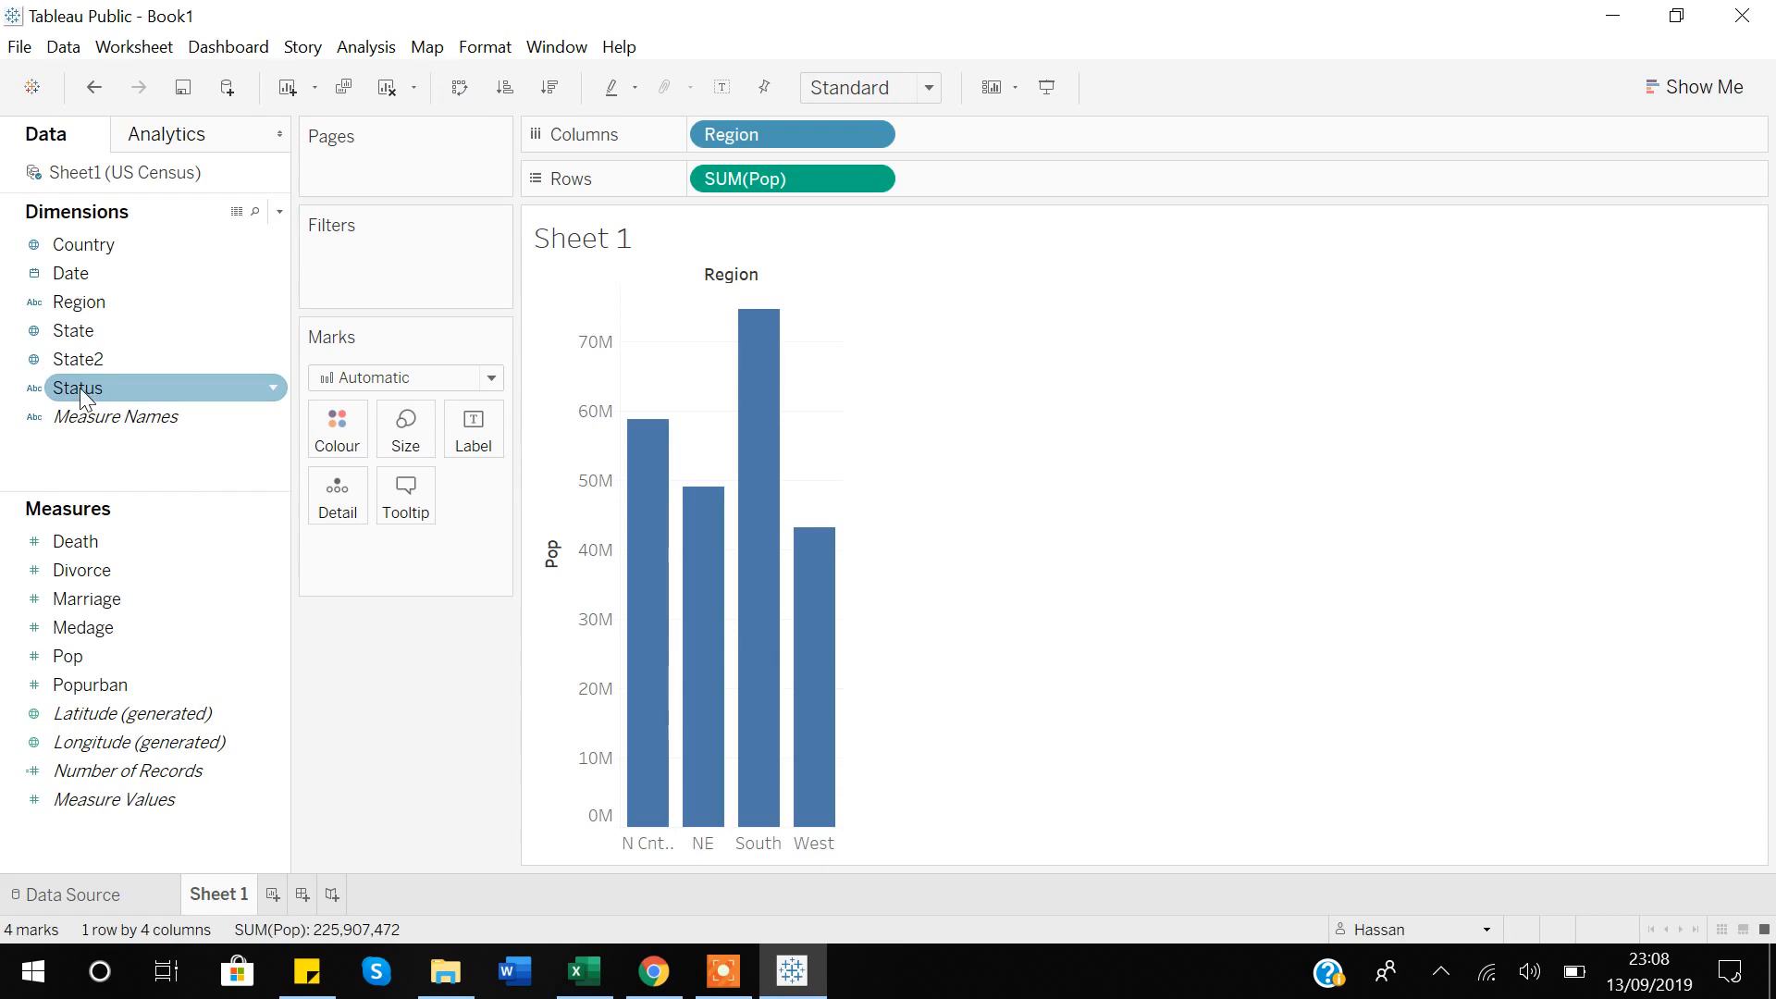
Colour the population bars by Status and examine the status segments of the N Cntrl and South bars
{"action": "left_click_drag", "start_coordinate": [80, 386], "coordinate": [342, 431]}
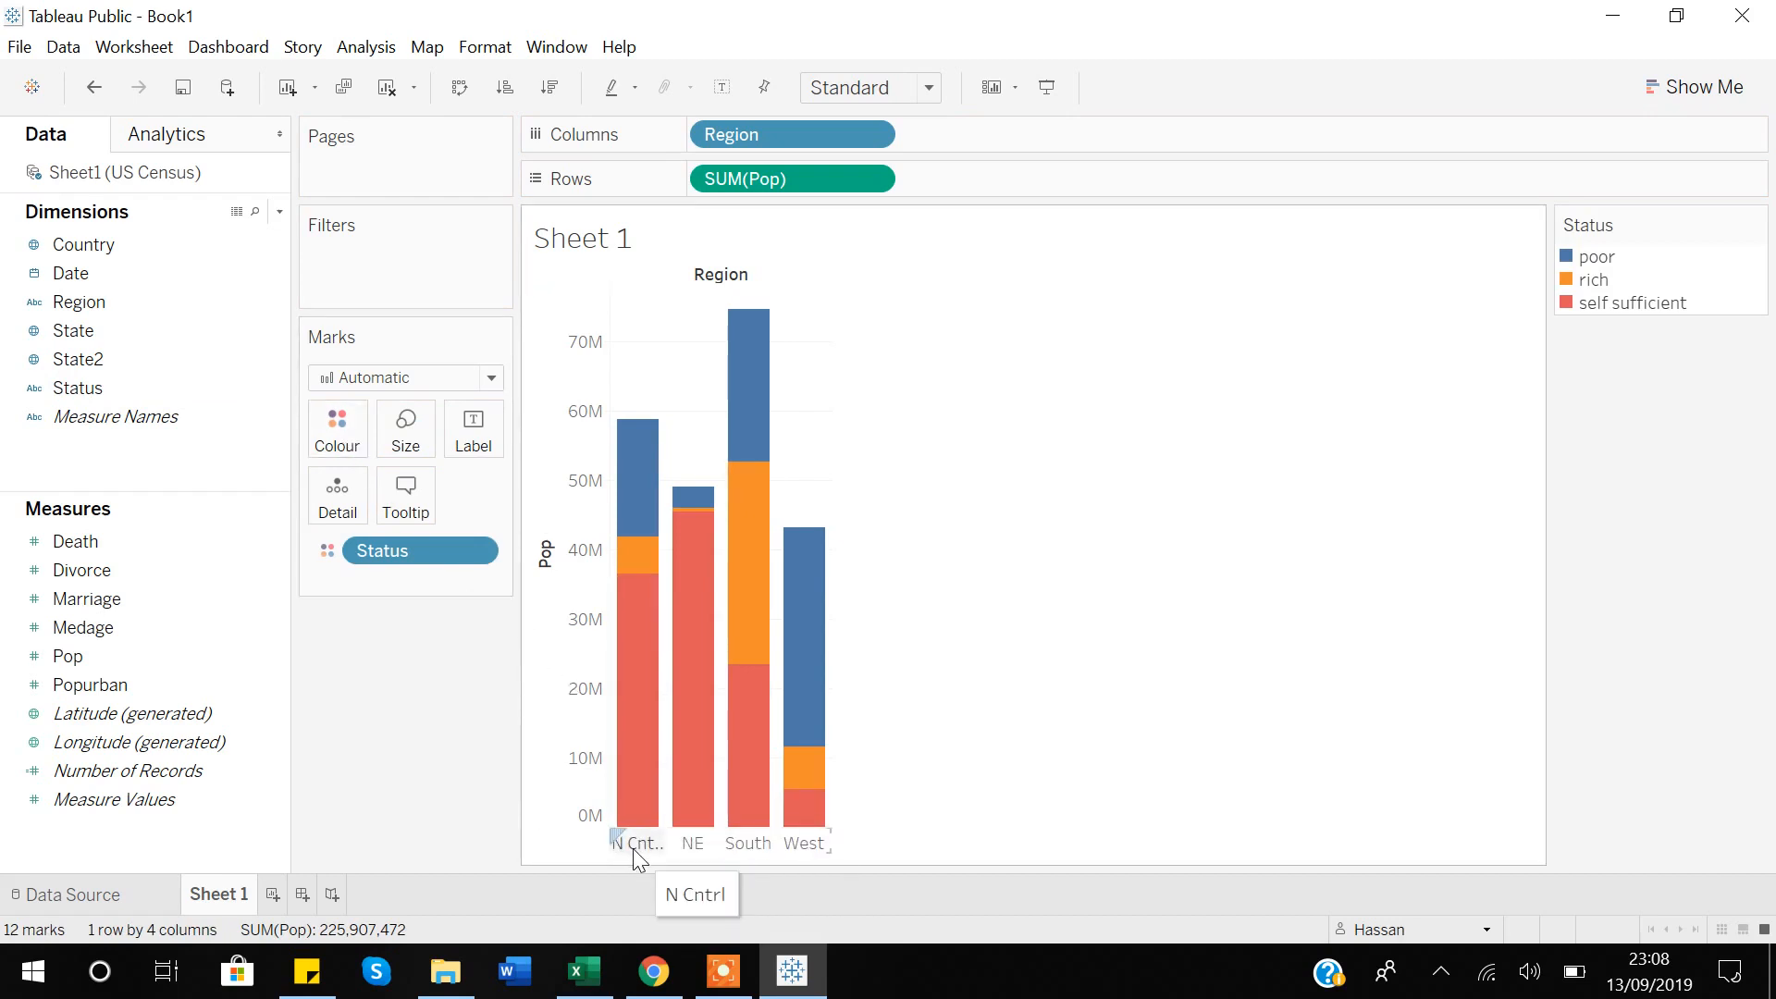
{"action": "mouse_move", "coordinate": [632, 603]}
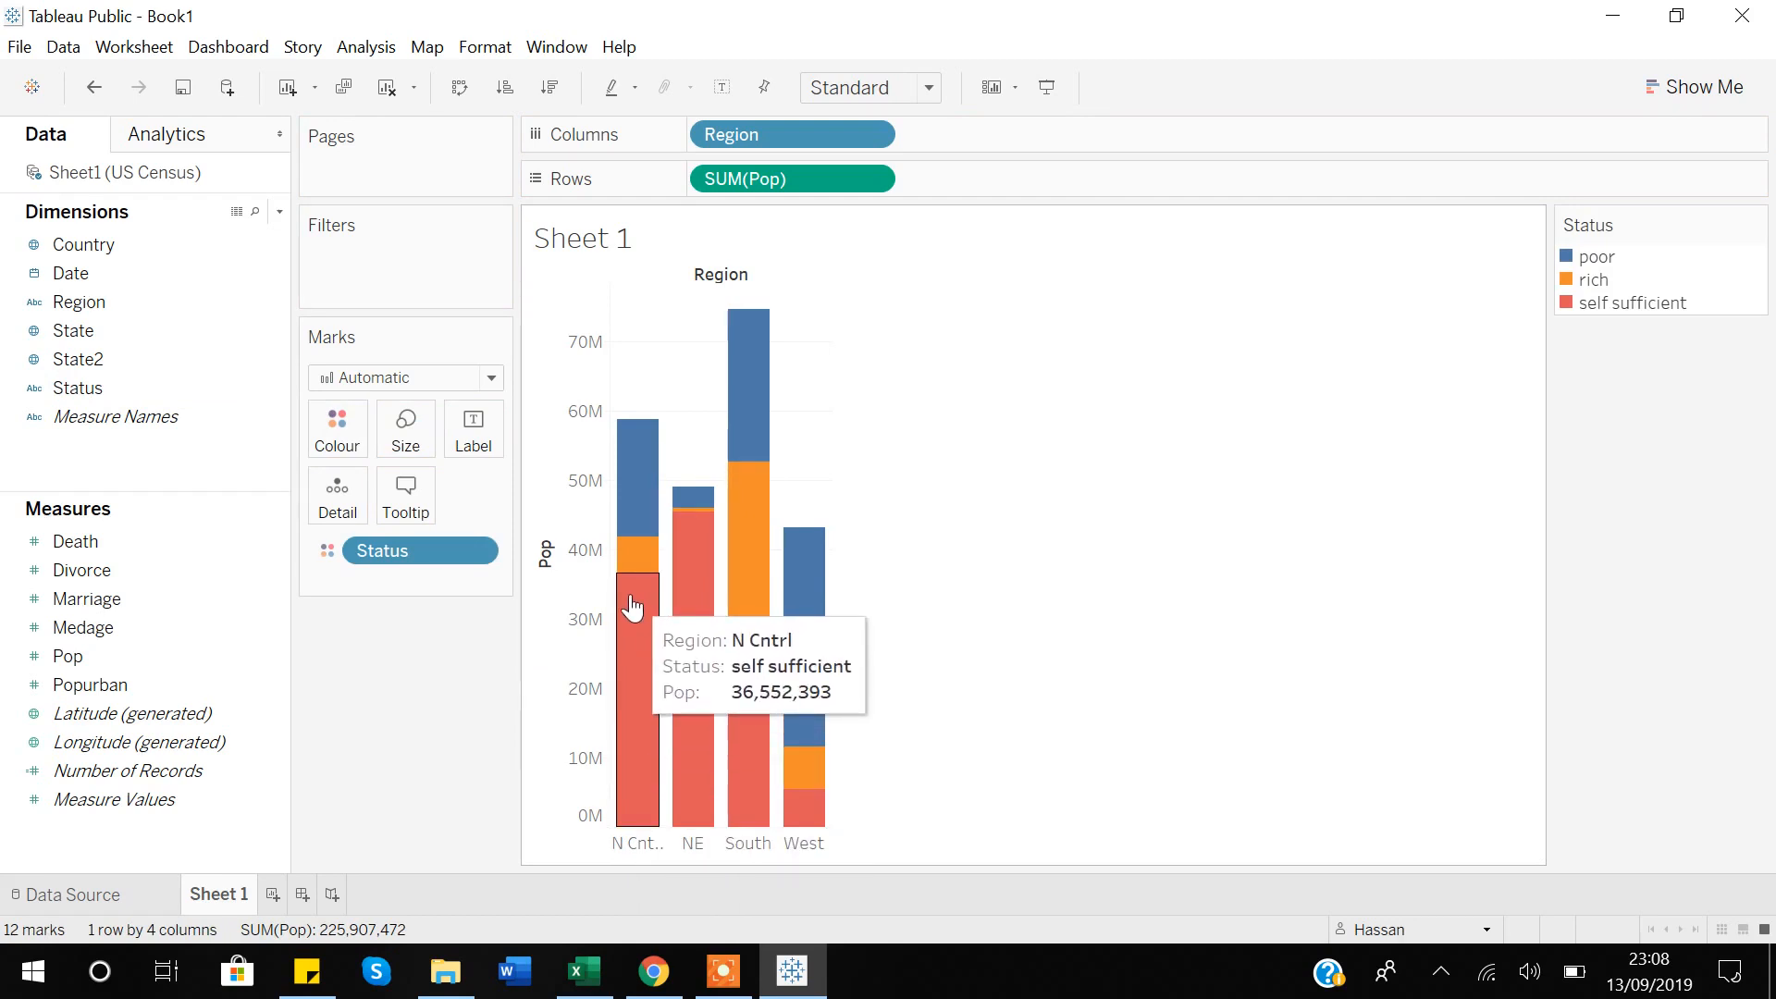
{"action": "mouse_move", "coordinate": [635, 566]}
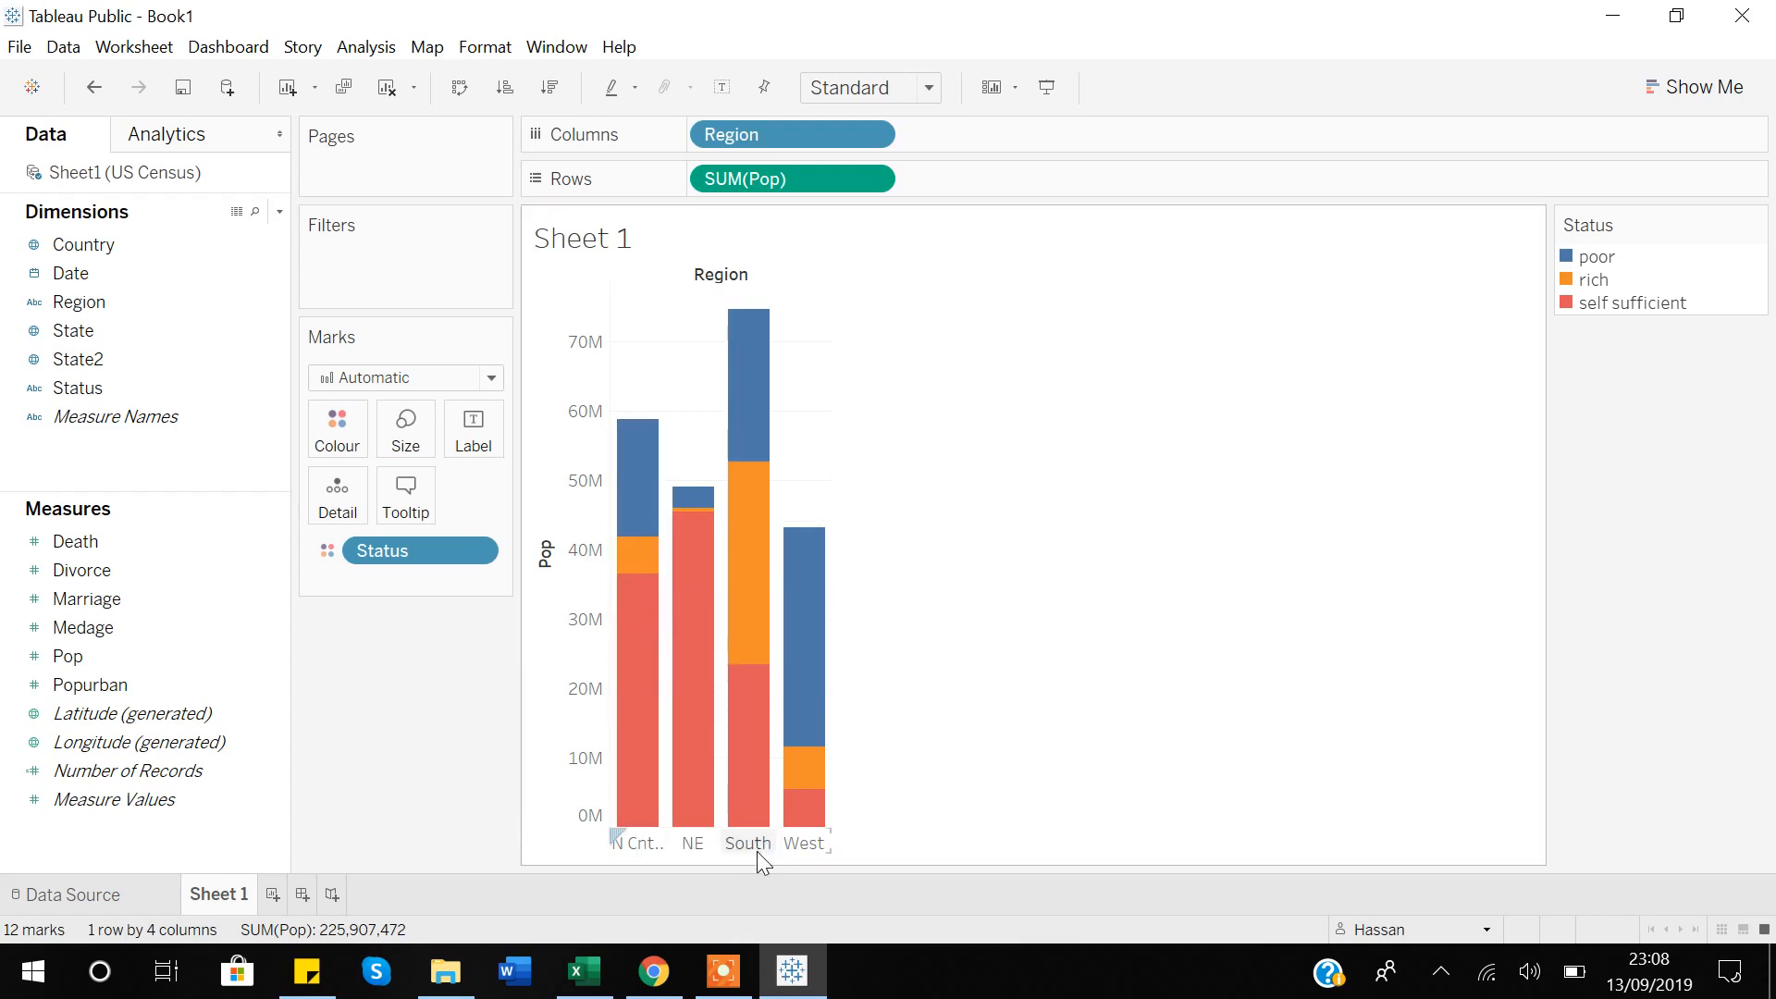
{"action": "mouse_move", "coordinate": [756, 657]}
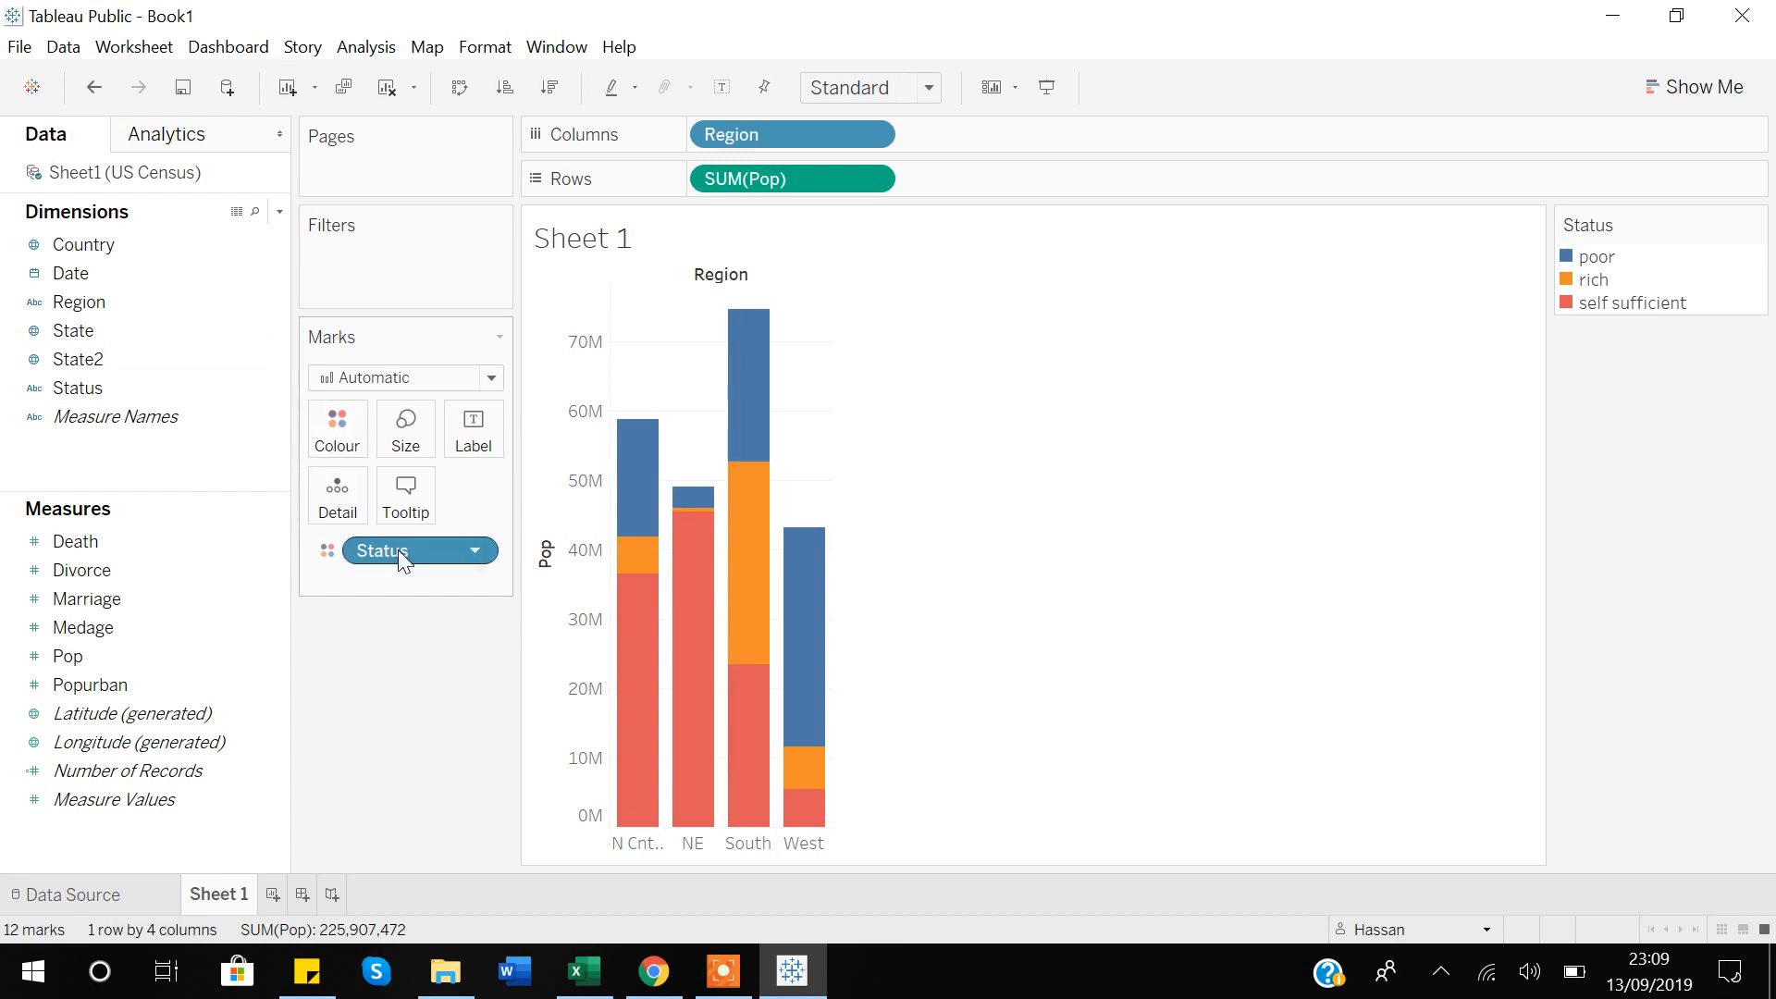
Replace Status with the summed Divorce measure as the bars' colour and compare the South and NE bars
{"action": "left_click_drag", "start_coordinate": [398, 550], "coordinate": [387, 701]}
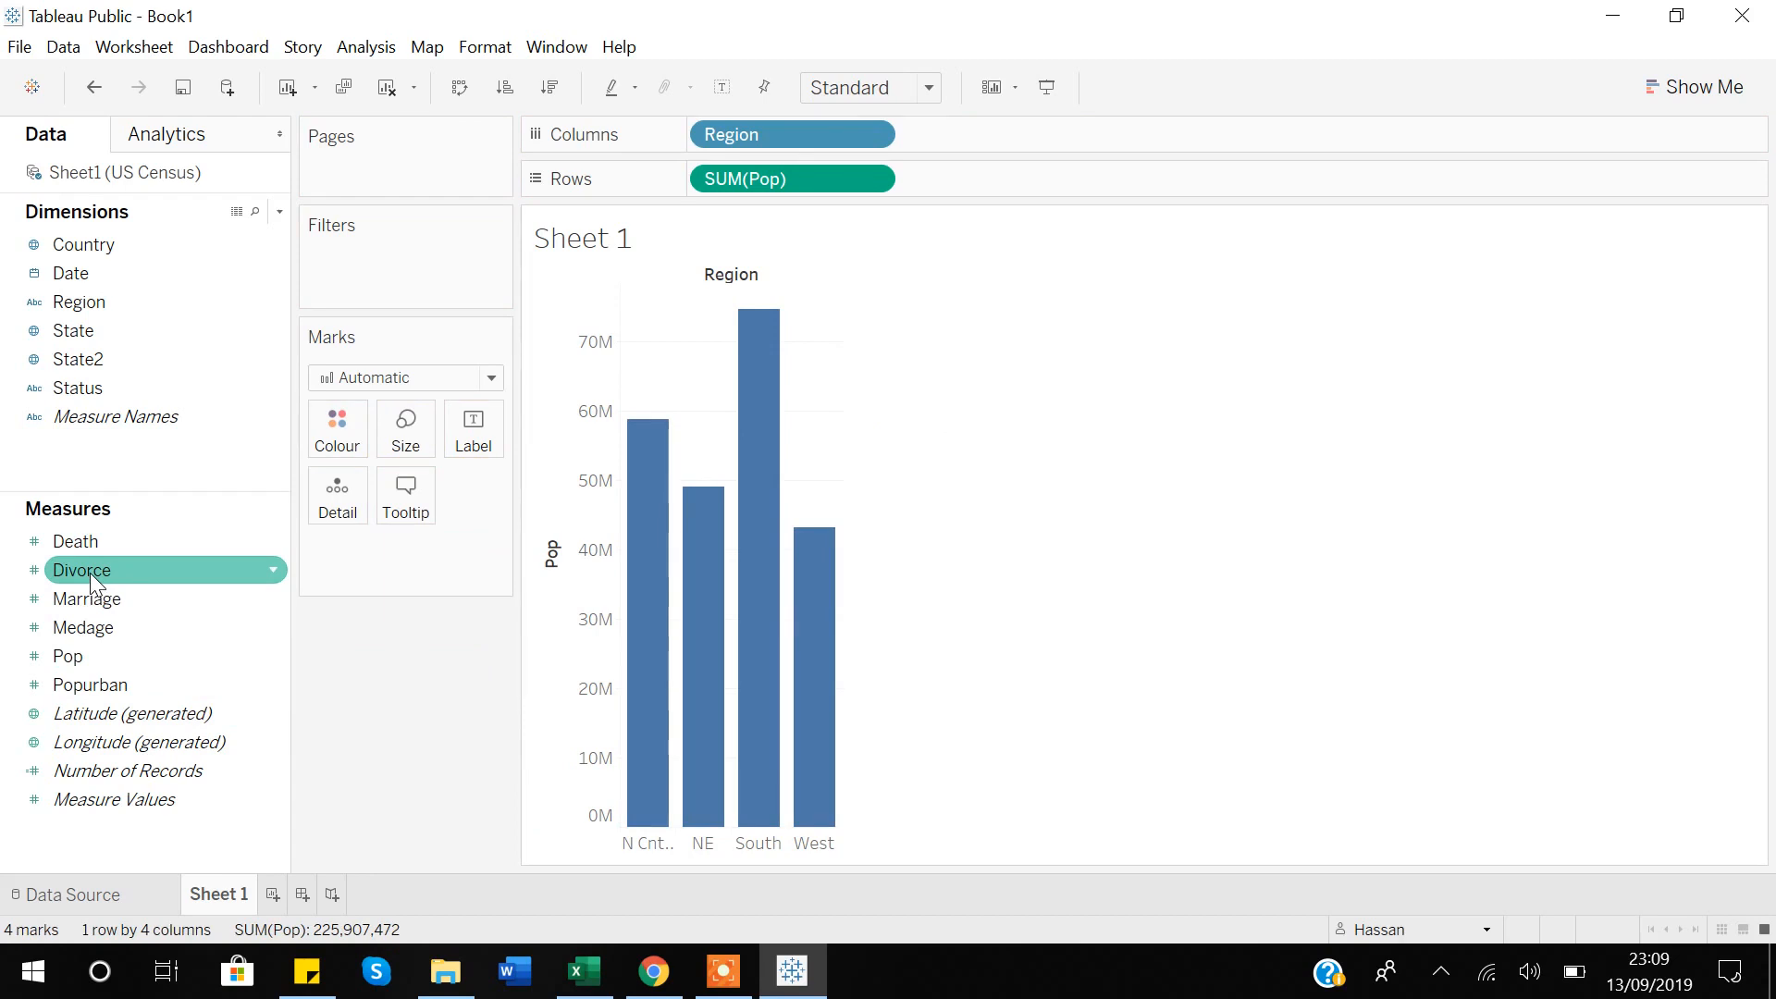
{"action": "left_click_drag", "start_coordinate": [91, 573], "coordinate": [338, 442]}
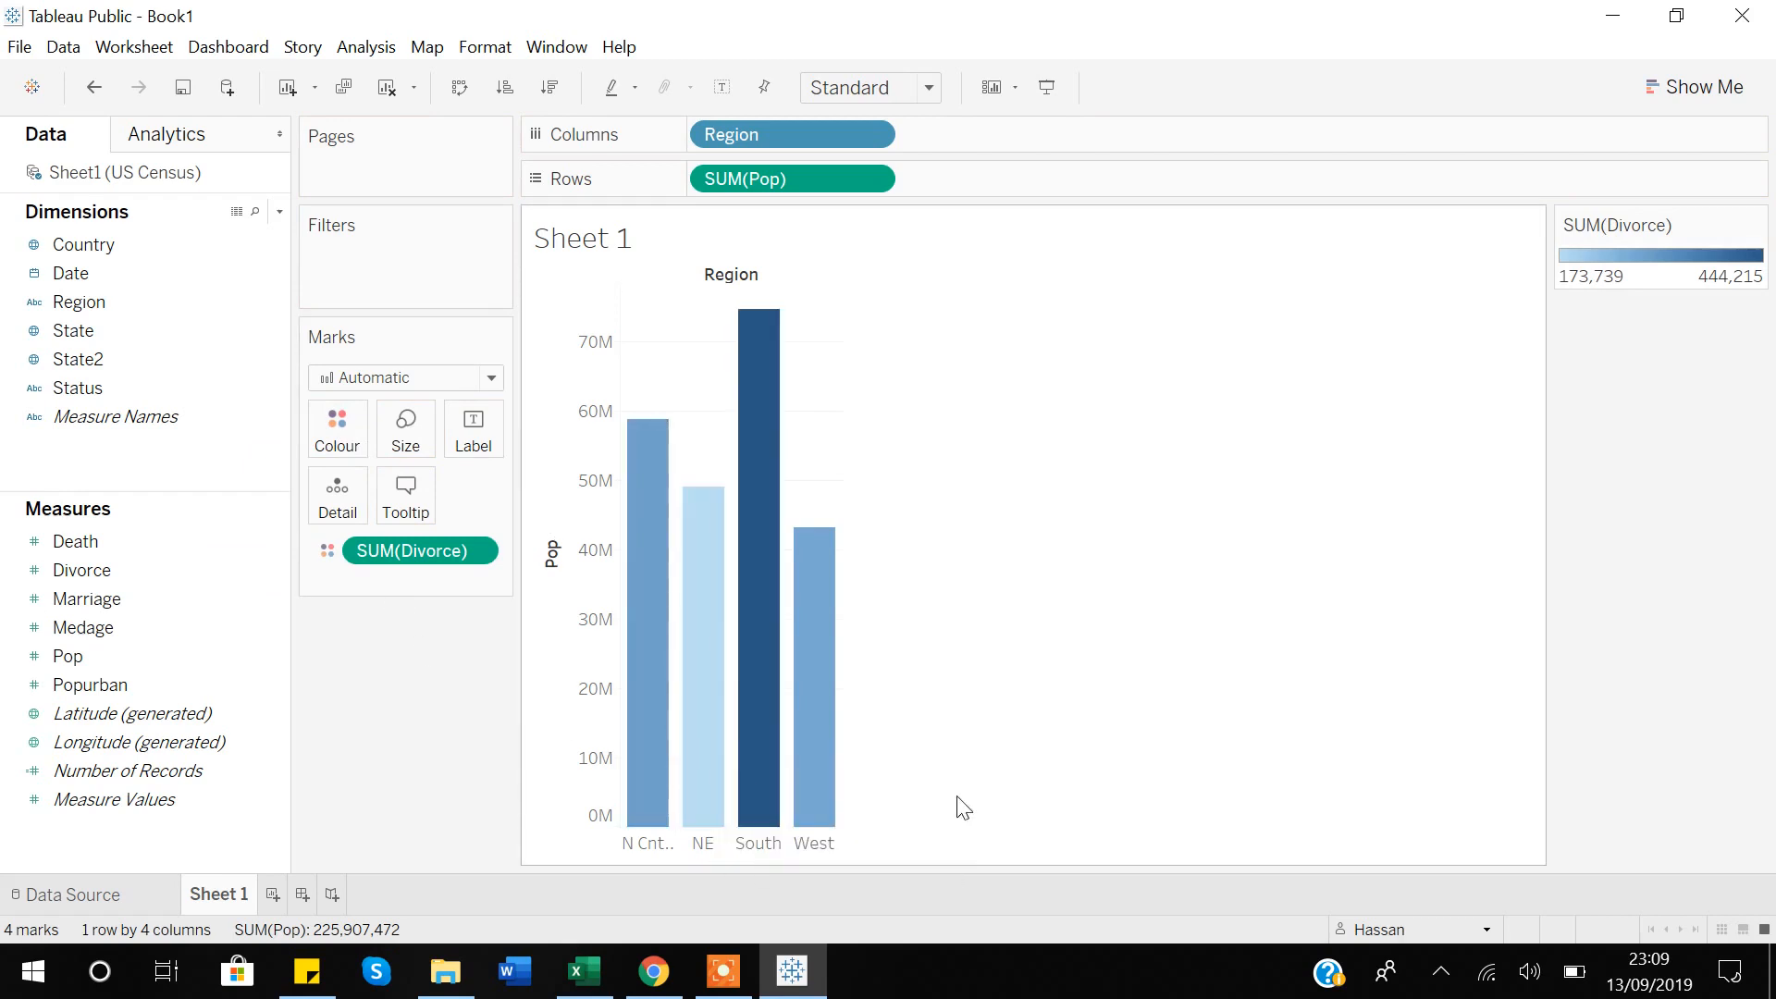
{"action": "mouse_move", "coordinate": [751, 819]}
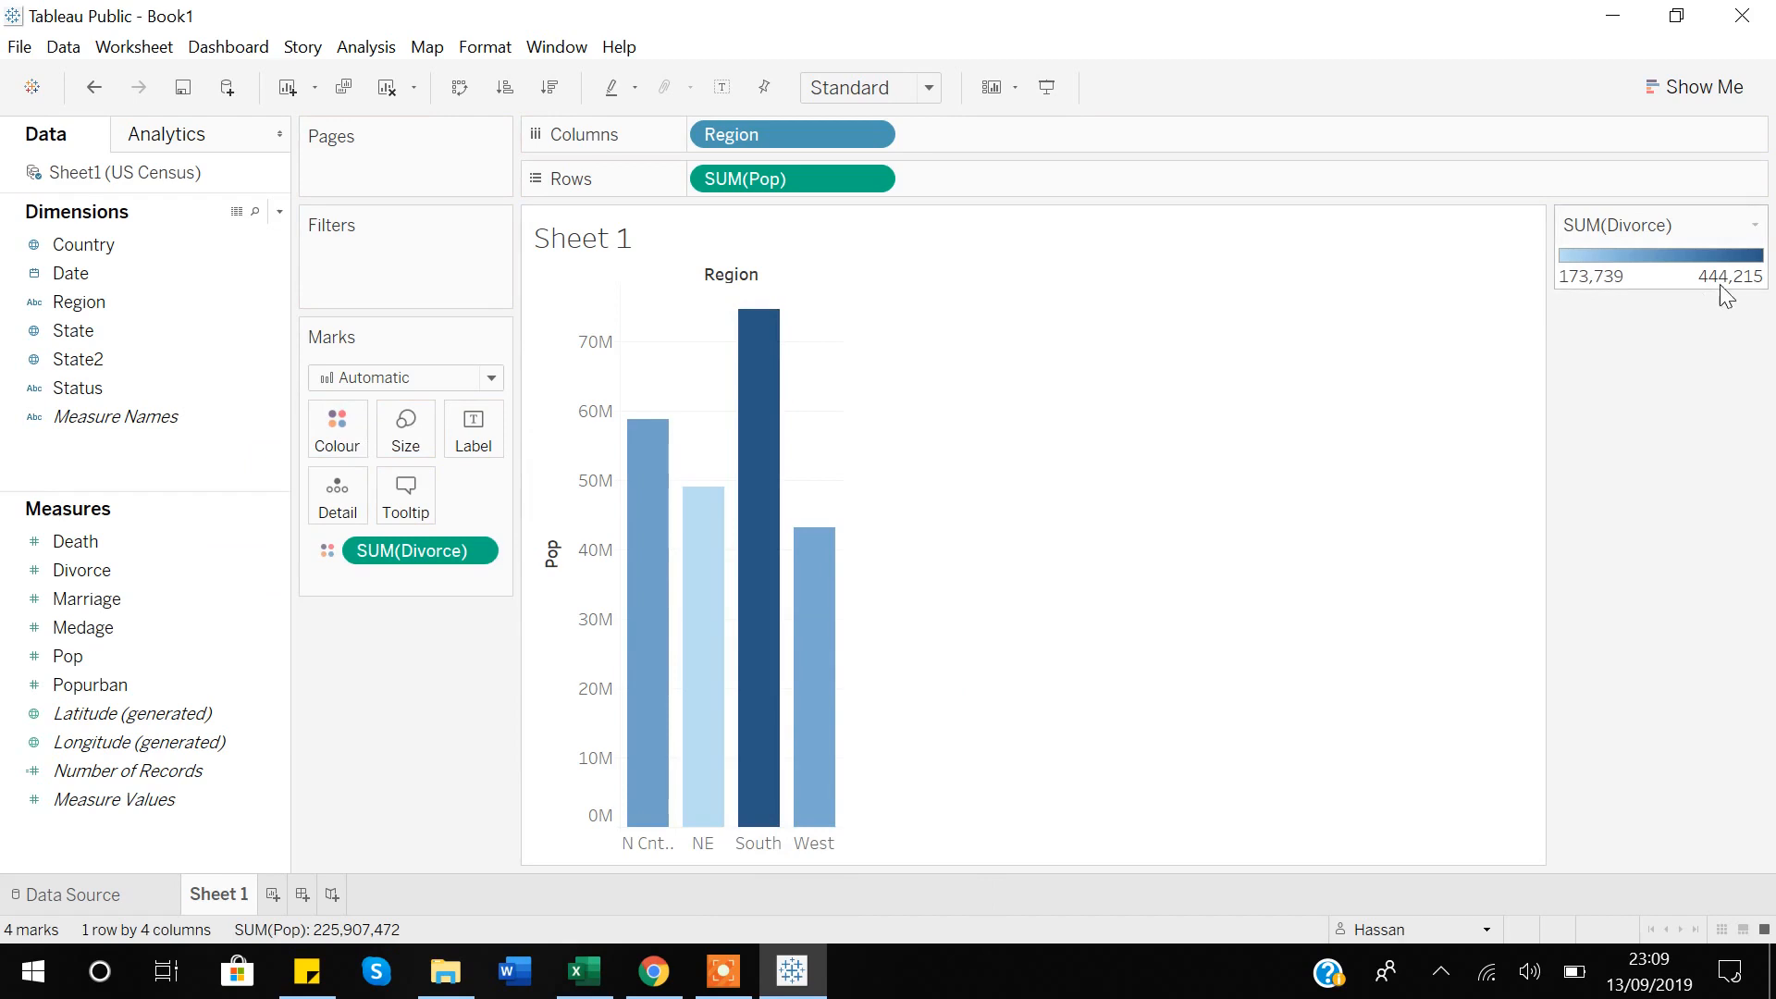
{"action": "mouse_move", "coordinate": [754, 777]}
{"action": "mouse_move", "coordinate": [696, 773]}
{"action": "left_click", "coordinate": [214, 718]}
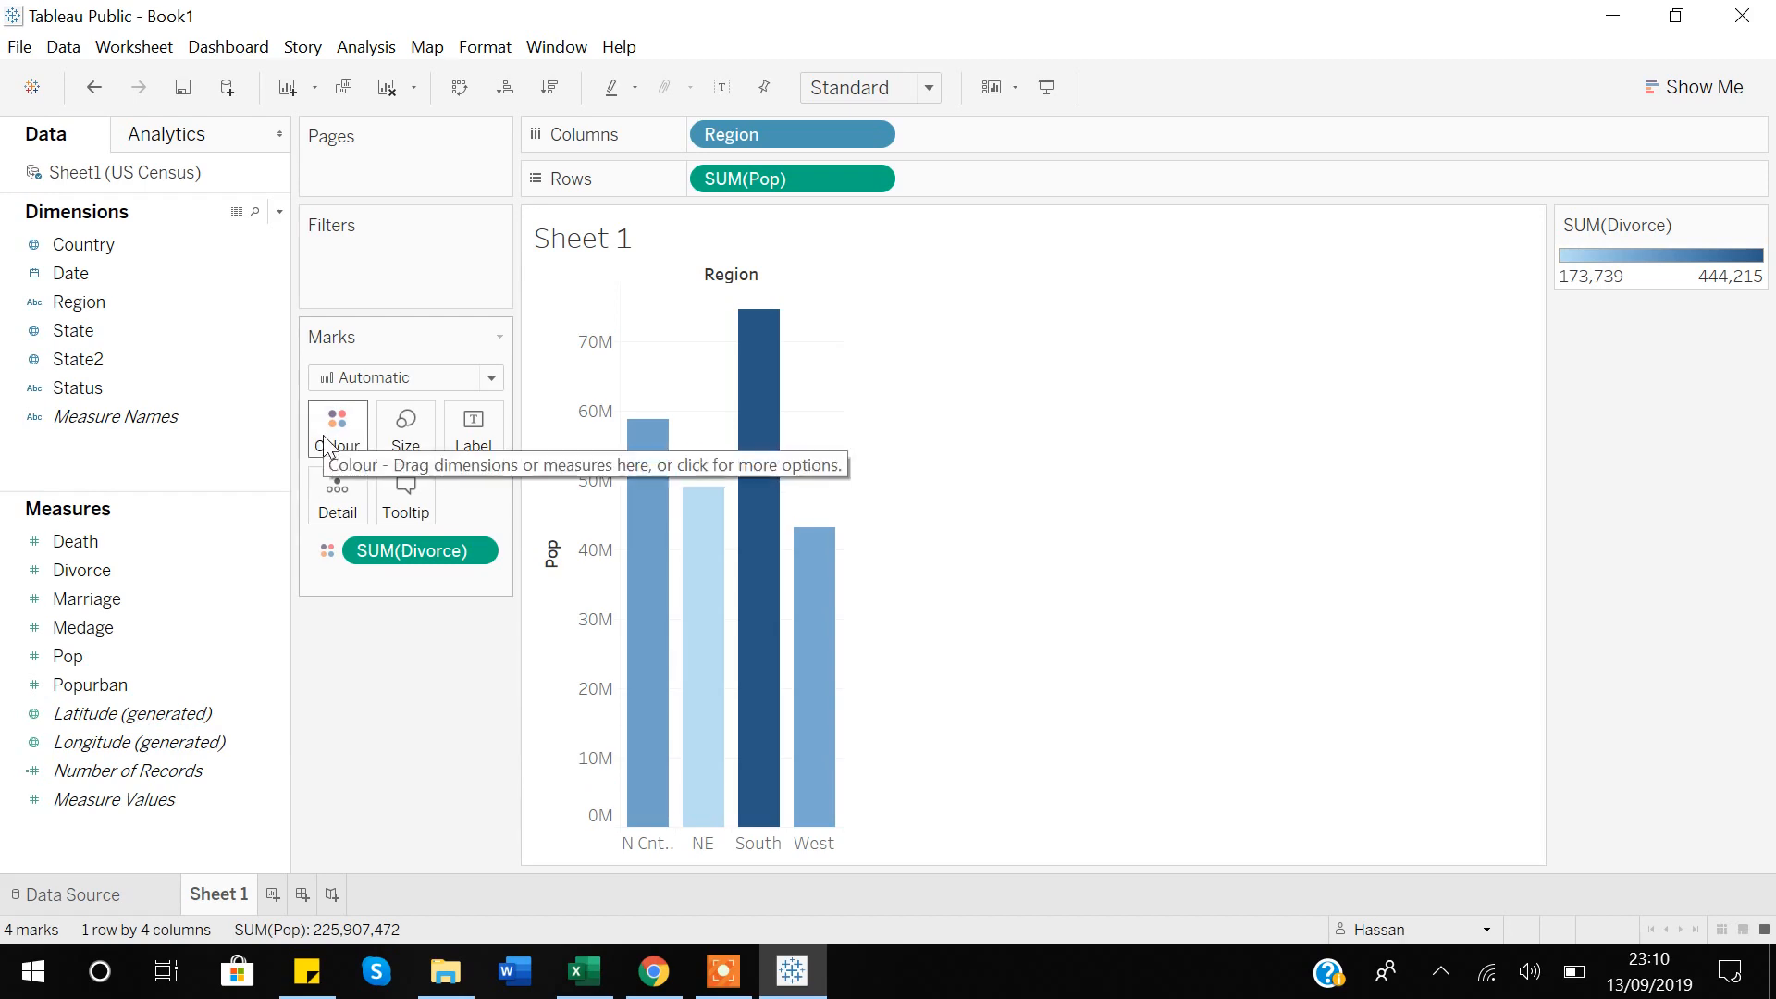
Rename Sheet 1 as Bar
{"action": "right_click", "coordinate": [224, 903]}
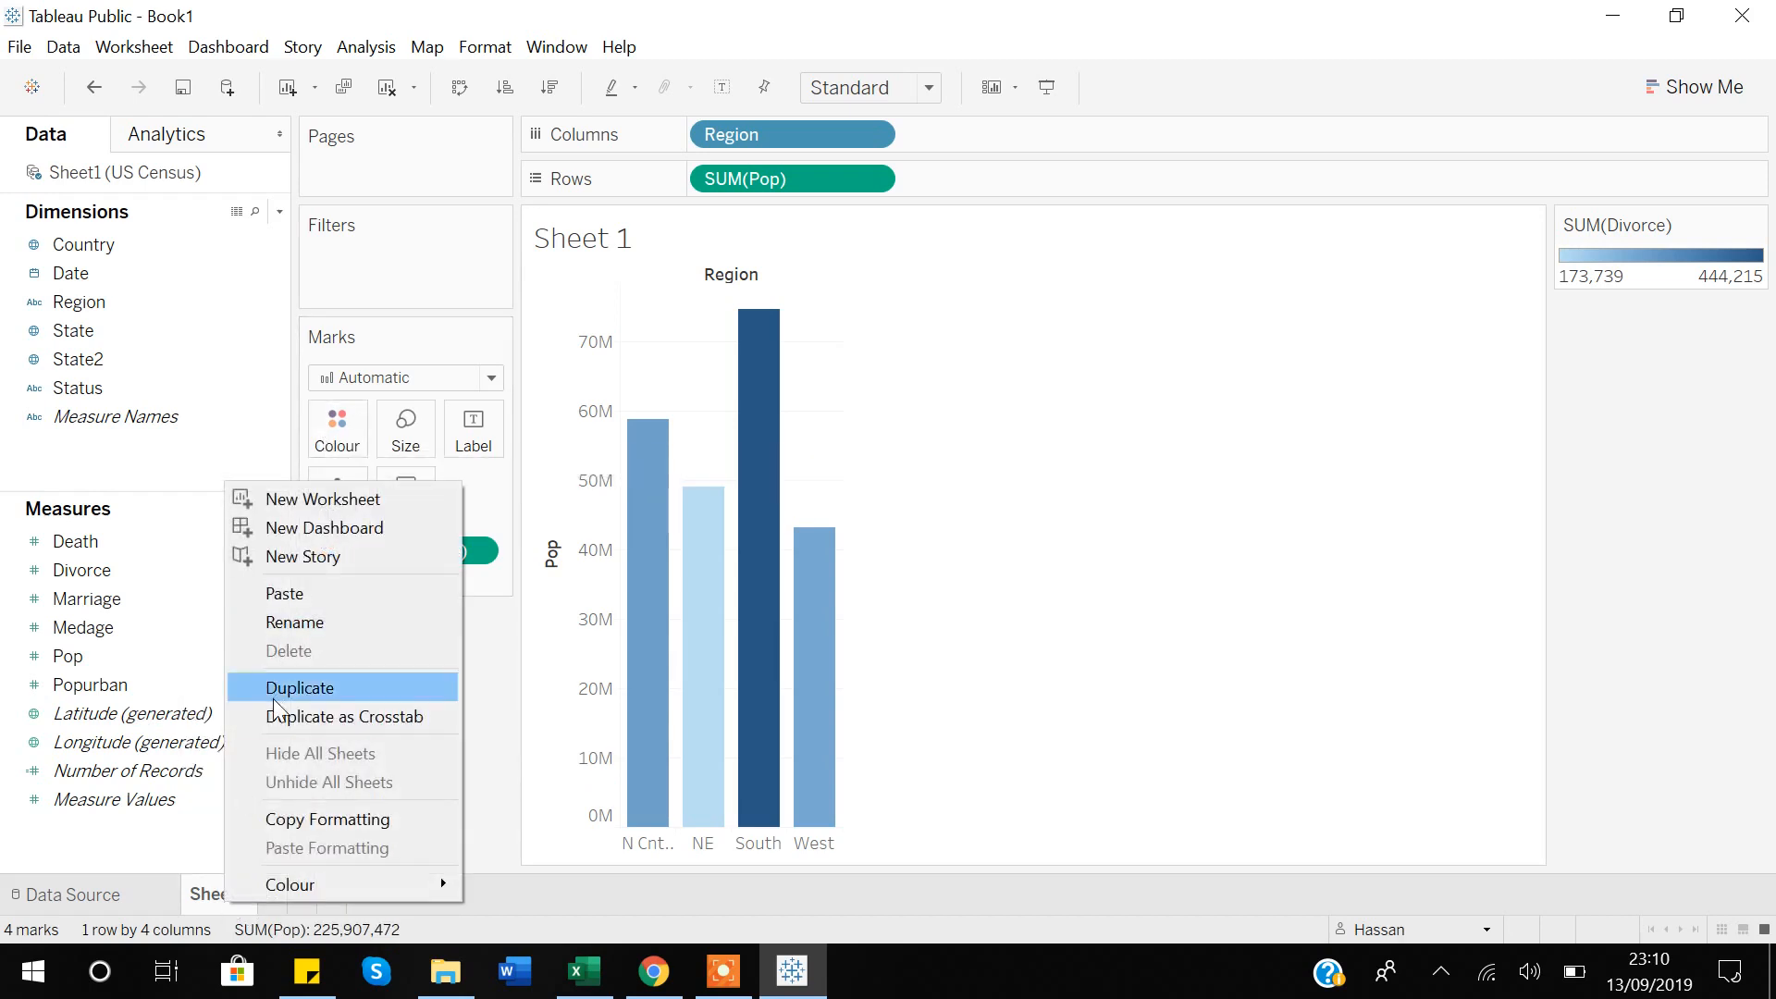
{"action": "left_click", "coordinate": [307, 622]}
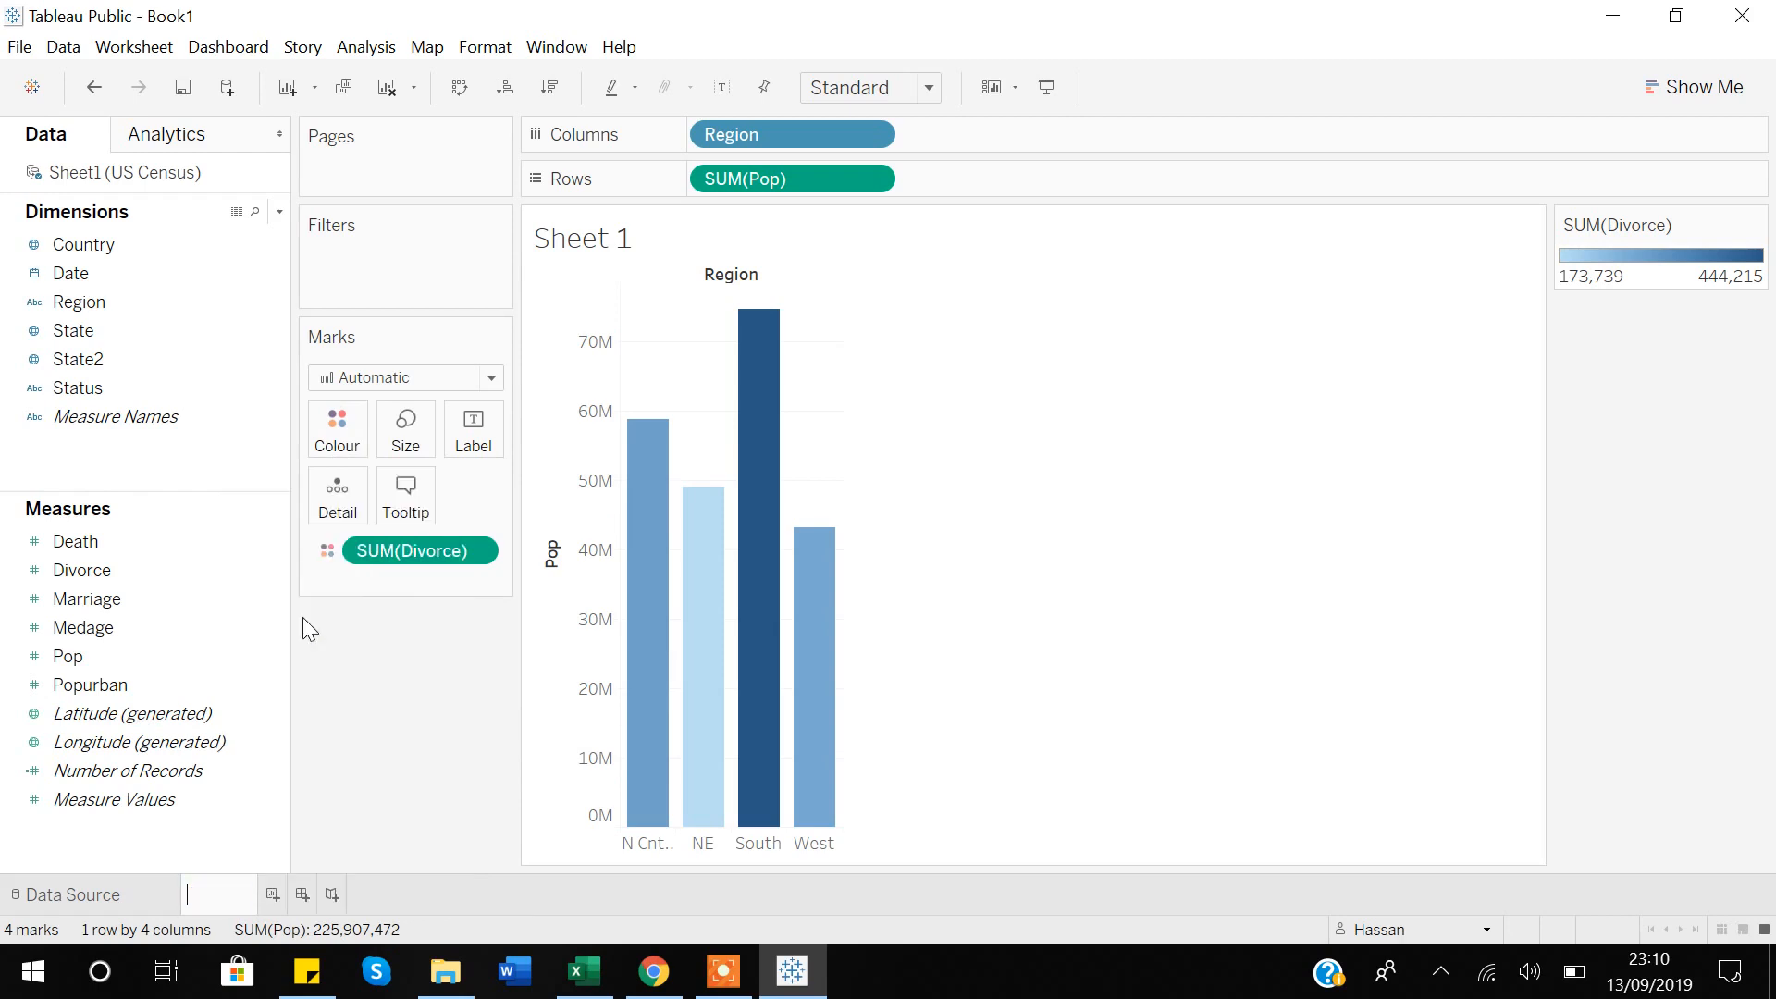
{"action": "type", "text": "Bar"}
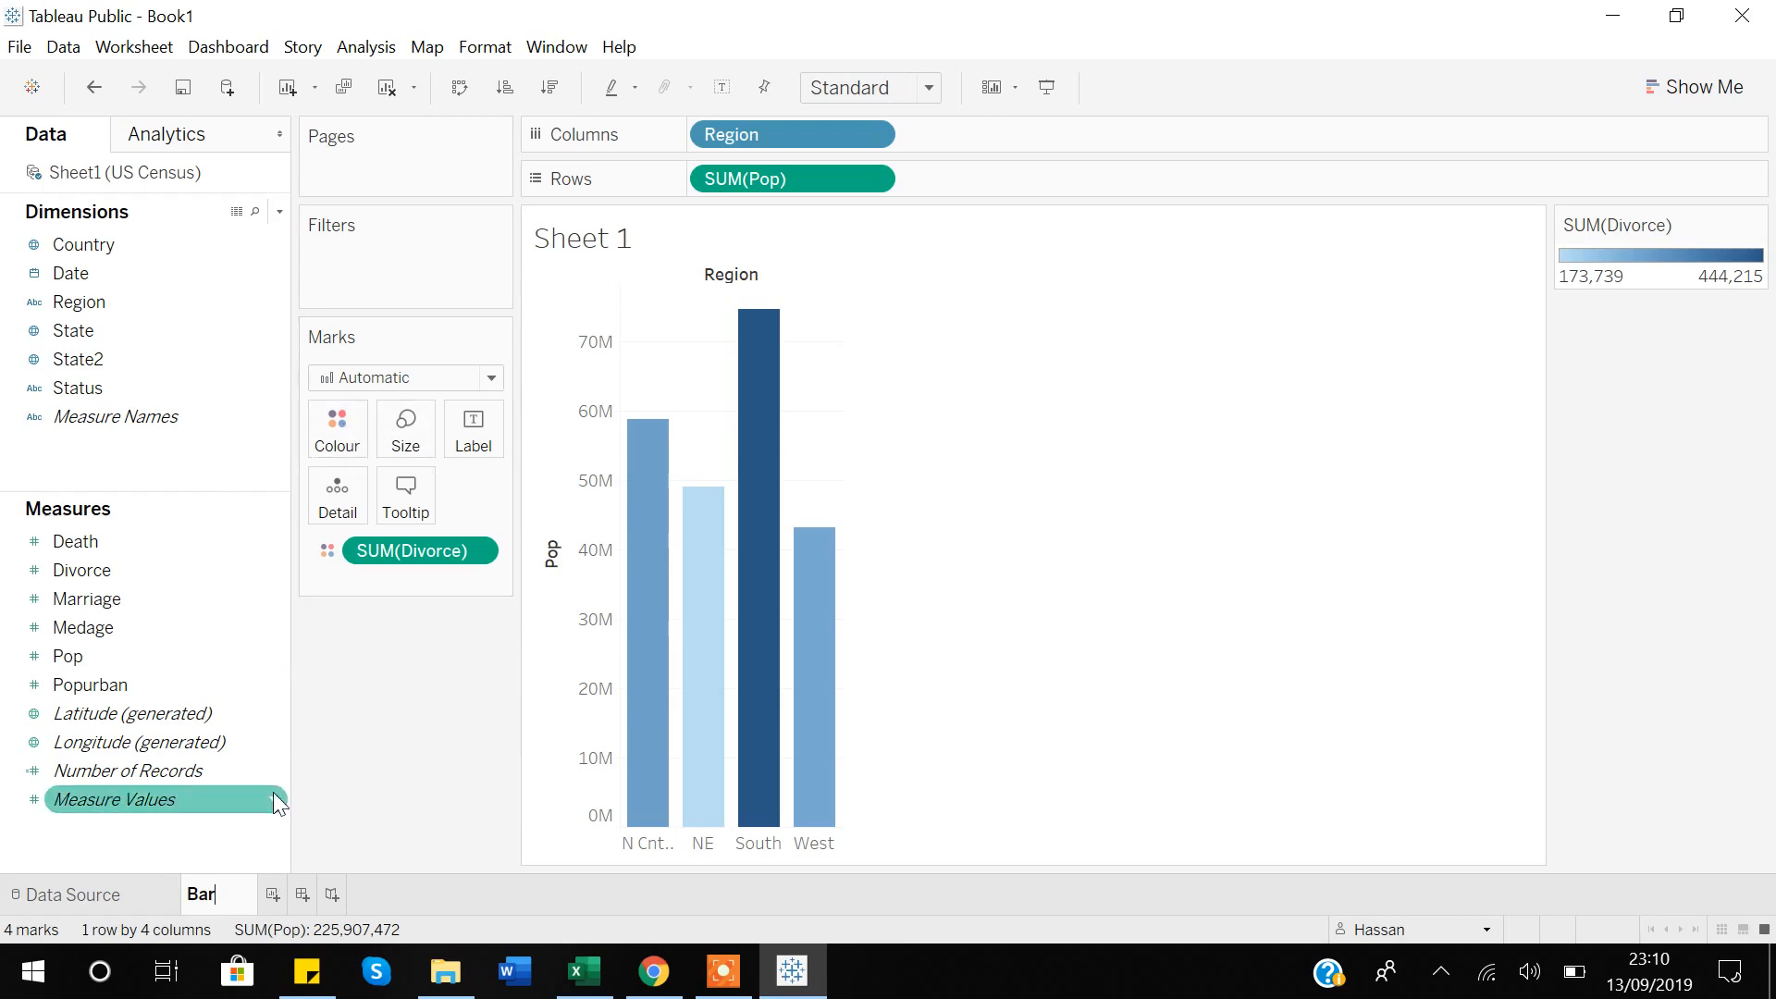
Build a symbol map on a new worksheet from Country and State, with the marks sized by Pop
{"action": "left_click", "coordinate": [273, 897]}
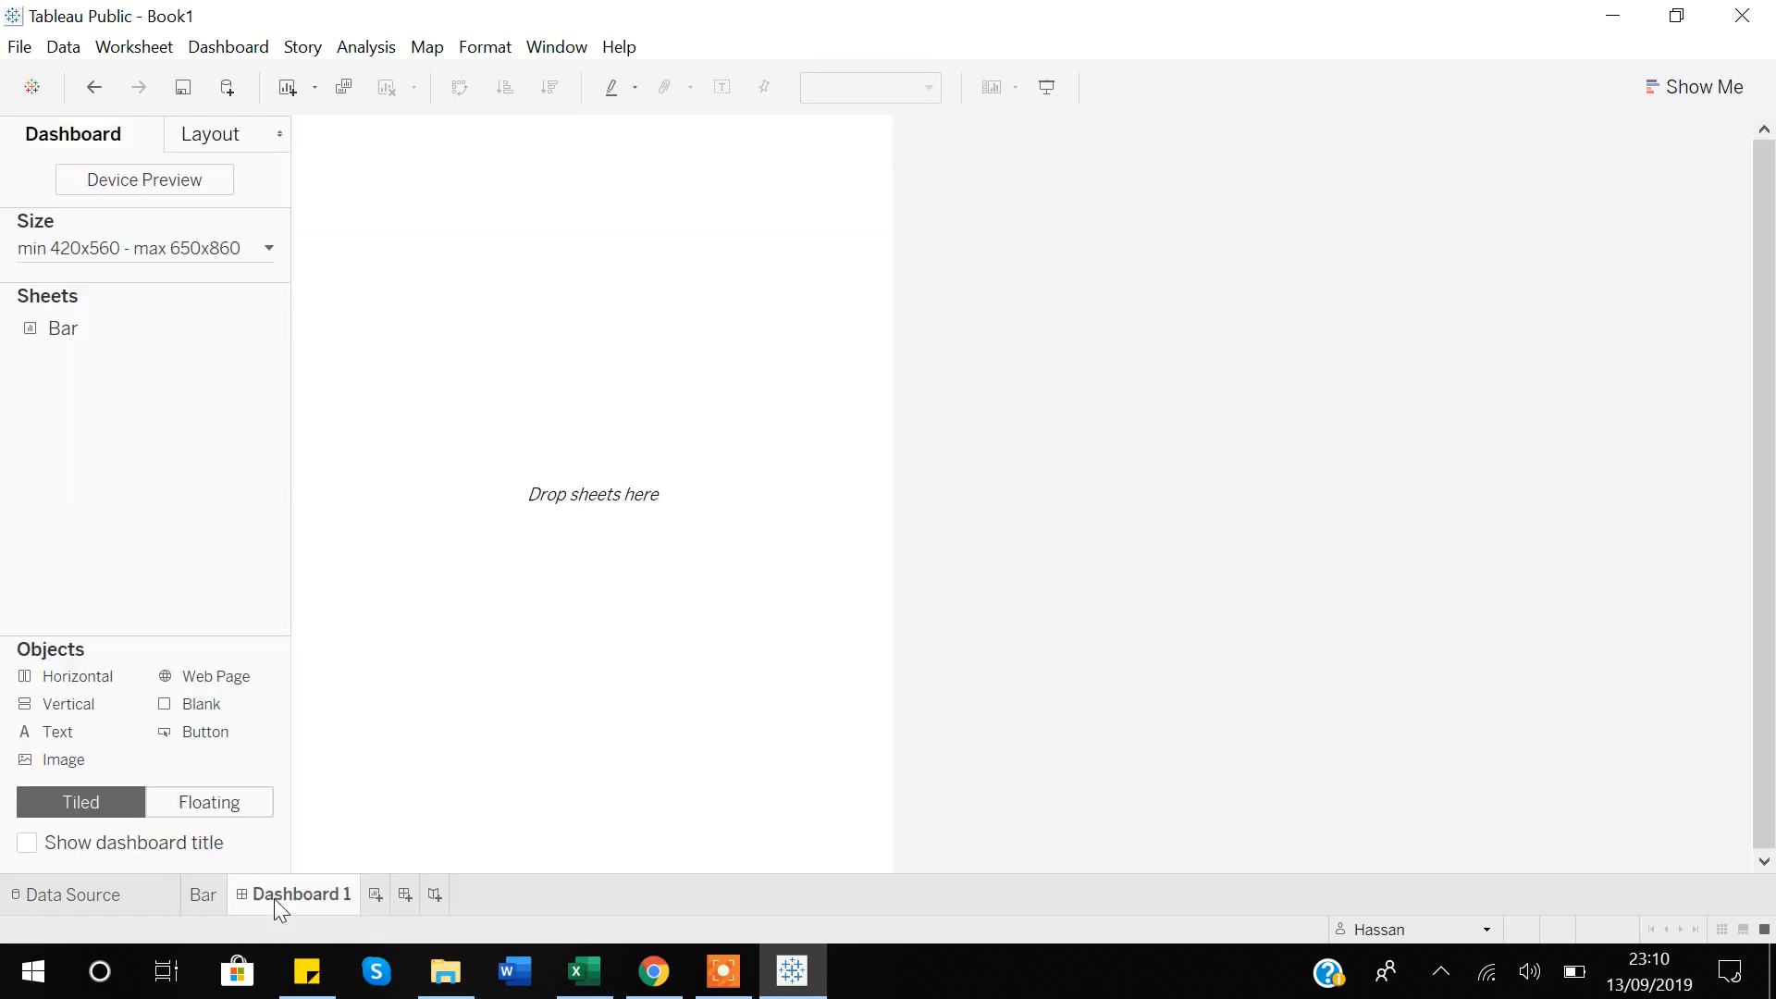
{"action": "left_click", "coordinate": [375, 895]}
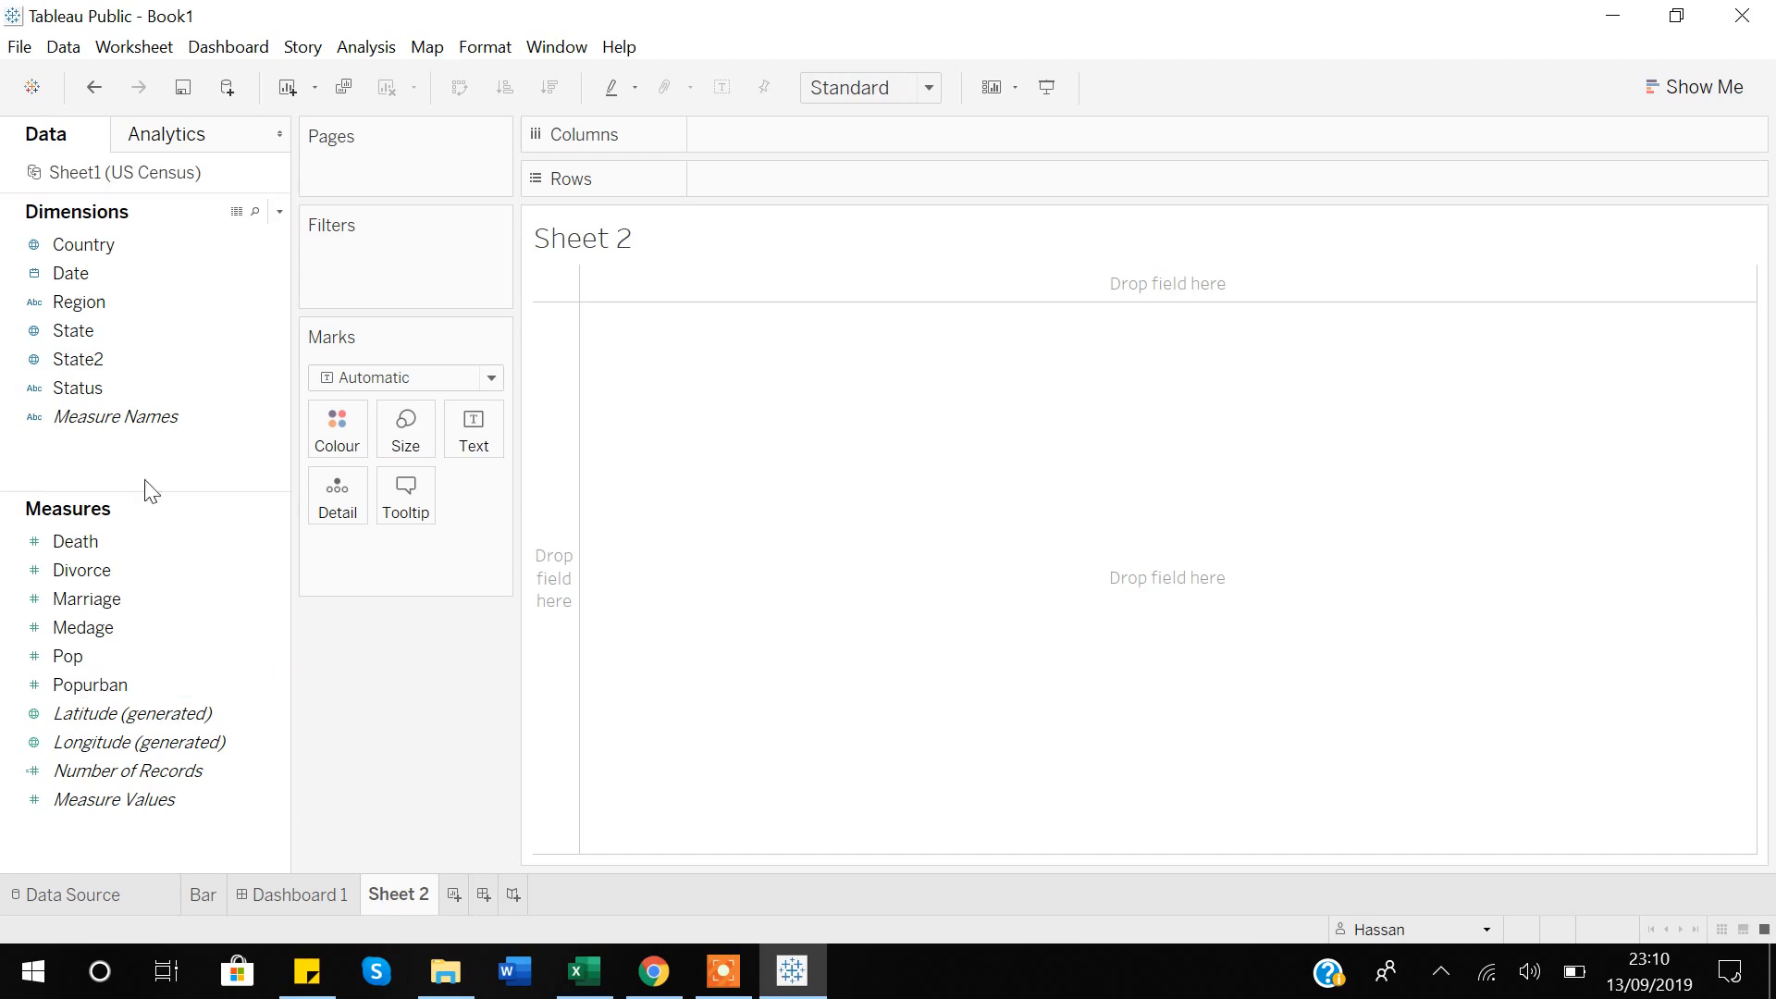
{"action": "left_click", "coordinate": [65, 330]}
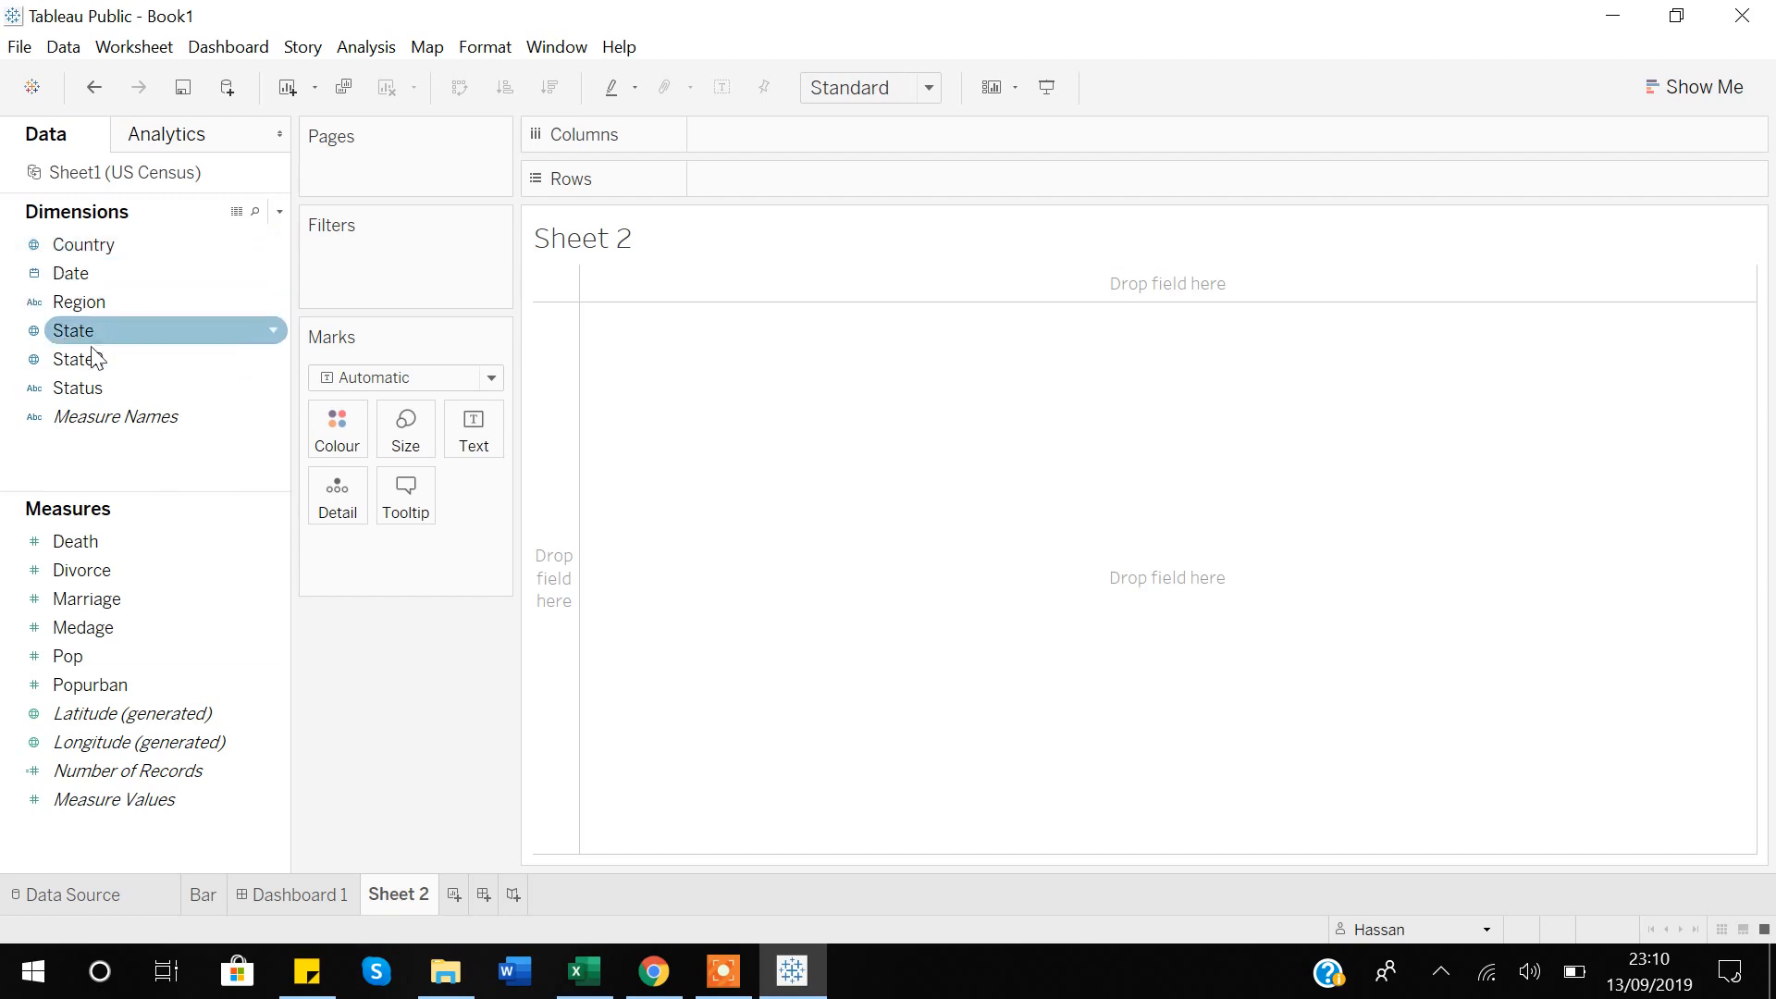
{"action": "left_click", "coordinate": [79, 248]}
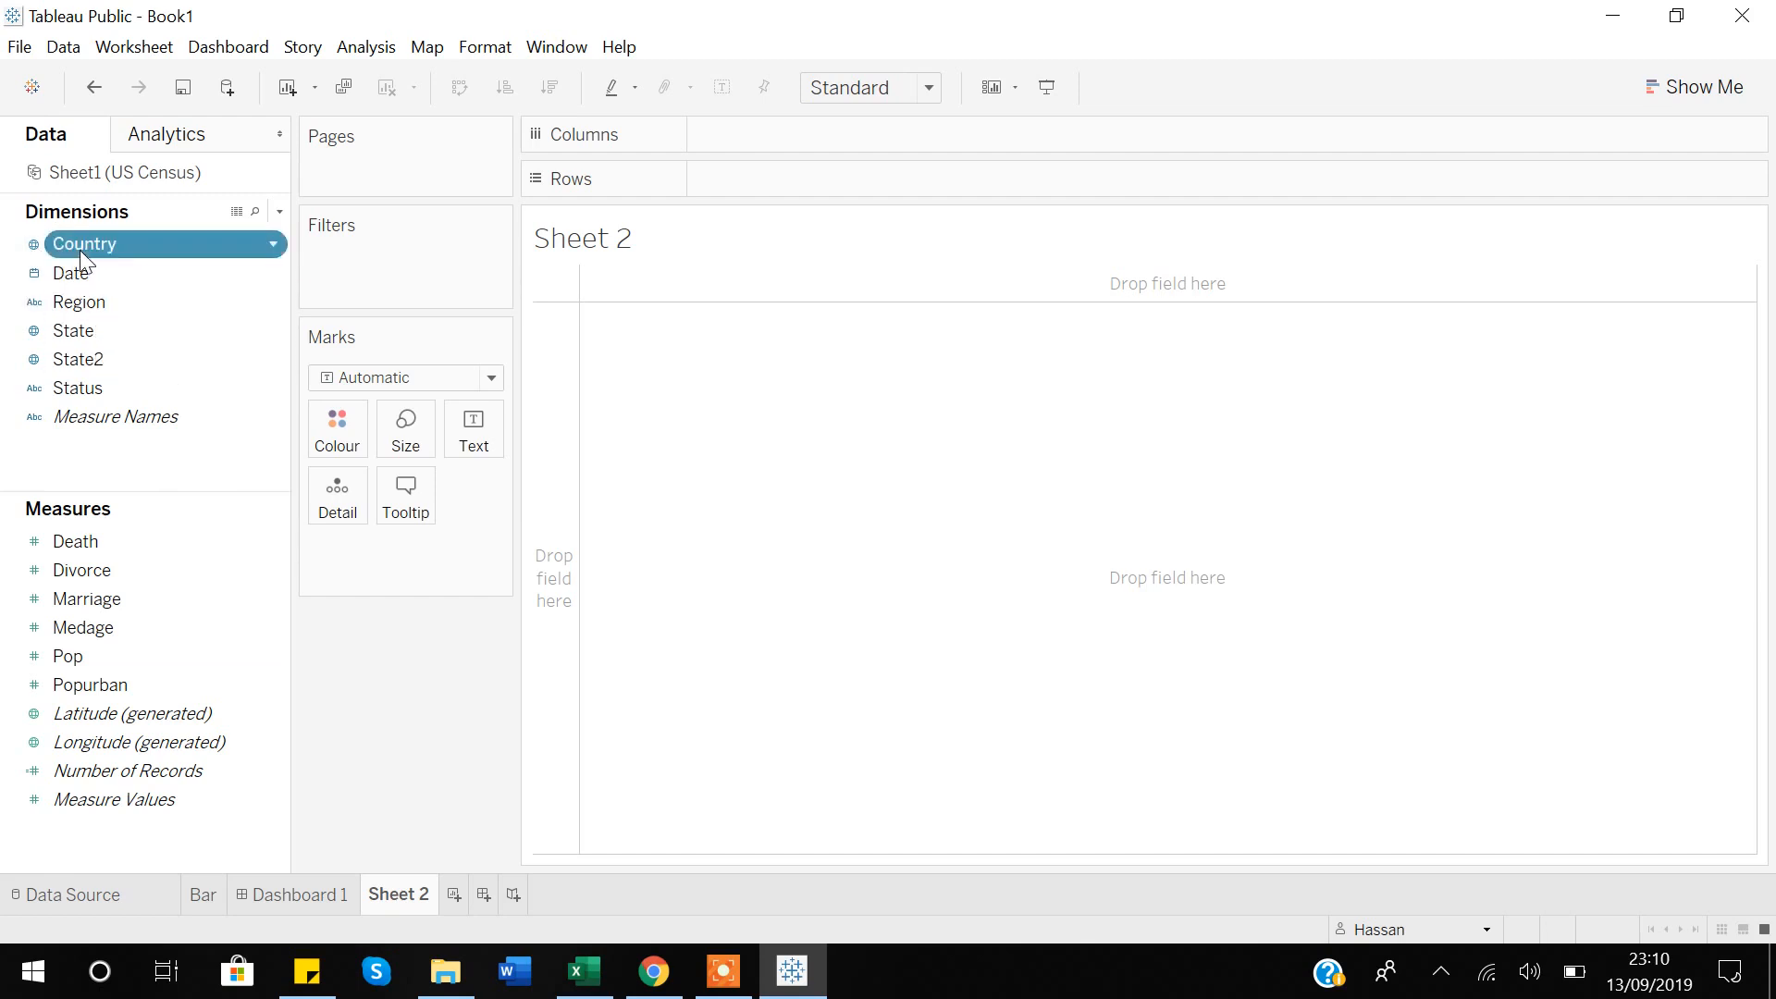
{"action": "left_click", "coordinate": [80, 249]}
{"action": "left_click", "coordinate": [13, 255]}
{"action": "double_click", "coordinate": [74, 247]}
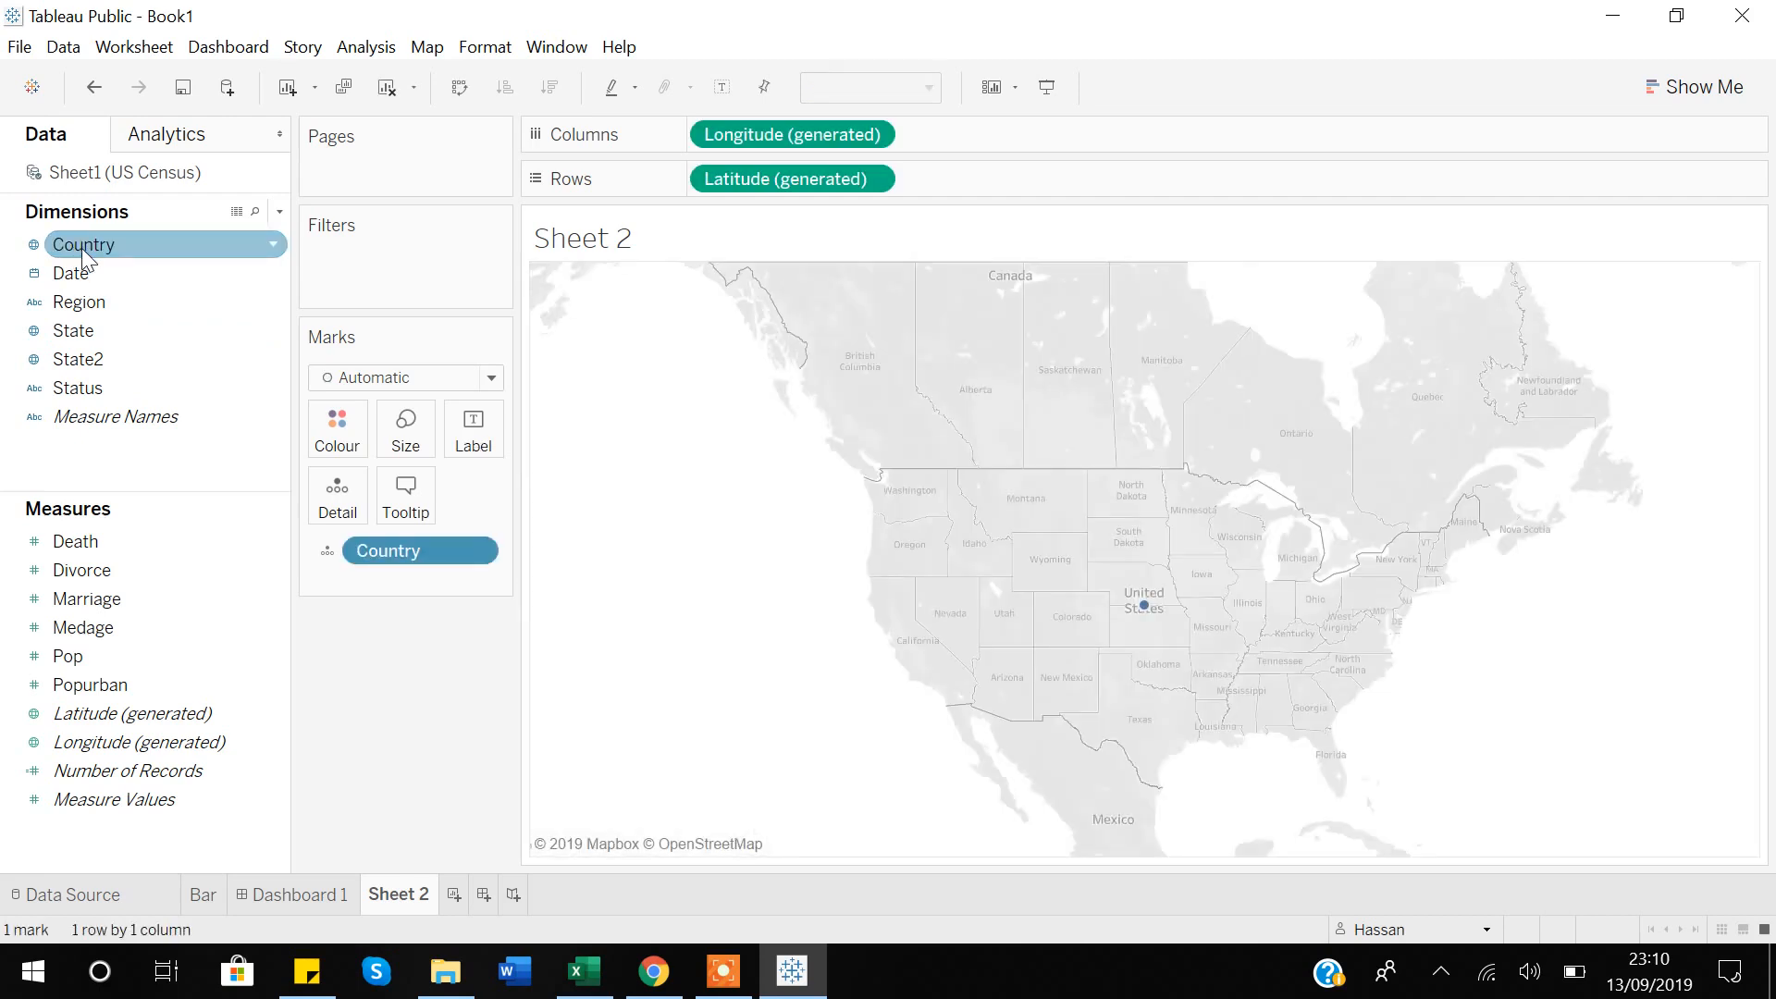
{"action": "double_click", "coordinate": [80, 332]}
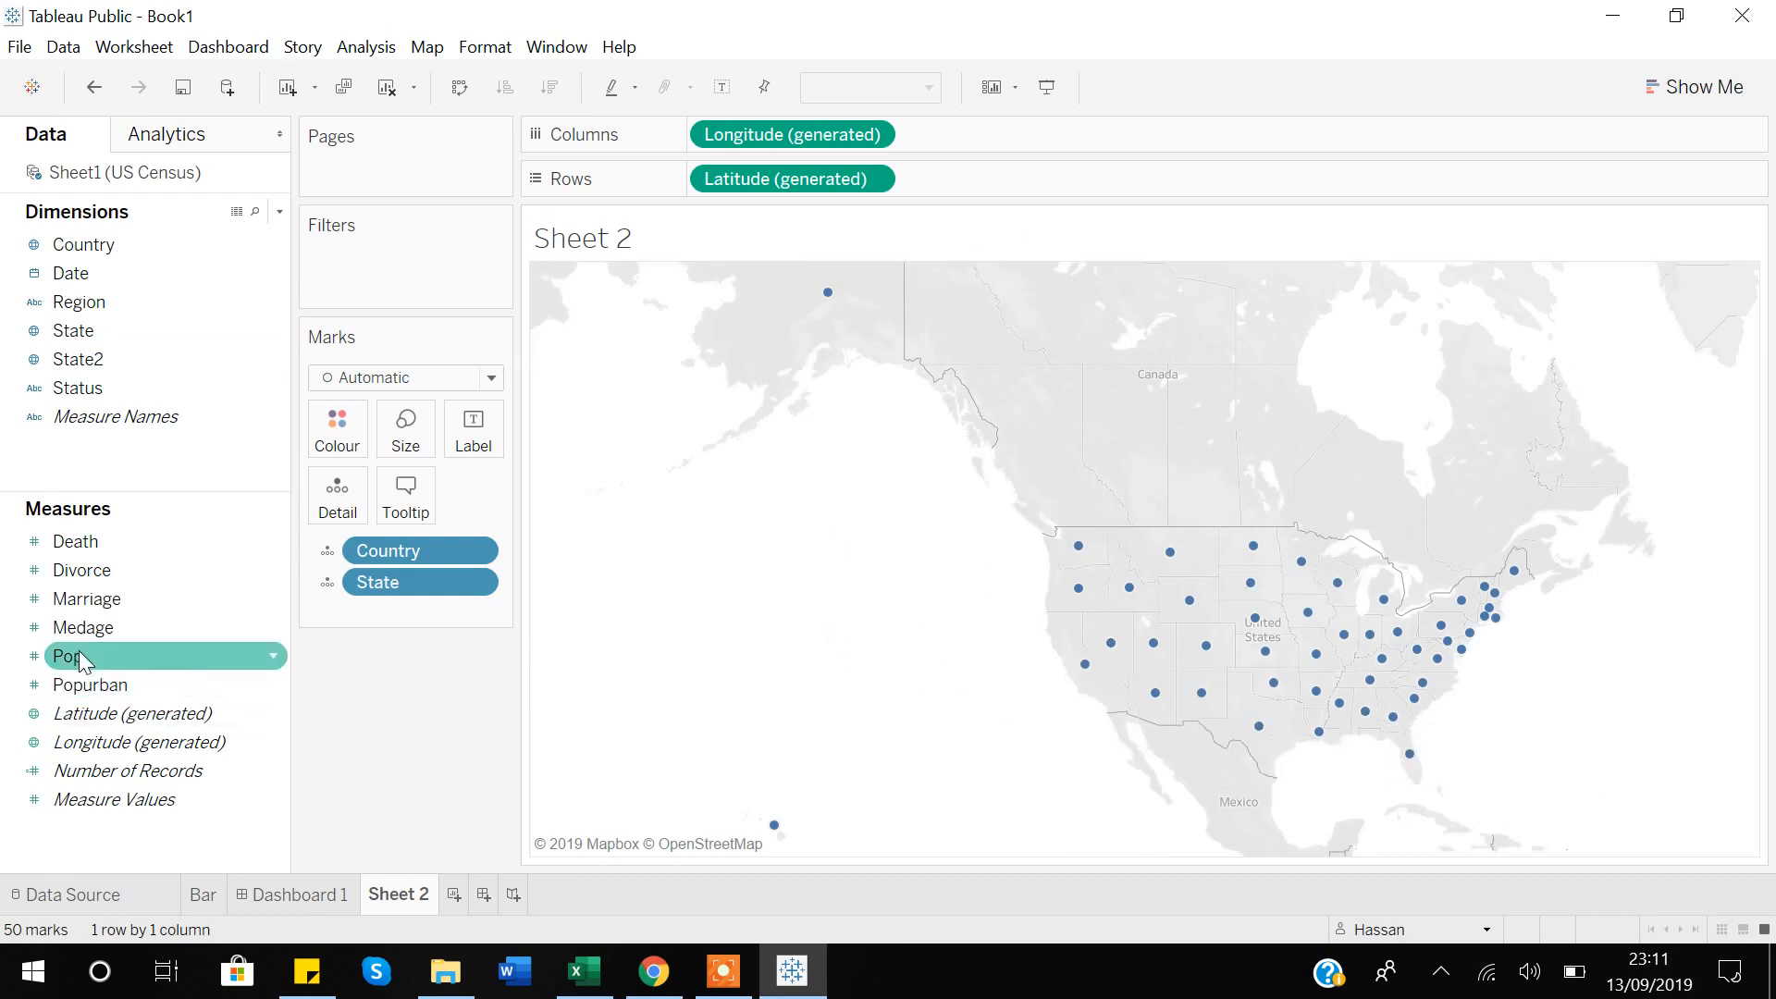
{"action": "left_click_drag", "start_coordinate": [81, 659], "coordinate": [405, 435]}
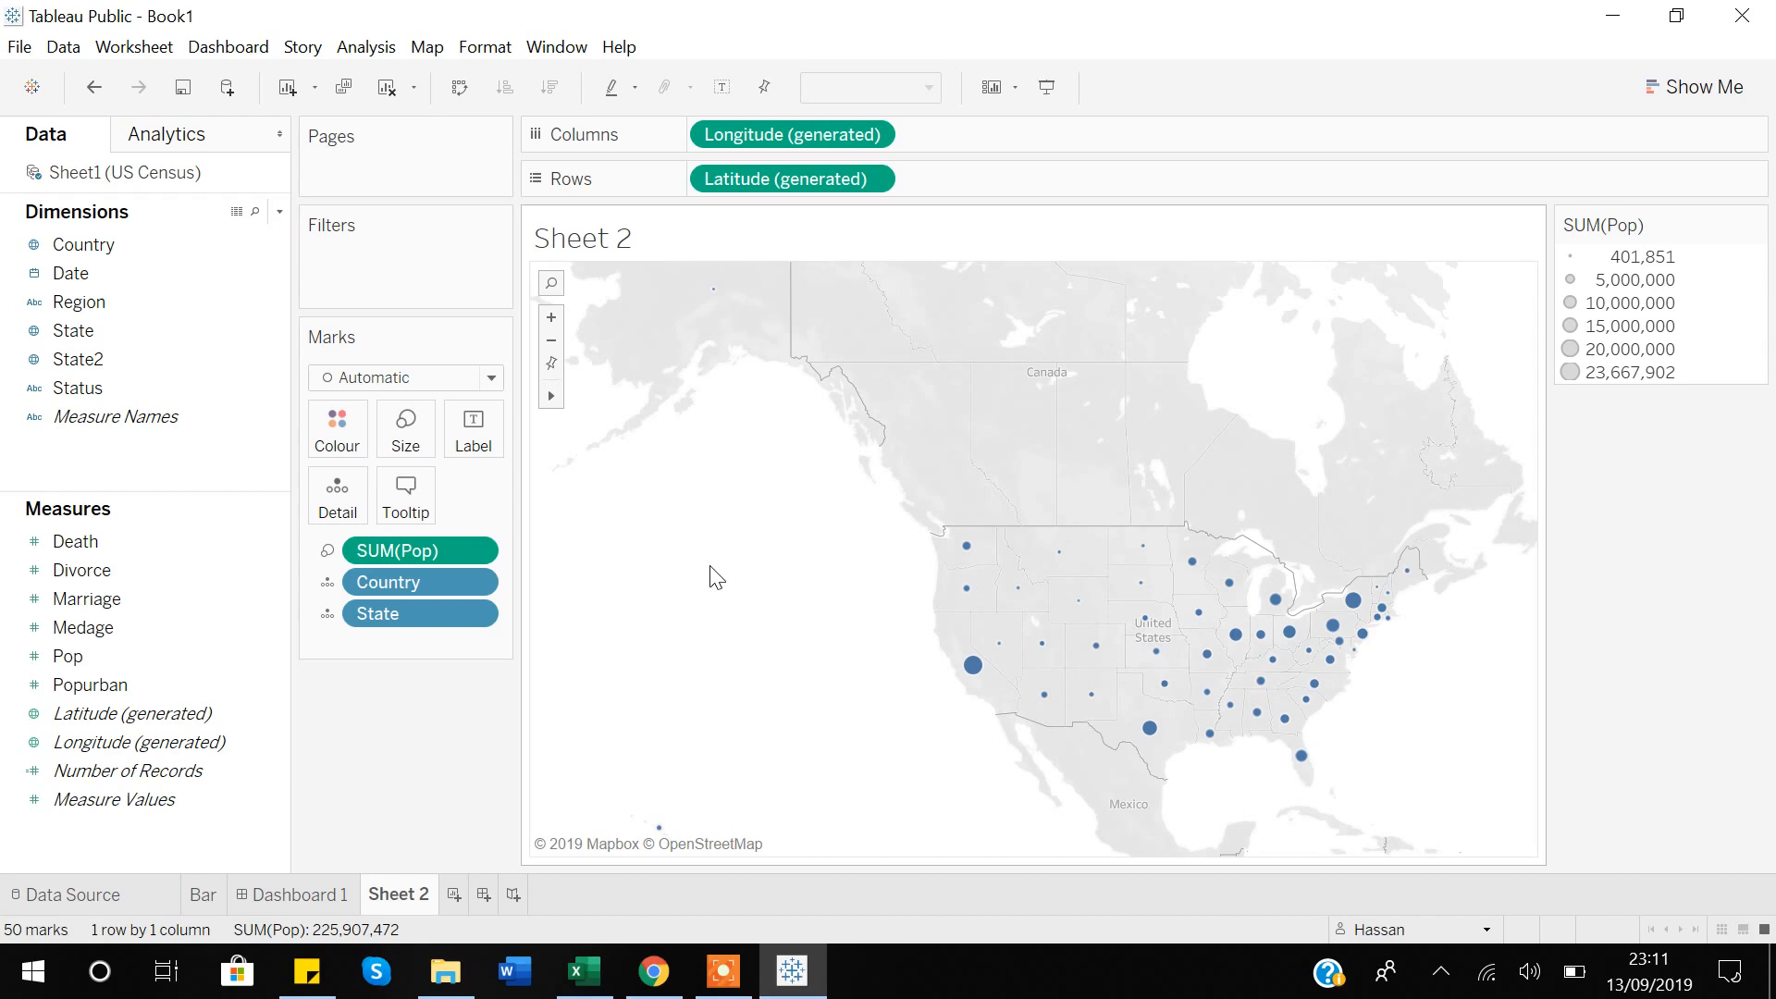
Colour the map's state marks by Status and check the largest marks against the legend
{"action": "left_click", "coordinate": [88, 390]}
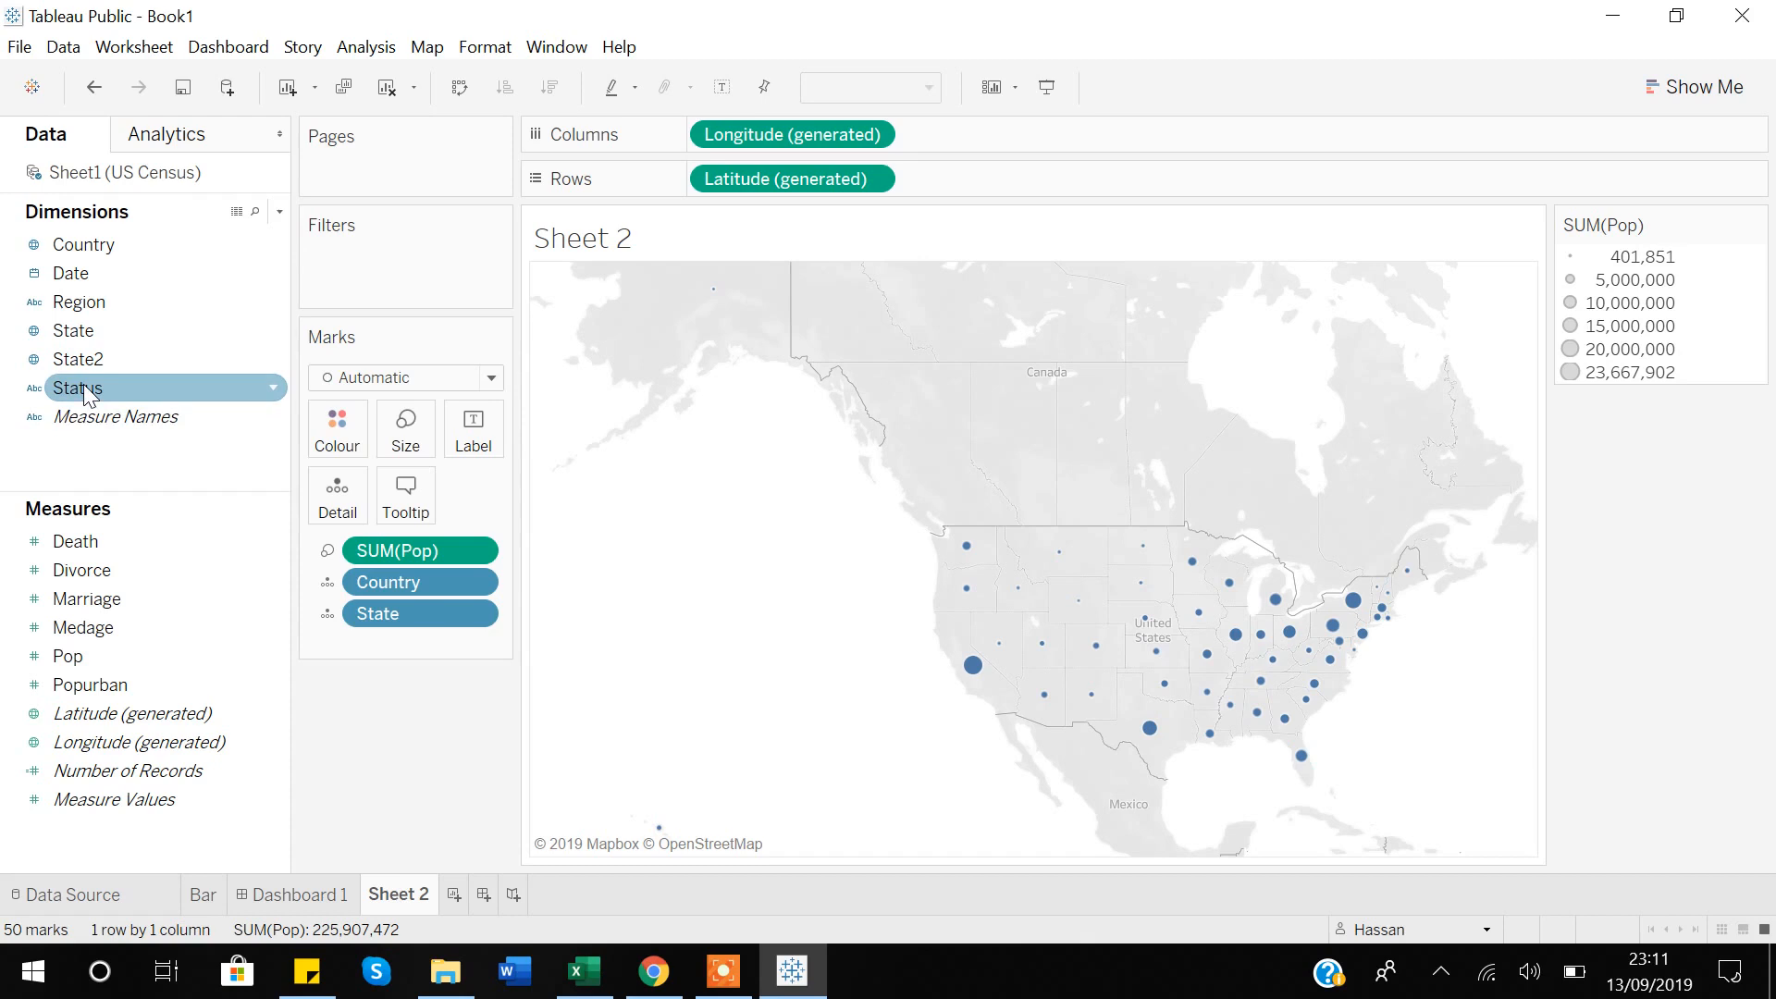
{"action": "left_click_drag", "start_coordinate": [294, 441], "coordinate": [350, 441]}
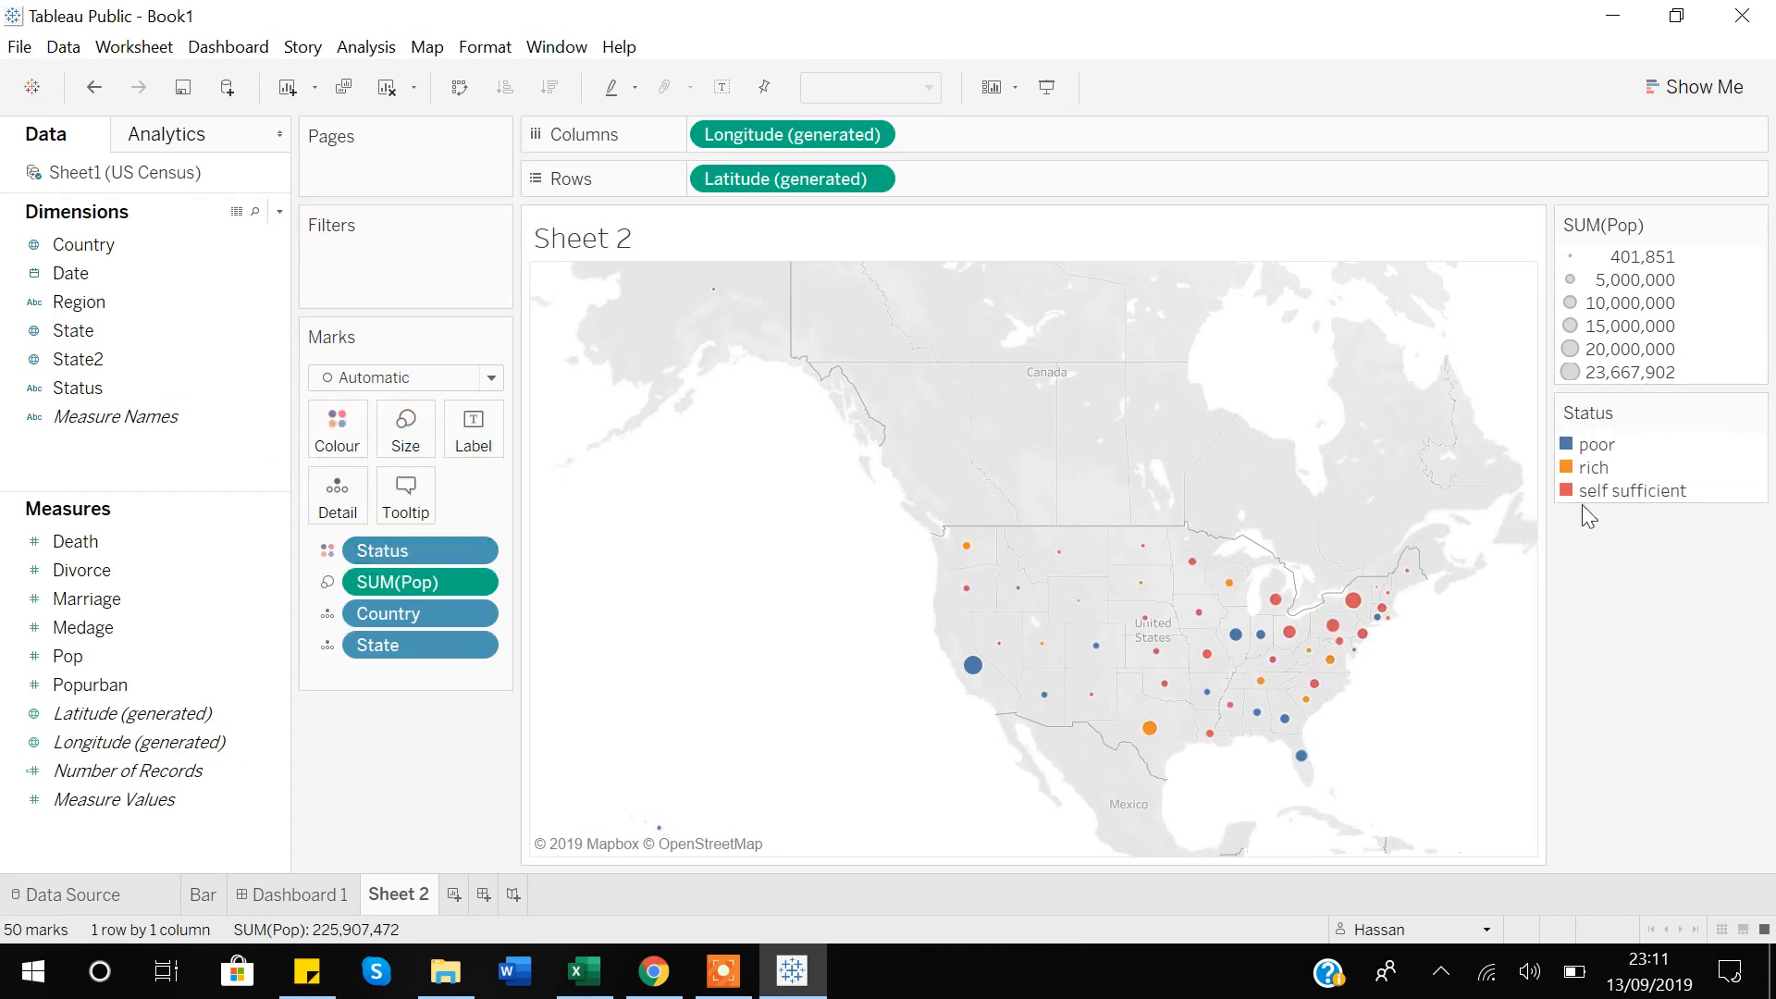
{"action": "mouse_move", "coordinate": [971, 684]}
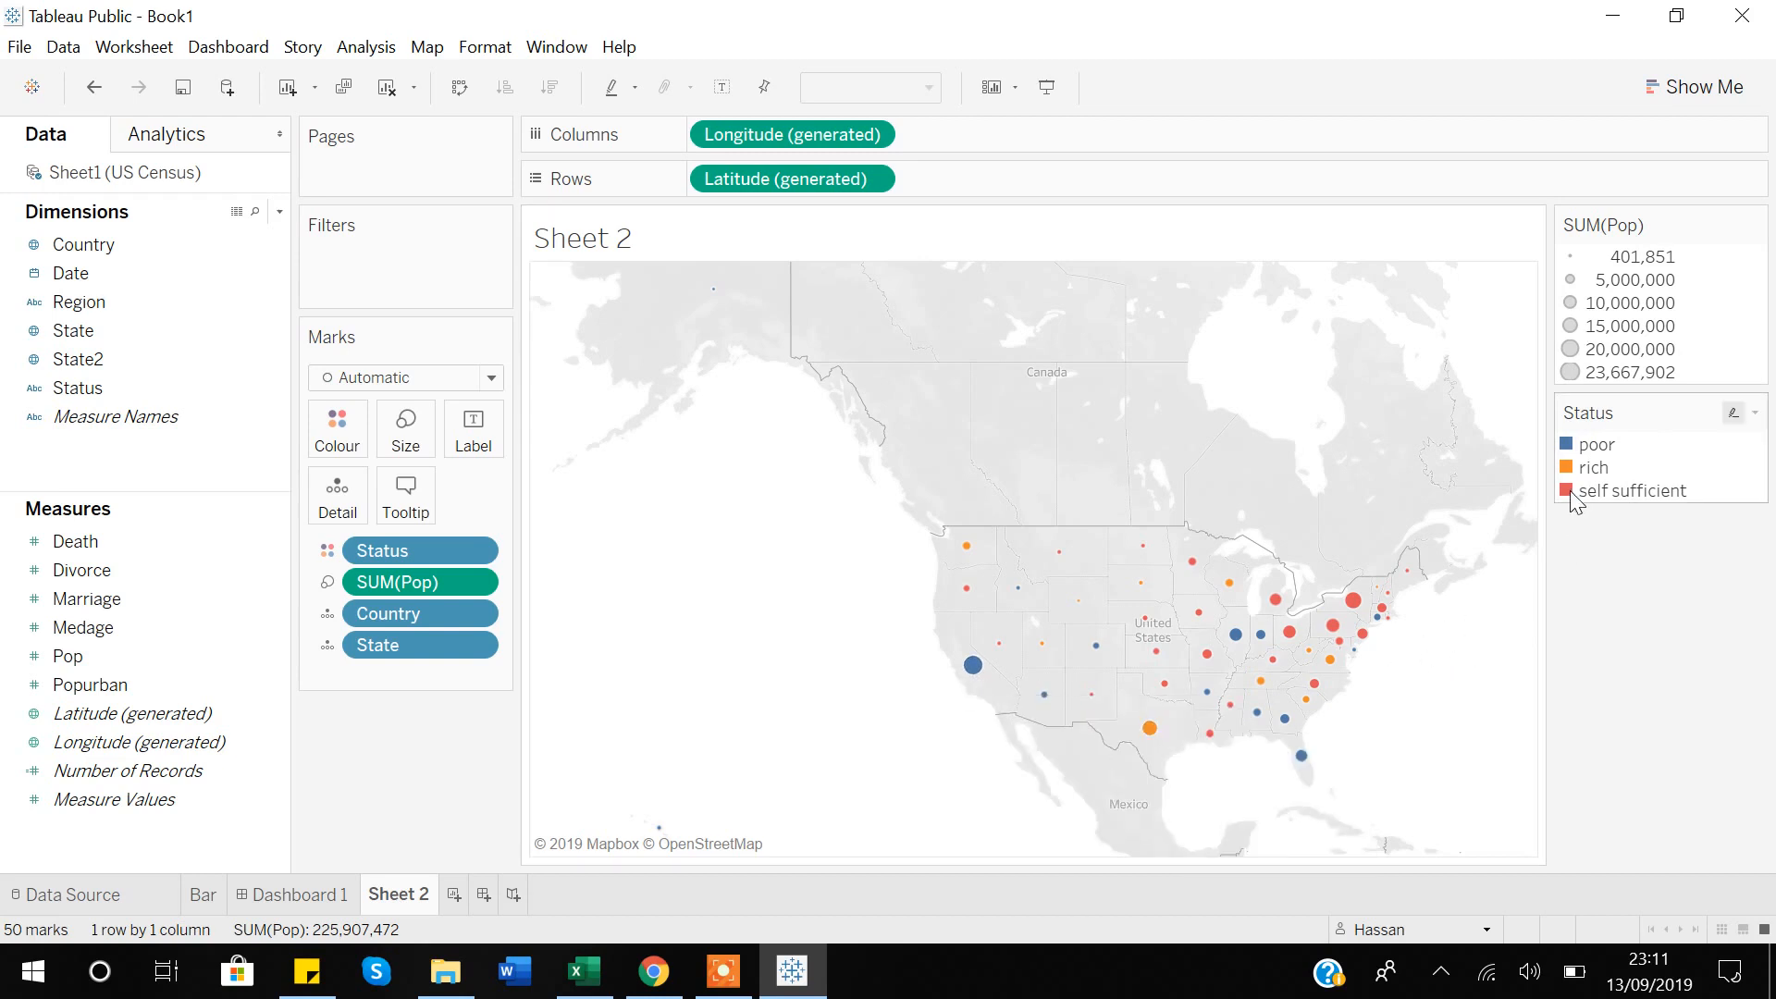
{"action": "mouse_move", "coordinate": [1353, 617]}
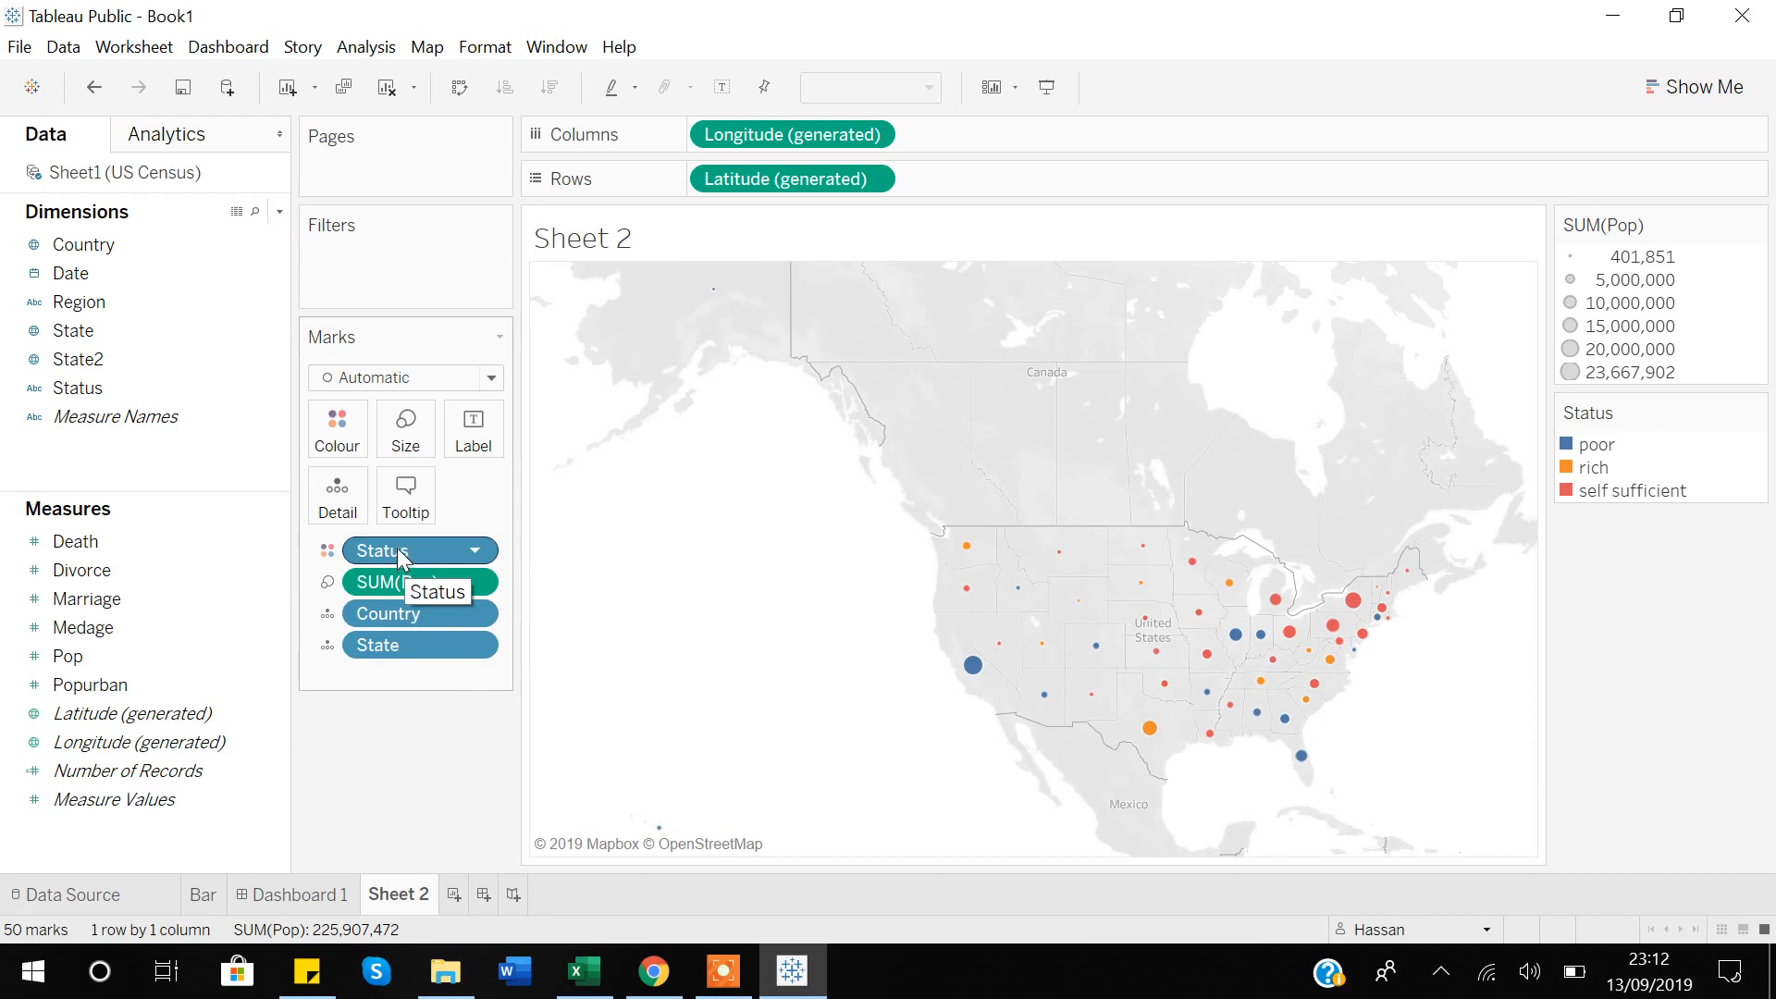
Replace Status with the summed Death measure as the map marks' colour and rename the sheet as Map
{"action": "left_click_drag", "start_coordinate": [397, 549], "coordinate": [390, 790]}
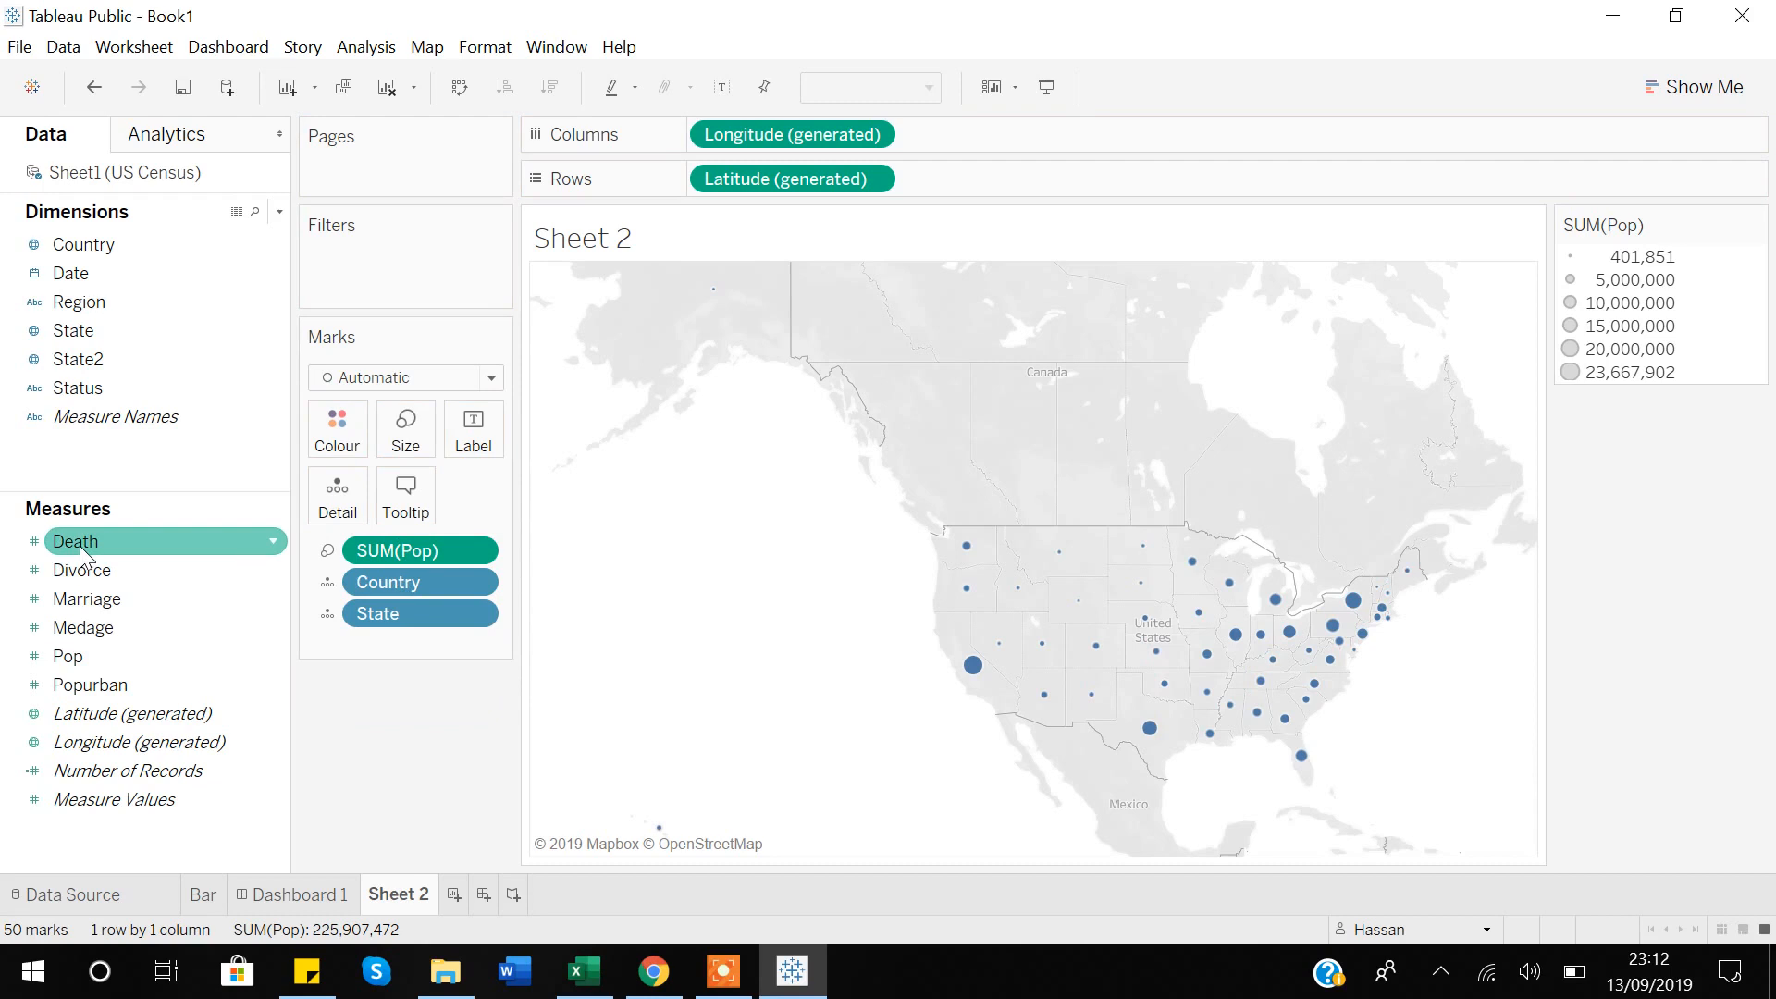
{"action": "left_click_drag", "start_coordinate": [80, 547], "coordinate": [340, 444]}
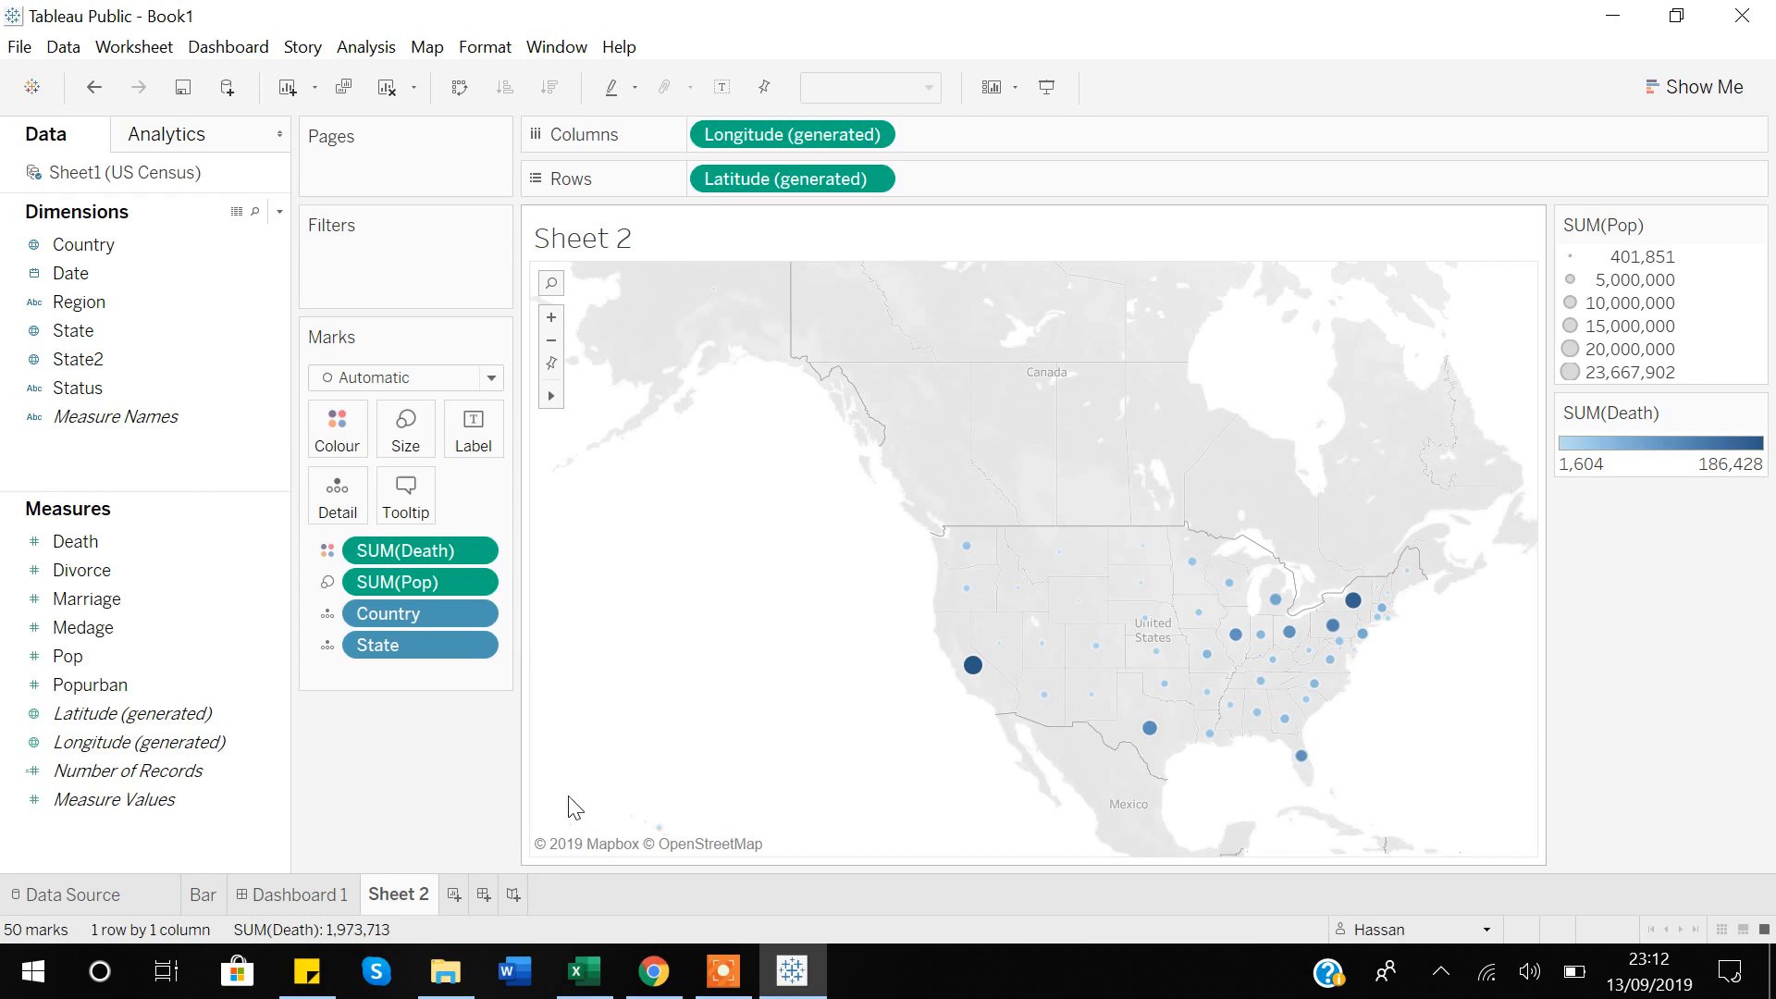
{"action": "right_click", "coordinate": [392, 894]}
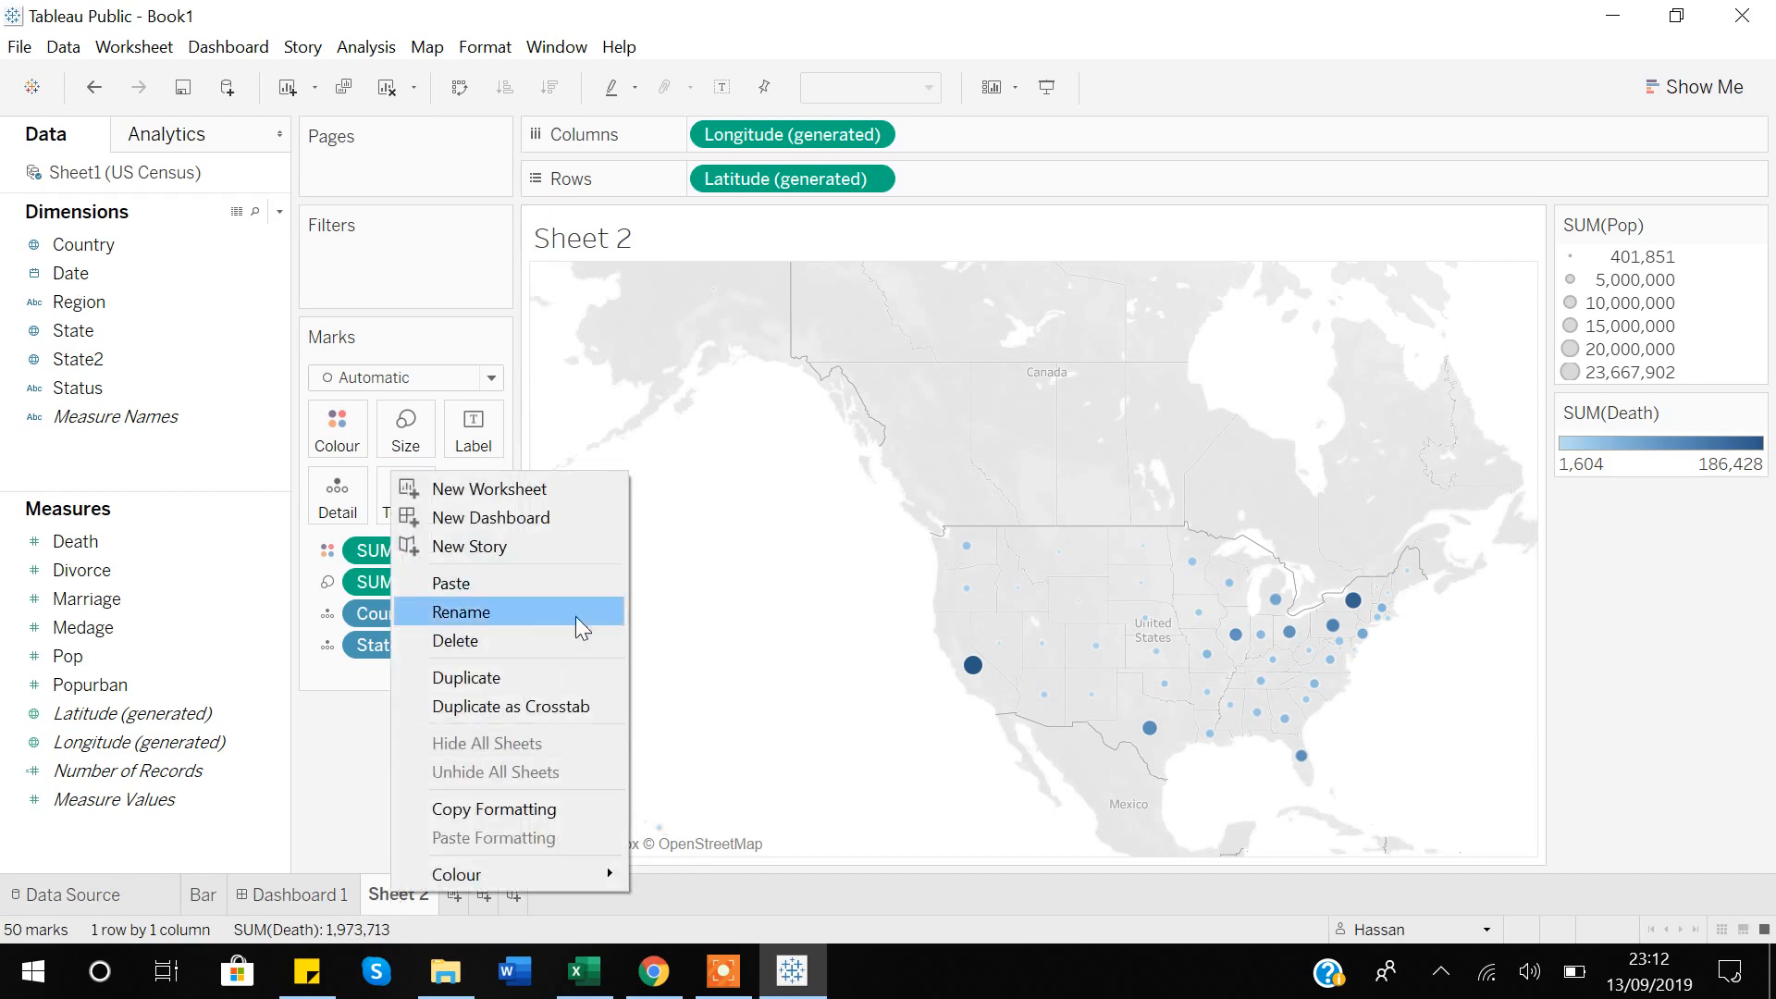
{"action": "left_click", "coordinate": [485, 613]}
{"action": "key", "text": "BackSpace"}
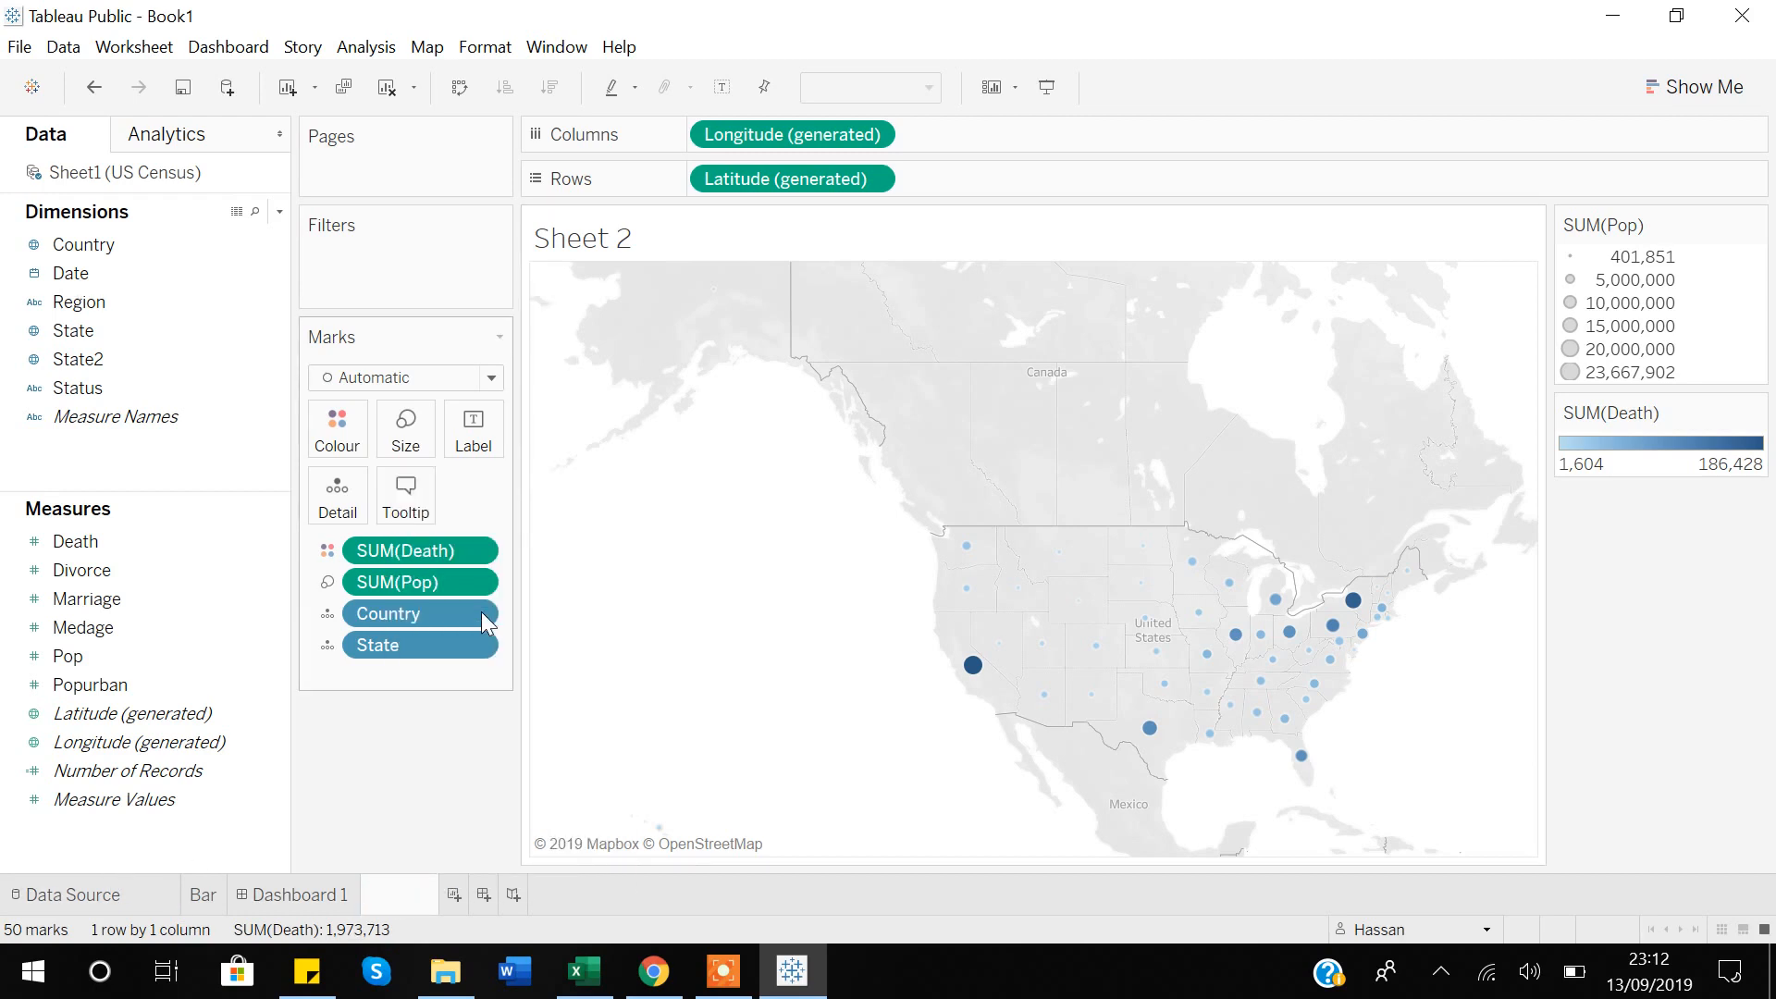
{"action": "type", "text": "Map"}
{"action": "key", "text": "Return"}
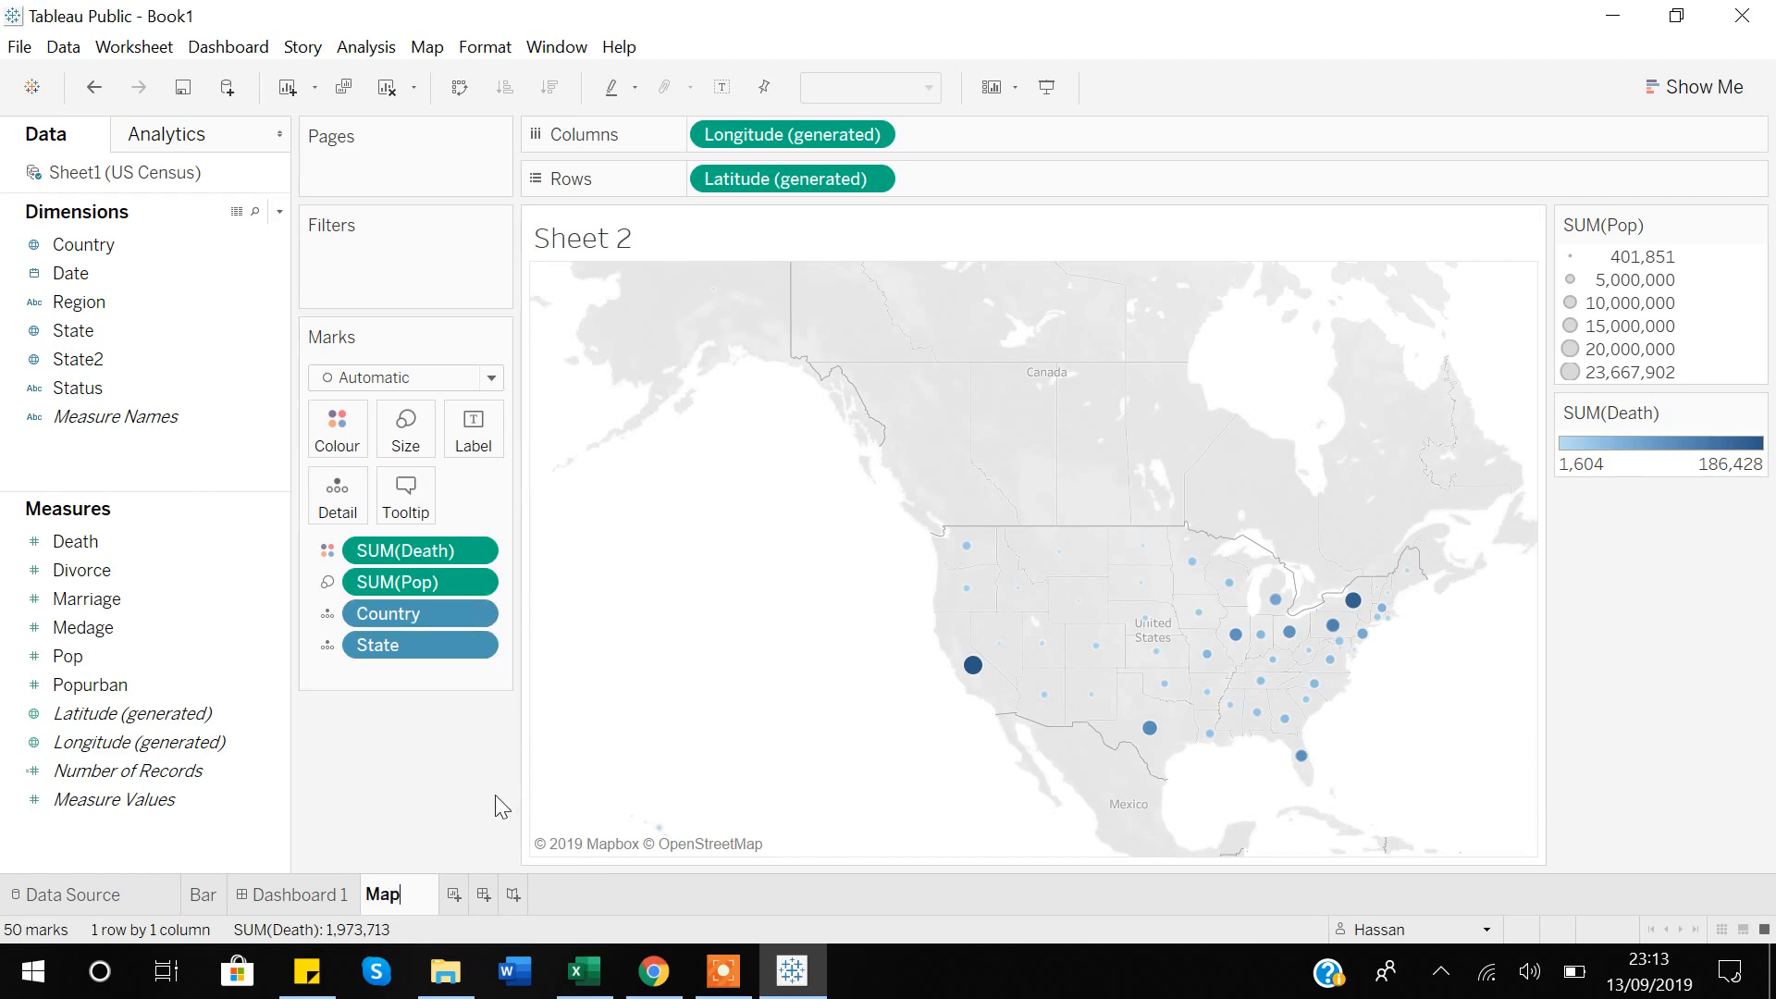
Add a new worksheet and tabulate the summed Pop measure by year of Date in columns
{"action": "left_click", "coordinate": [483, 894]}
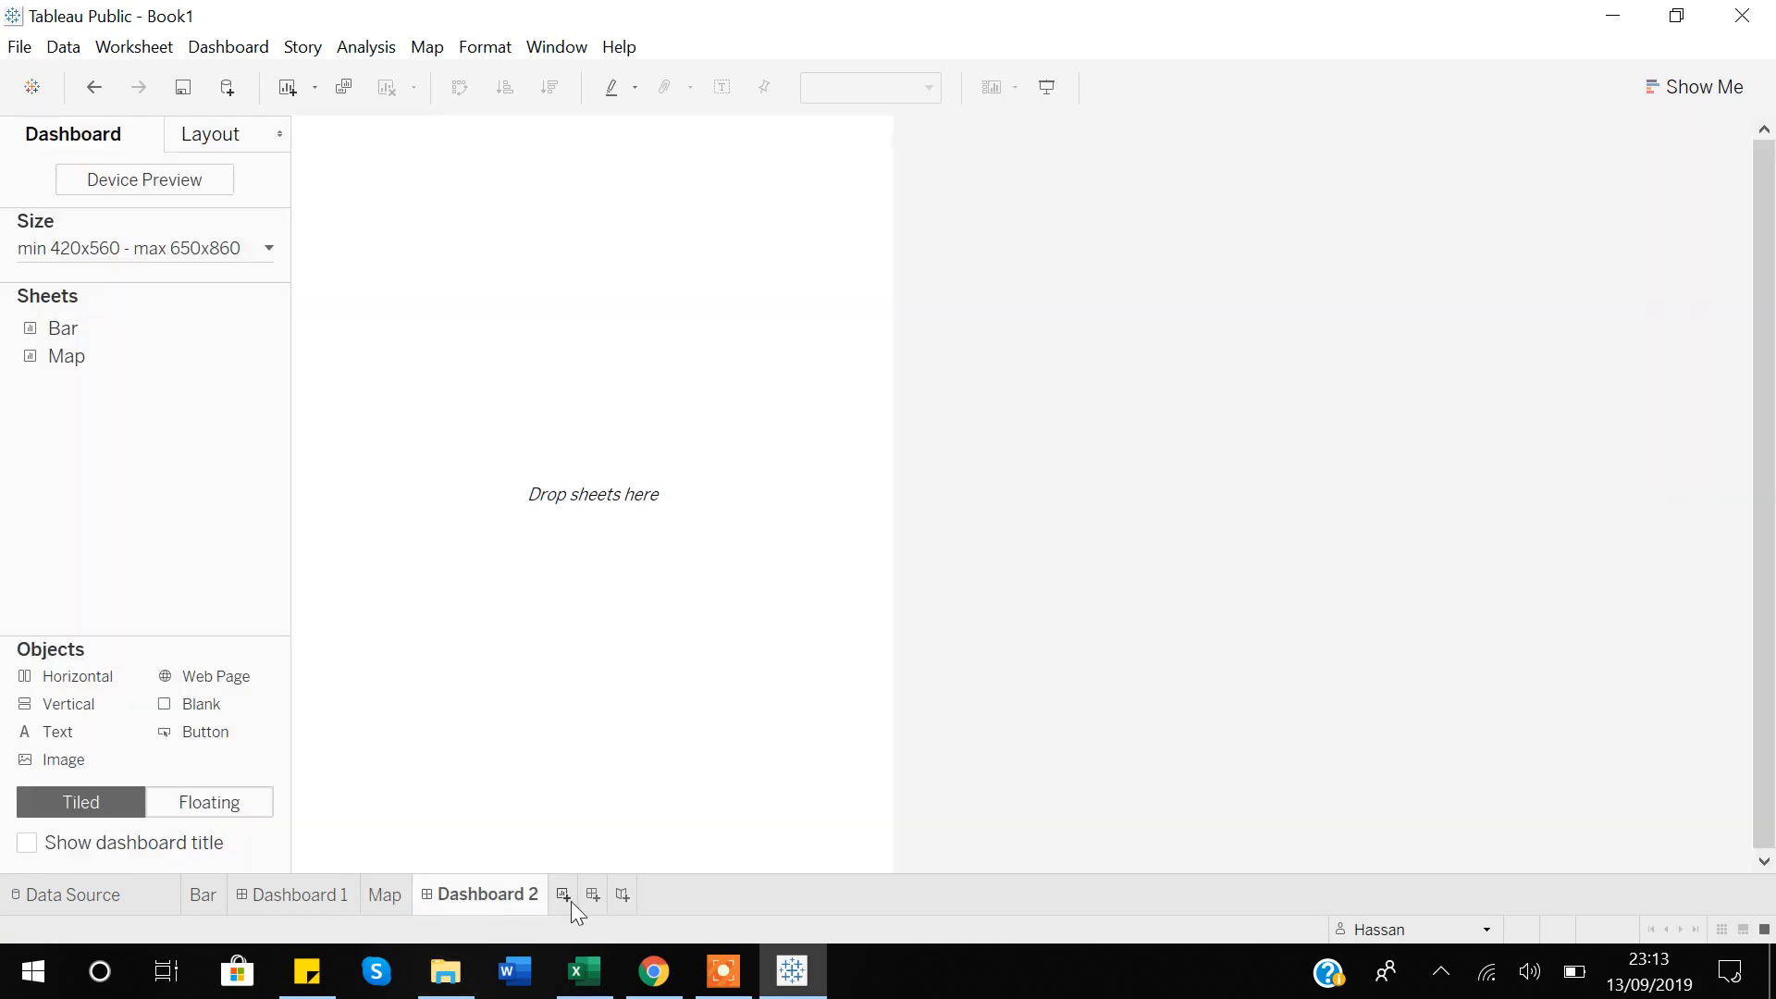
{"action": "left_click", "coordinate": [563, 895]}
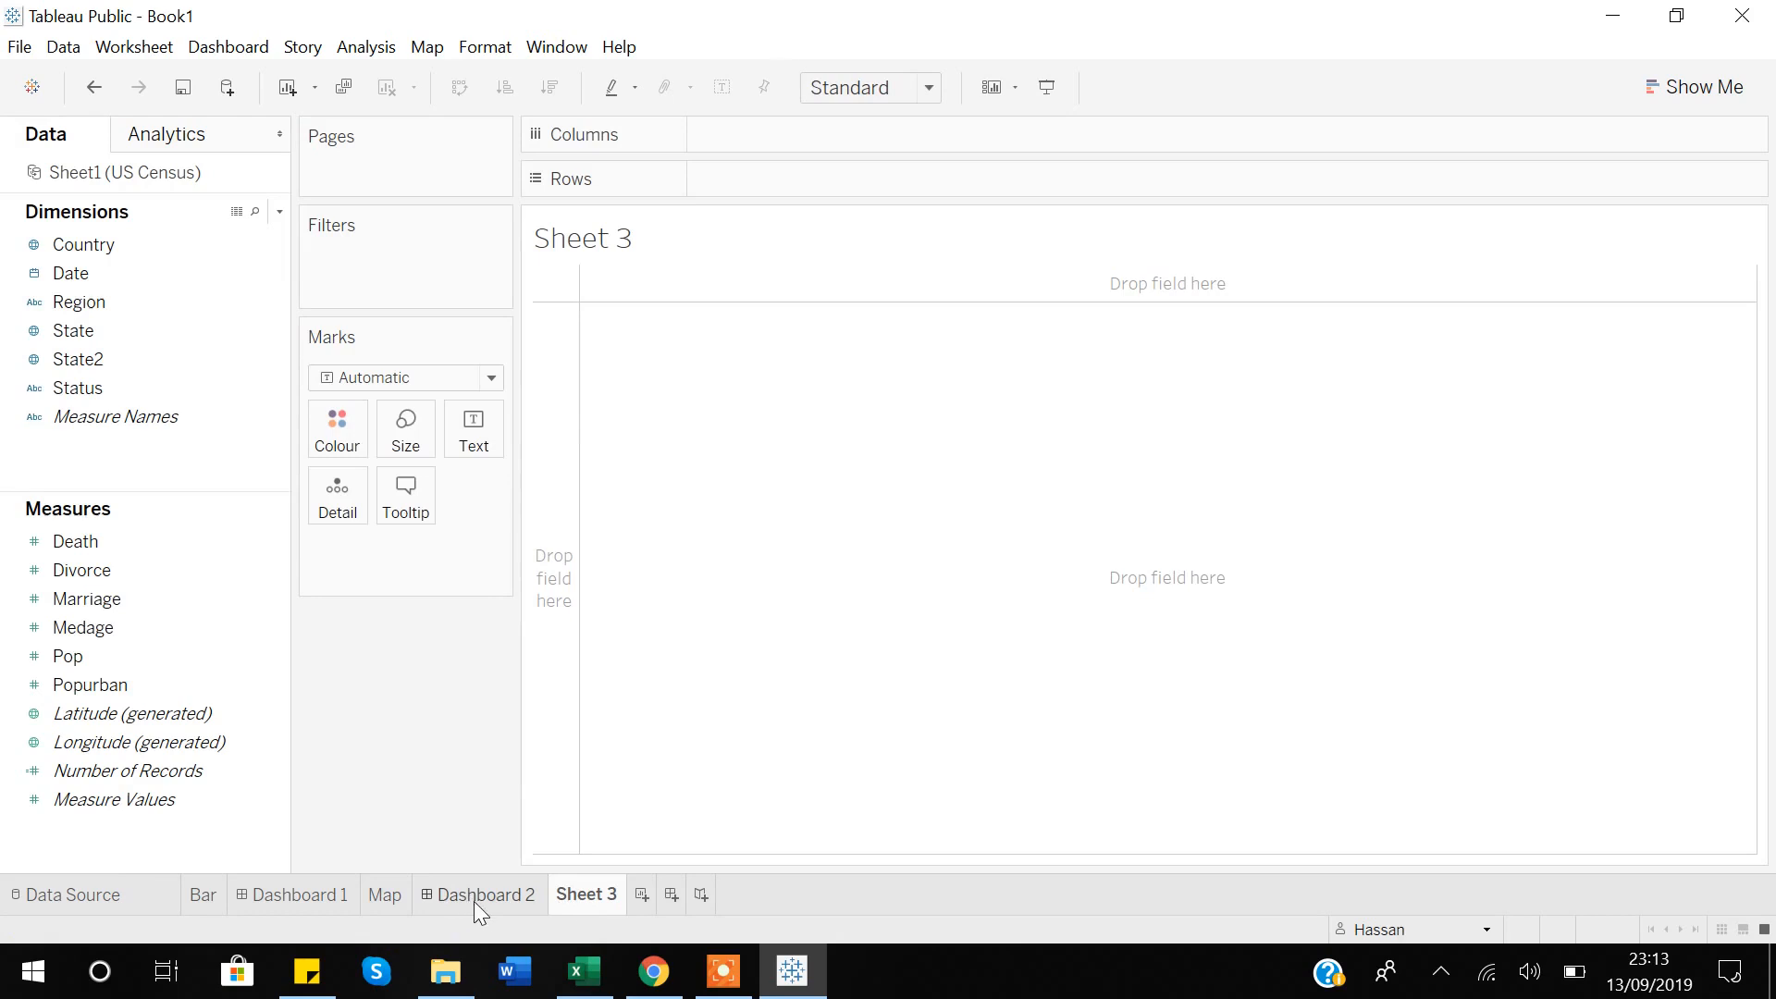
{"action": "mouse_move", "coordinate": [475, 897]}
{"action": "double_click", "coordinate": [81, 276]}
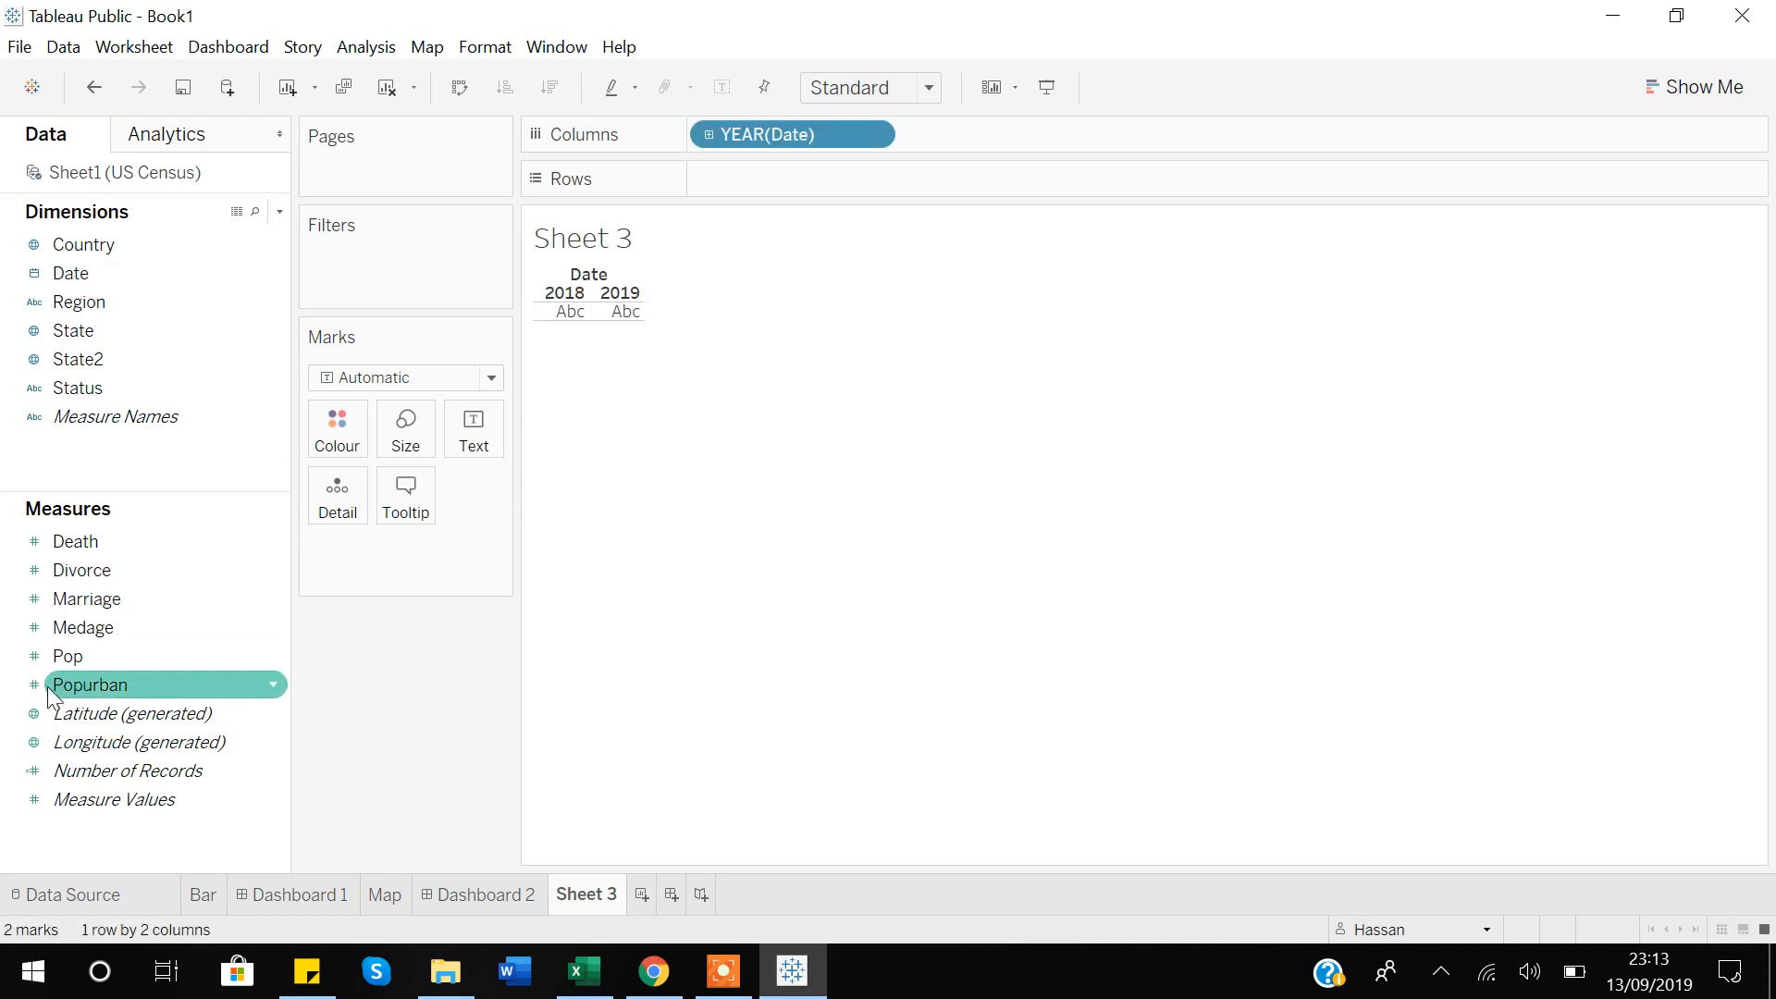
{"action": "left_click", "coordinate": [70, 662]}
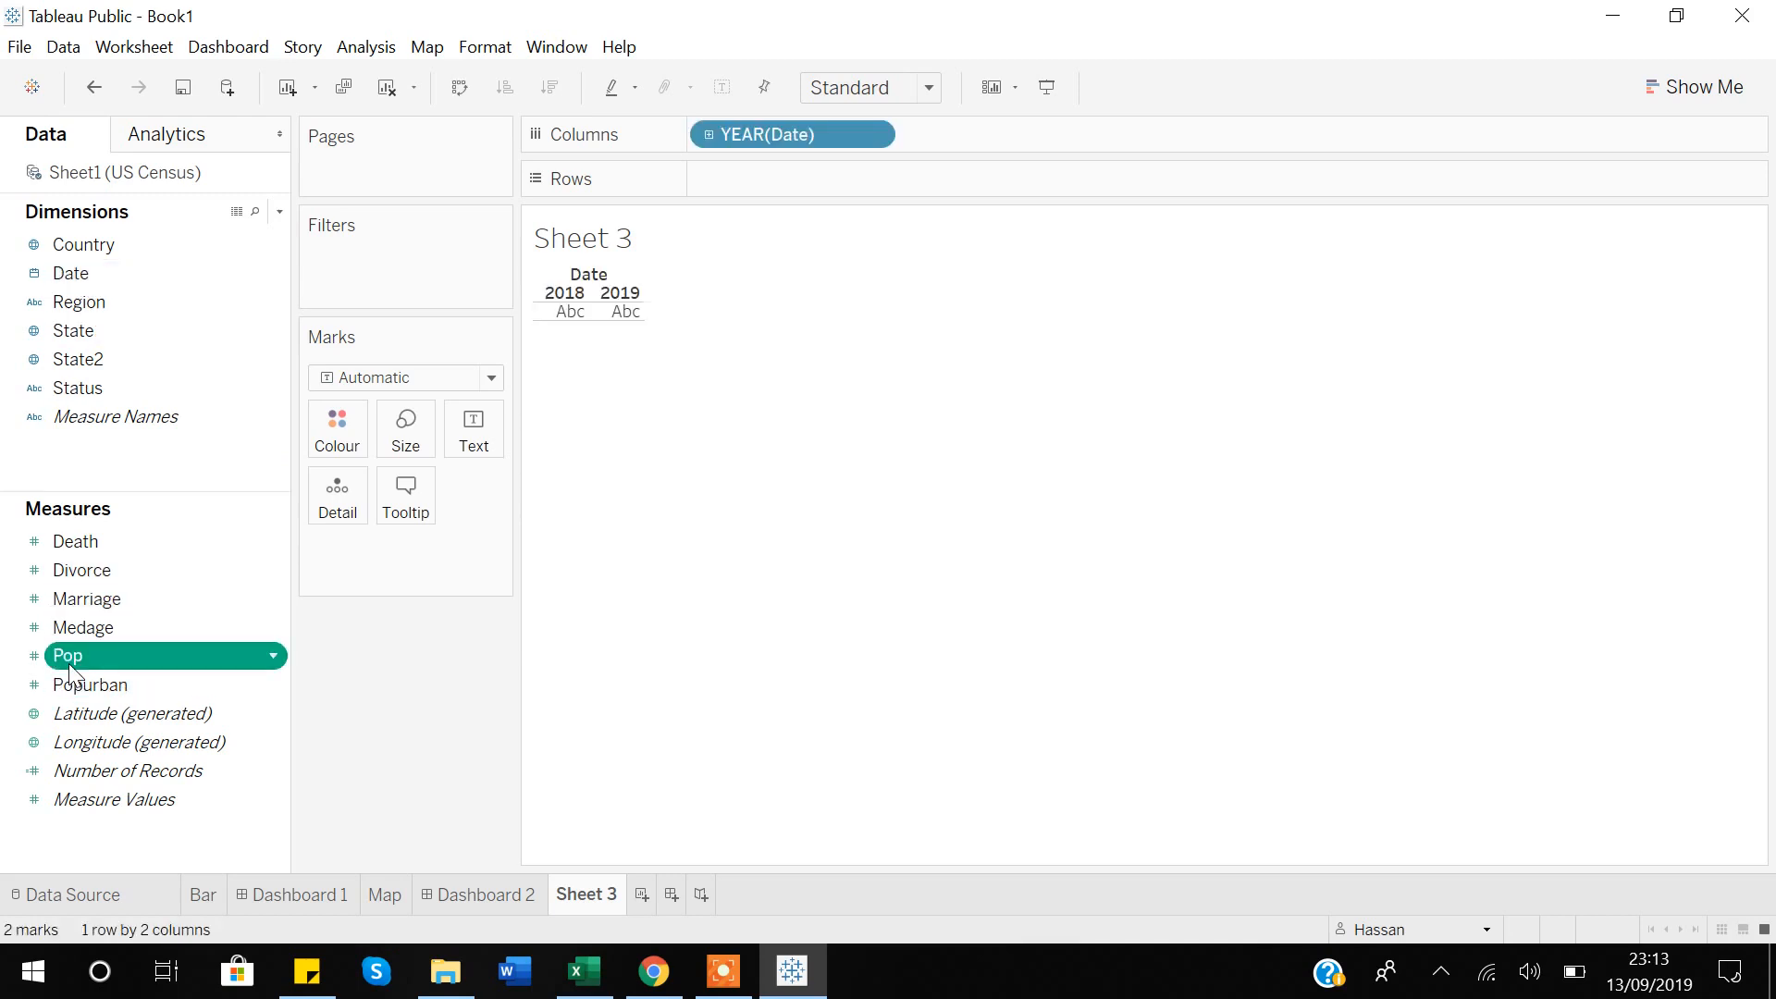
{"action": "double_click", "coordinate": [71, 665]}
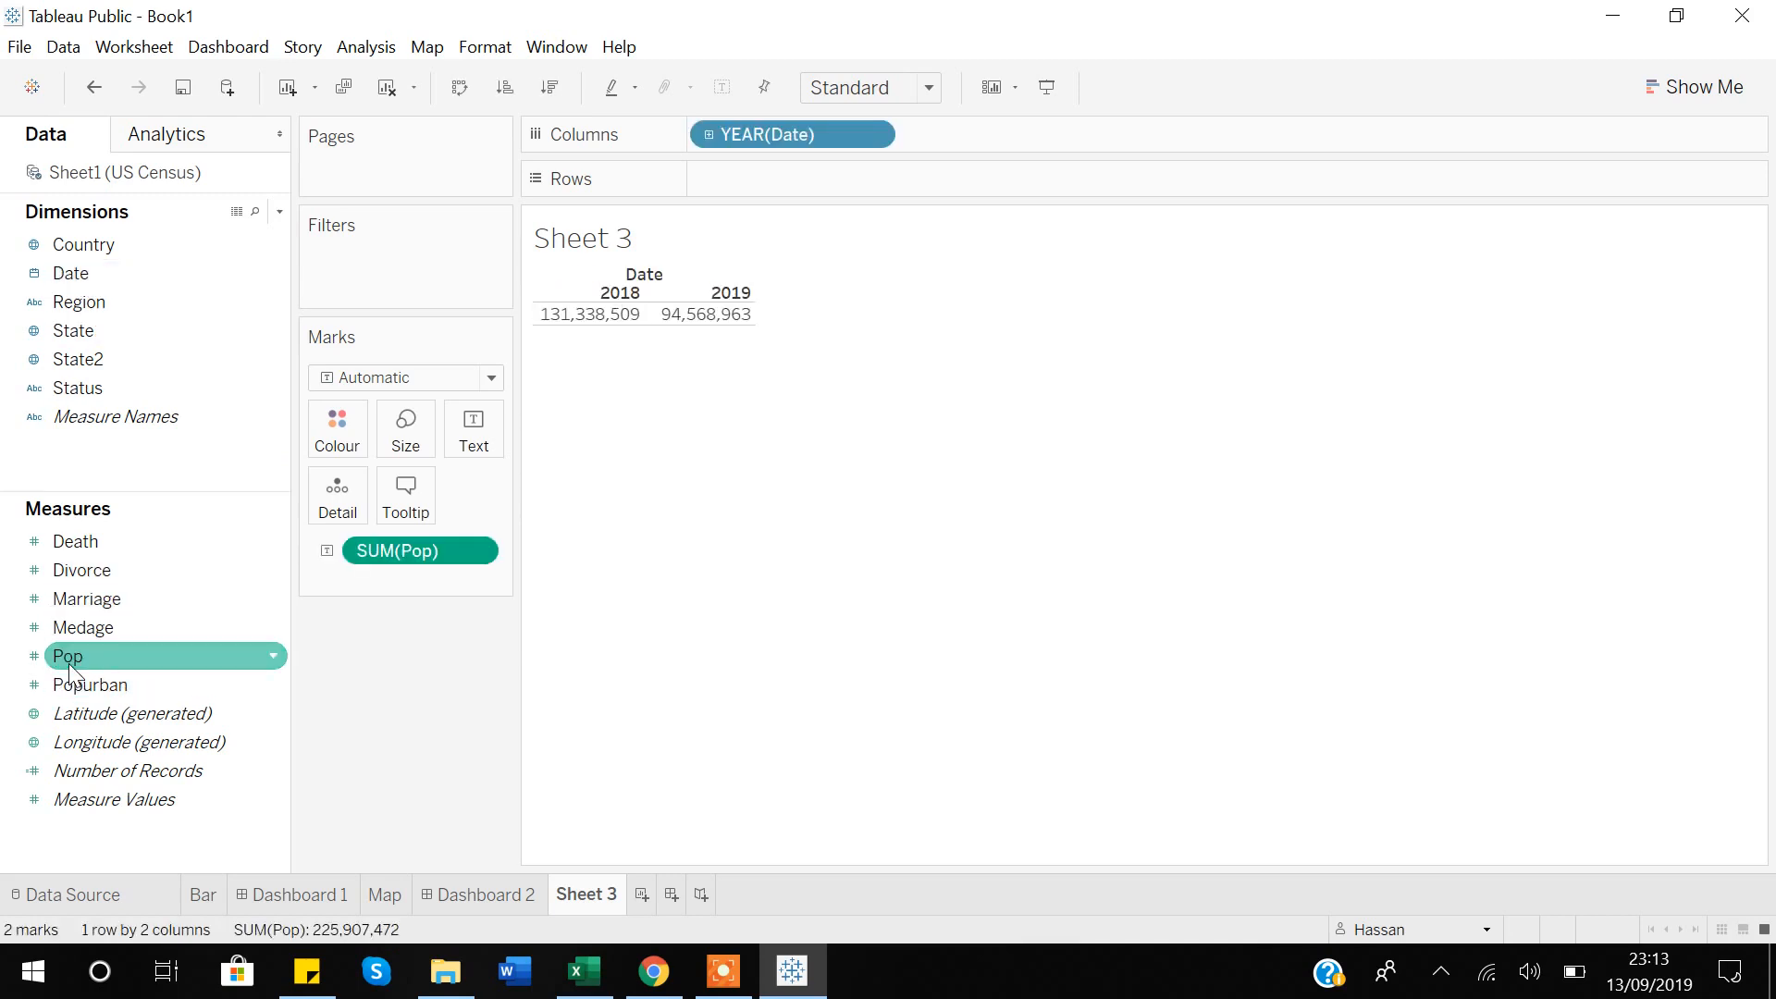
Turn the yearly Pop table into a continuous line chart plotted by the exact Date
{"action": "left_click", "coordinate": [1719, 83]}
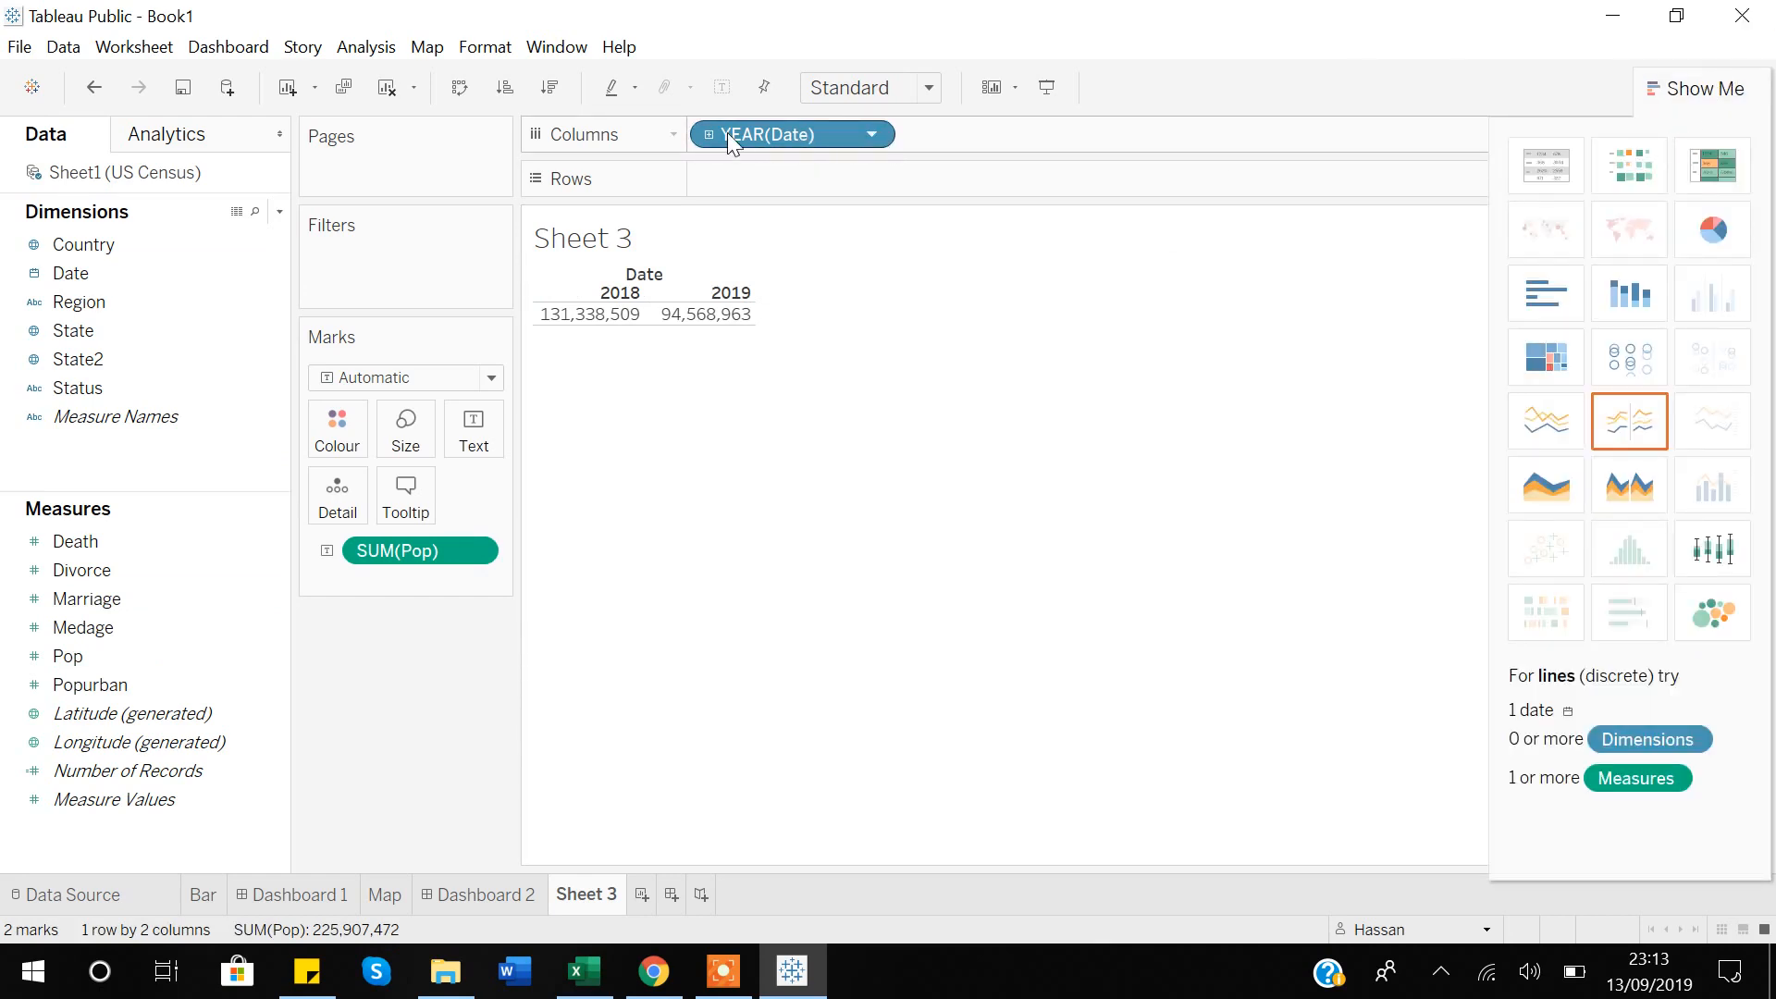
{"action": "left_click", "coordinate": [862, 132]}
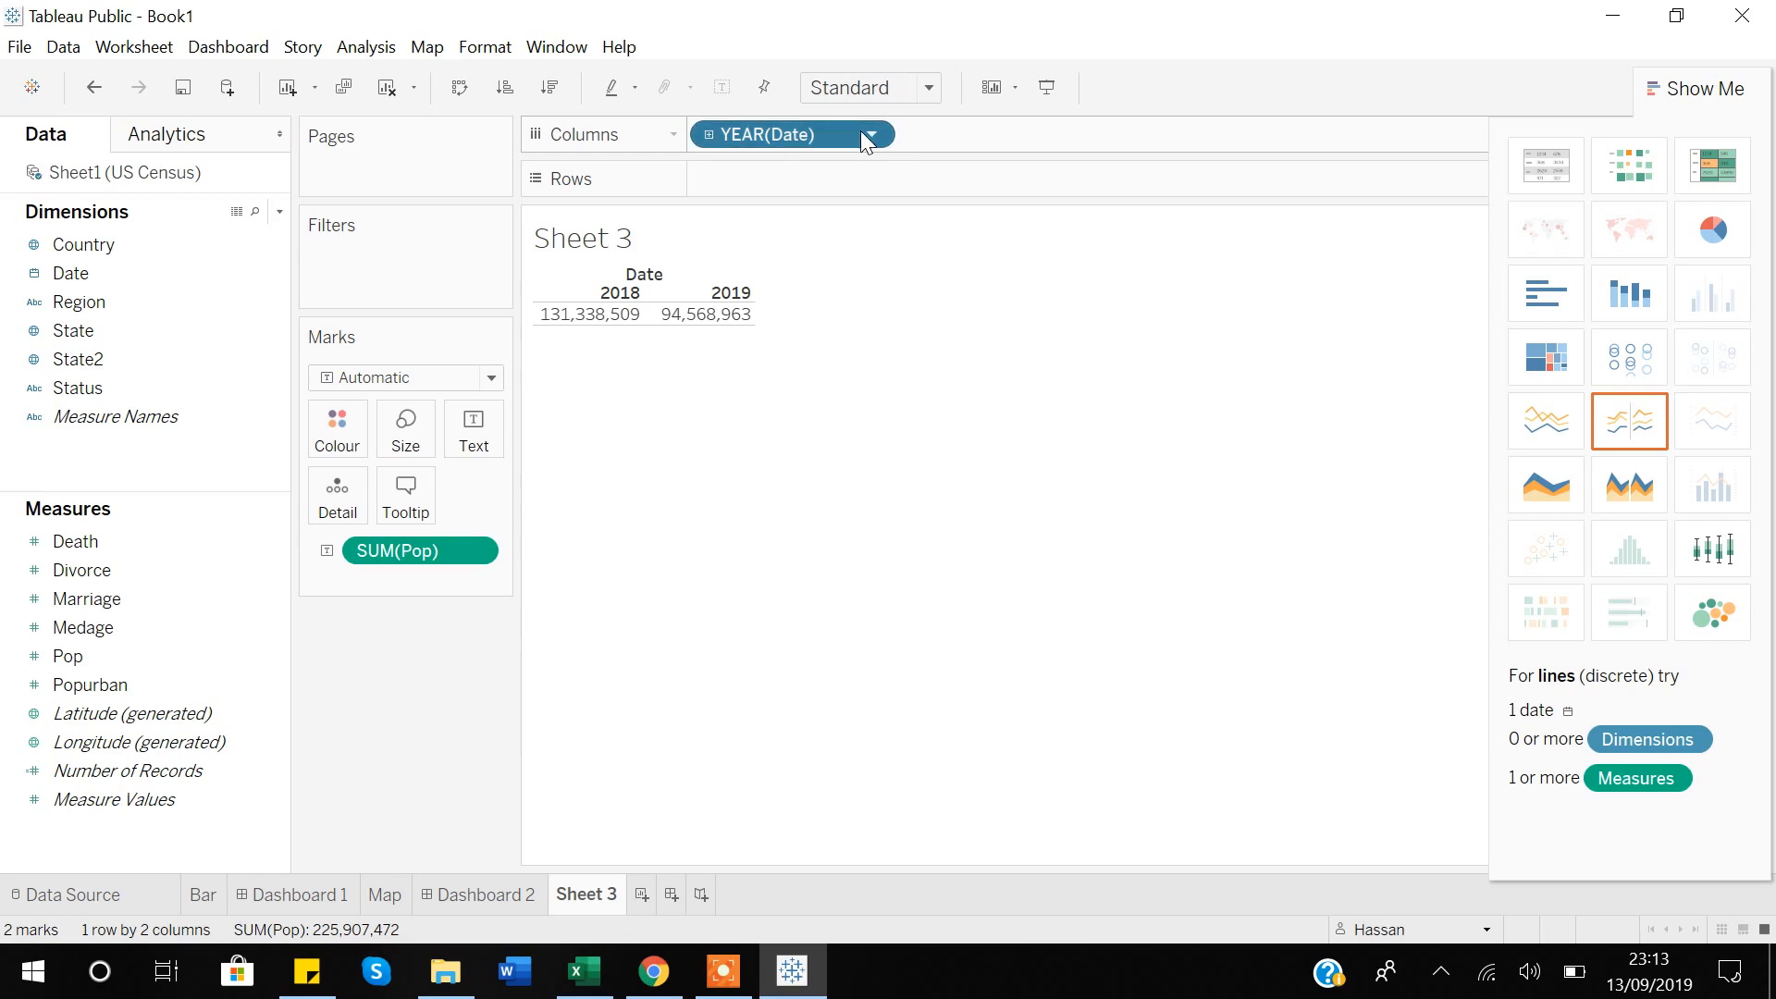
{"action": "left_click", "coordinate": [872, 135]}
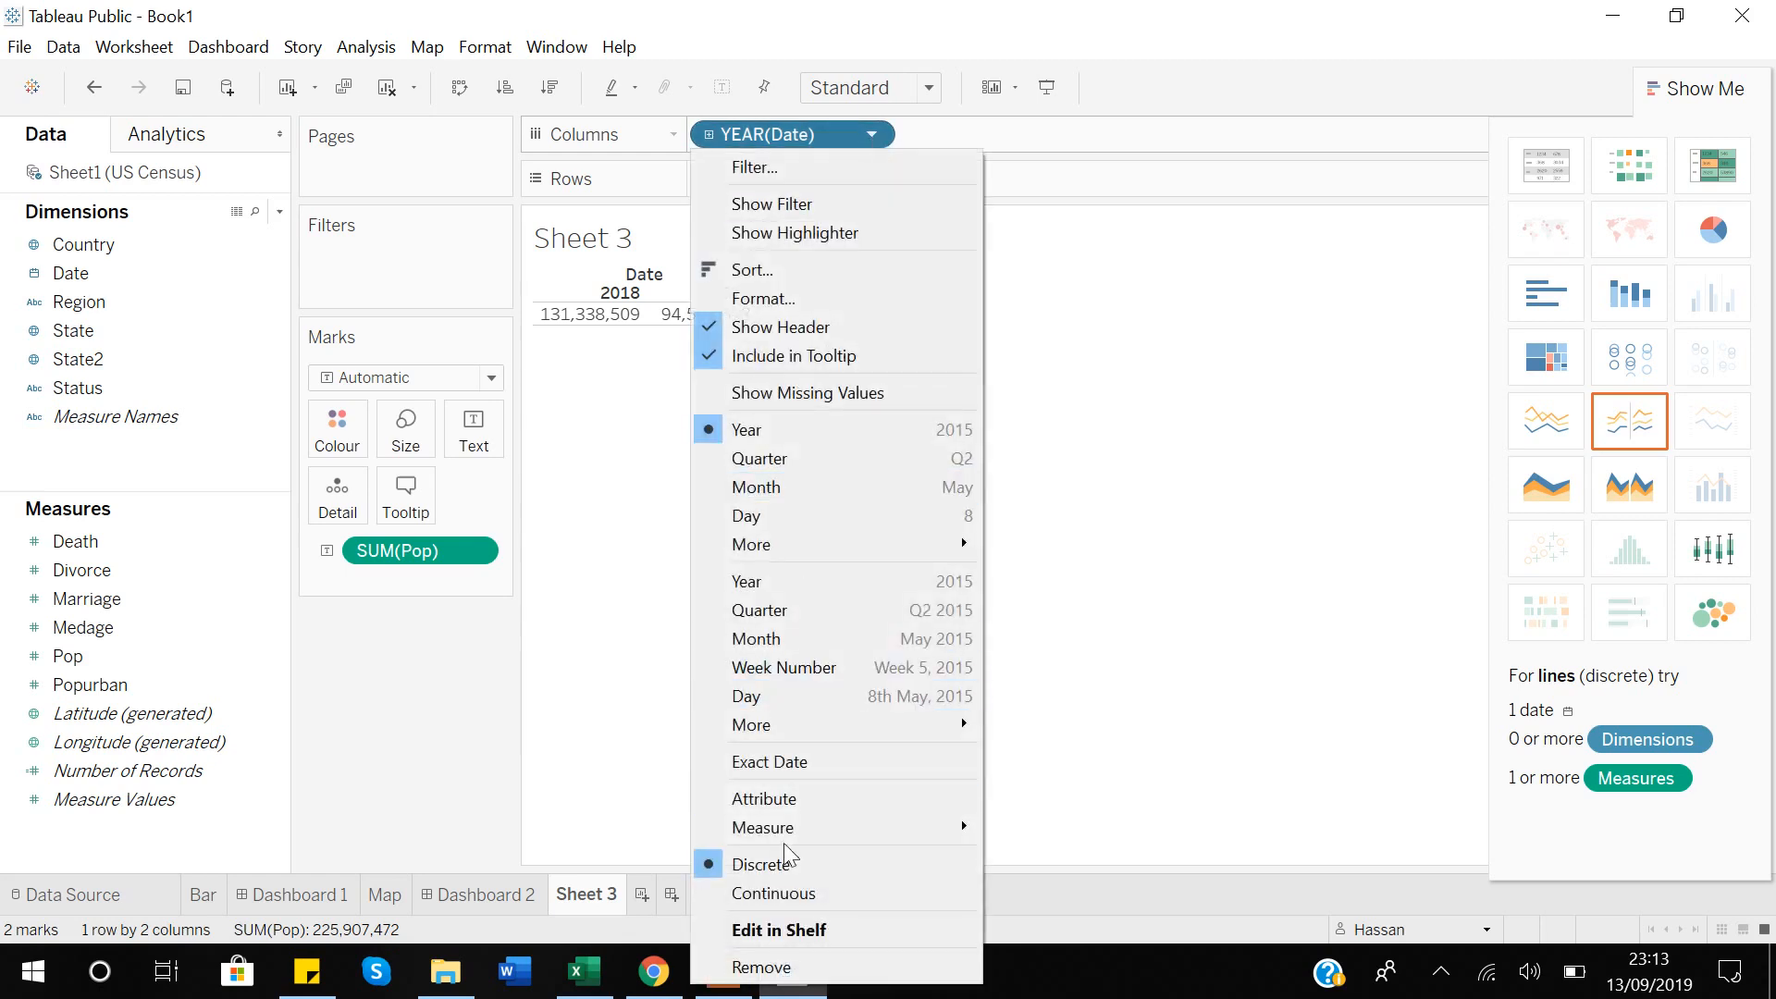
{"action": "left_click", "coordinate": [803, 764]}
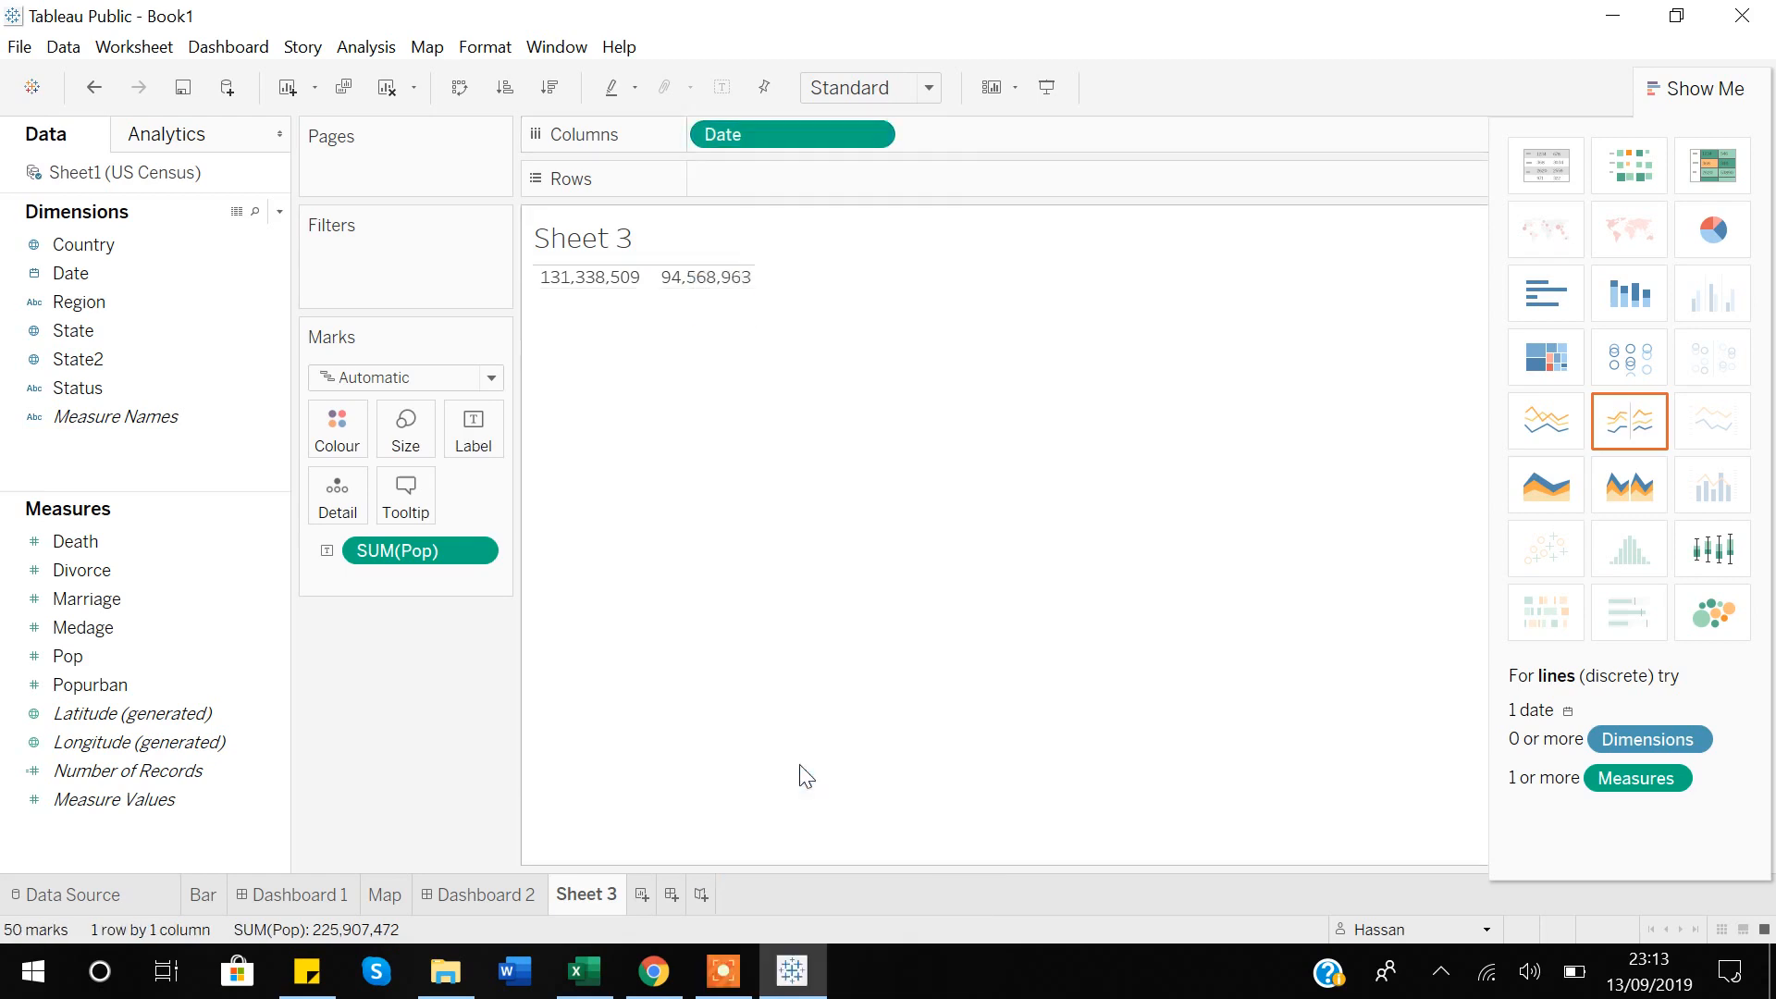
{"action": "left_click", "coordinate": [1553, 443]}
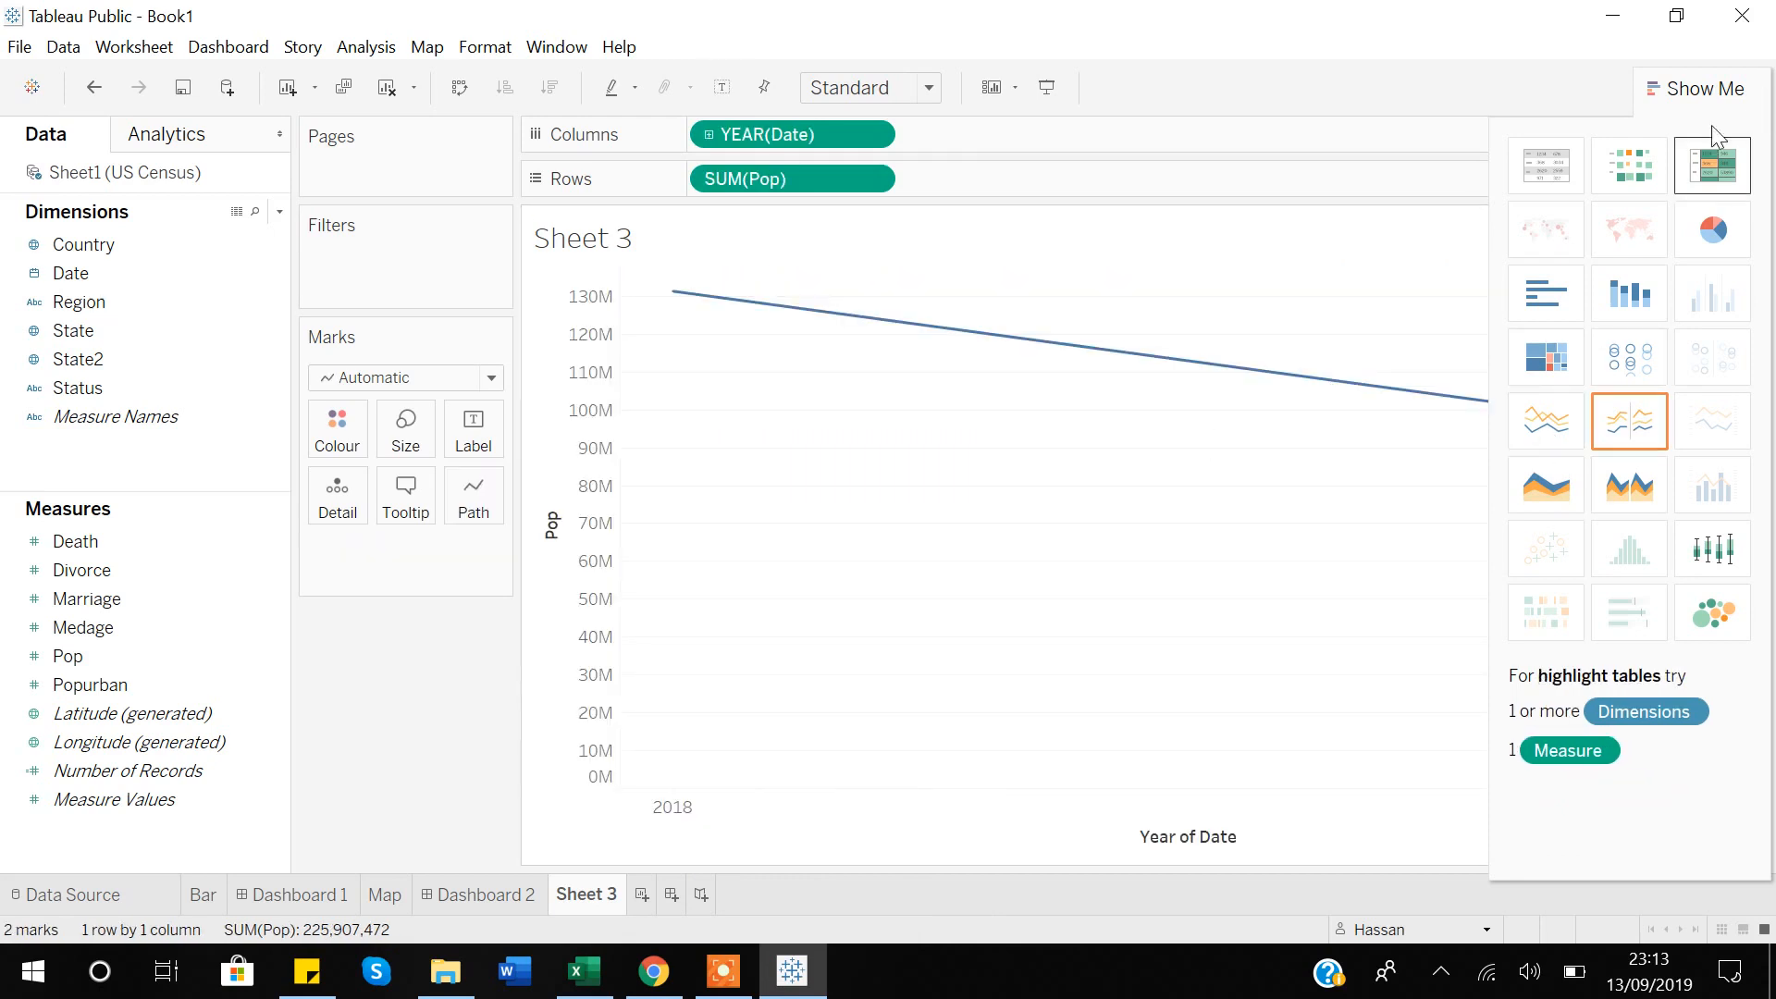
{"action": "left_click", "coordinate": [1686, 92]}
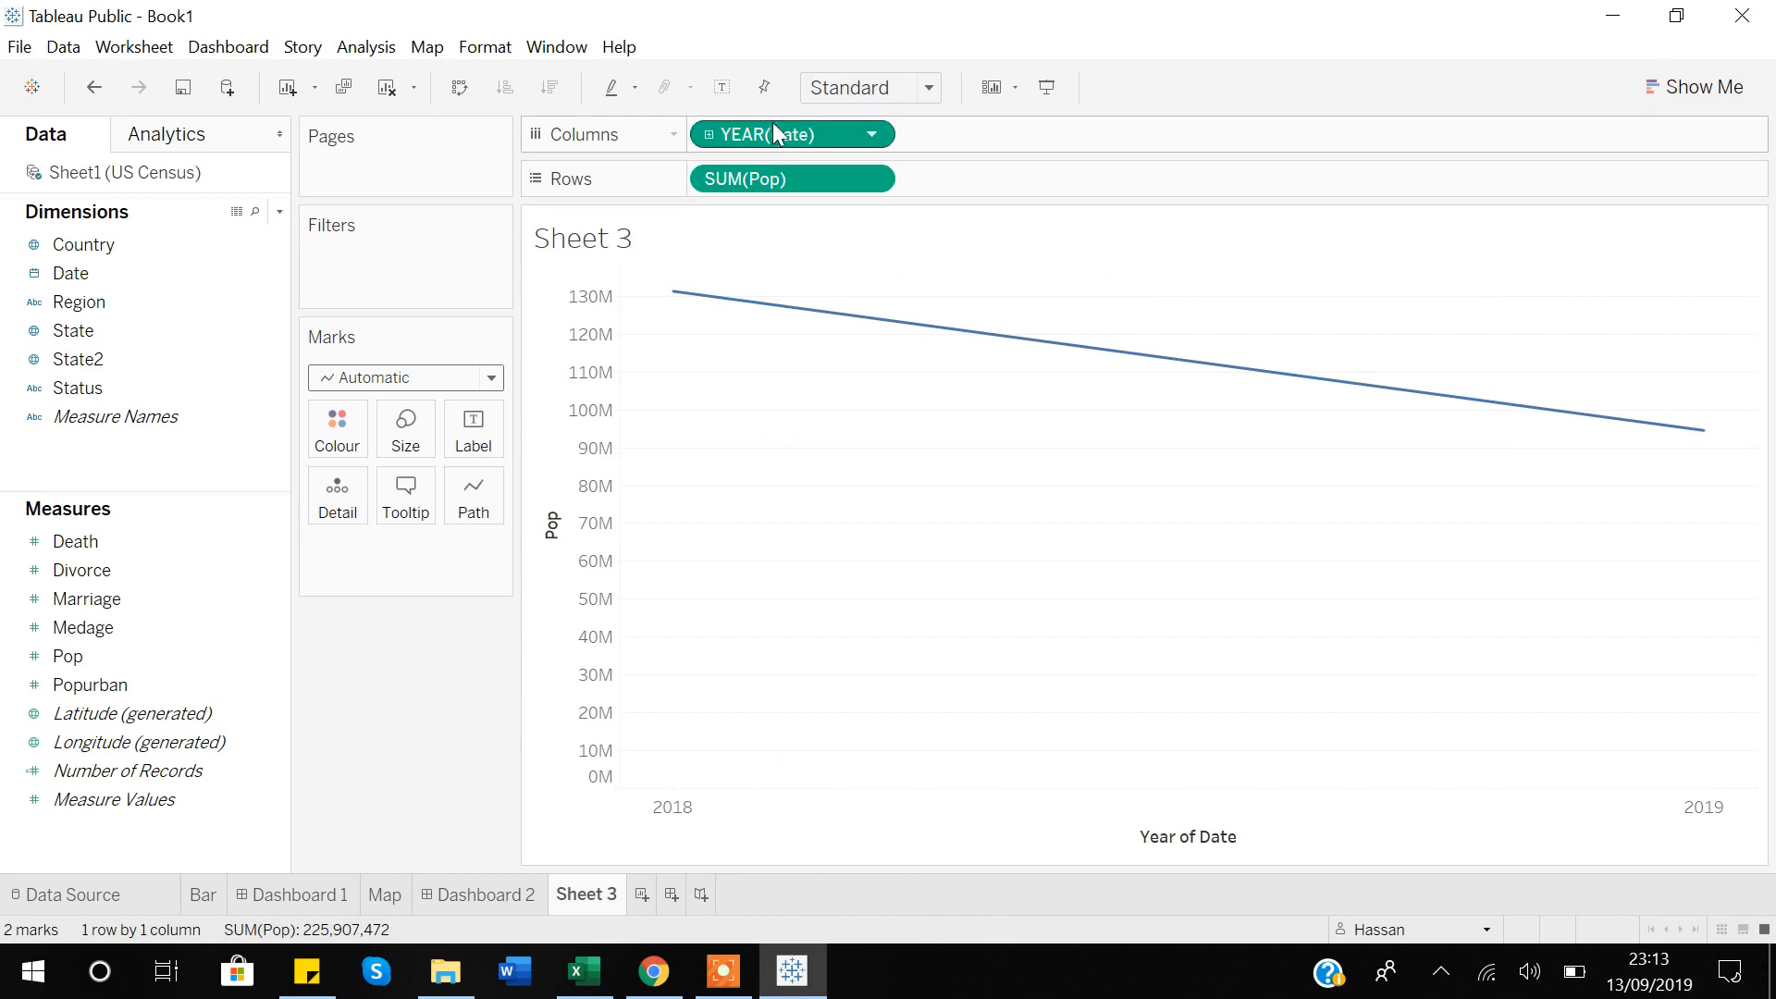
{"action": "left_click", "coordinate": [872, 135]}
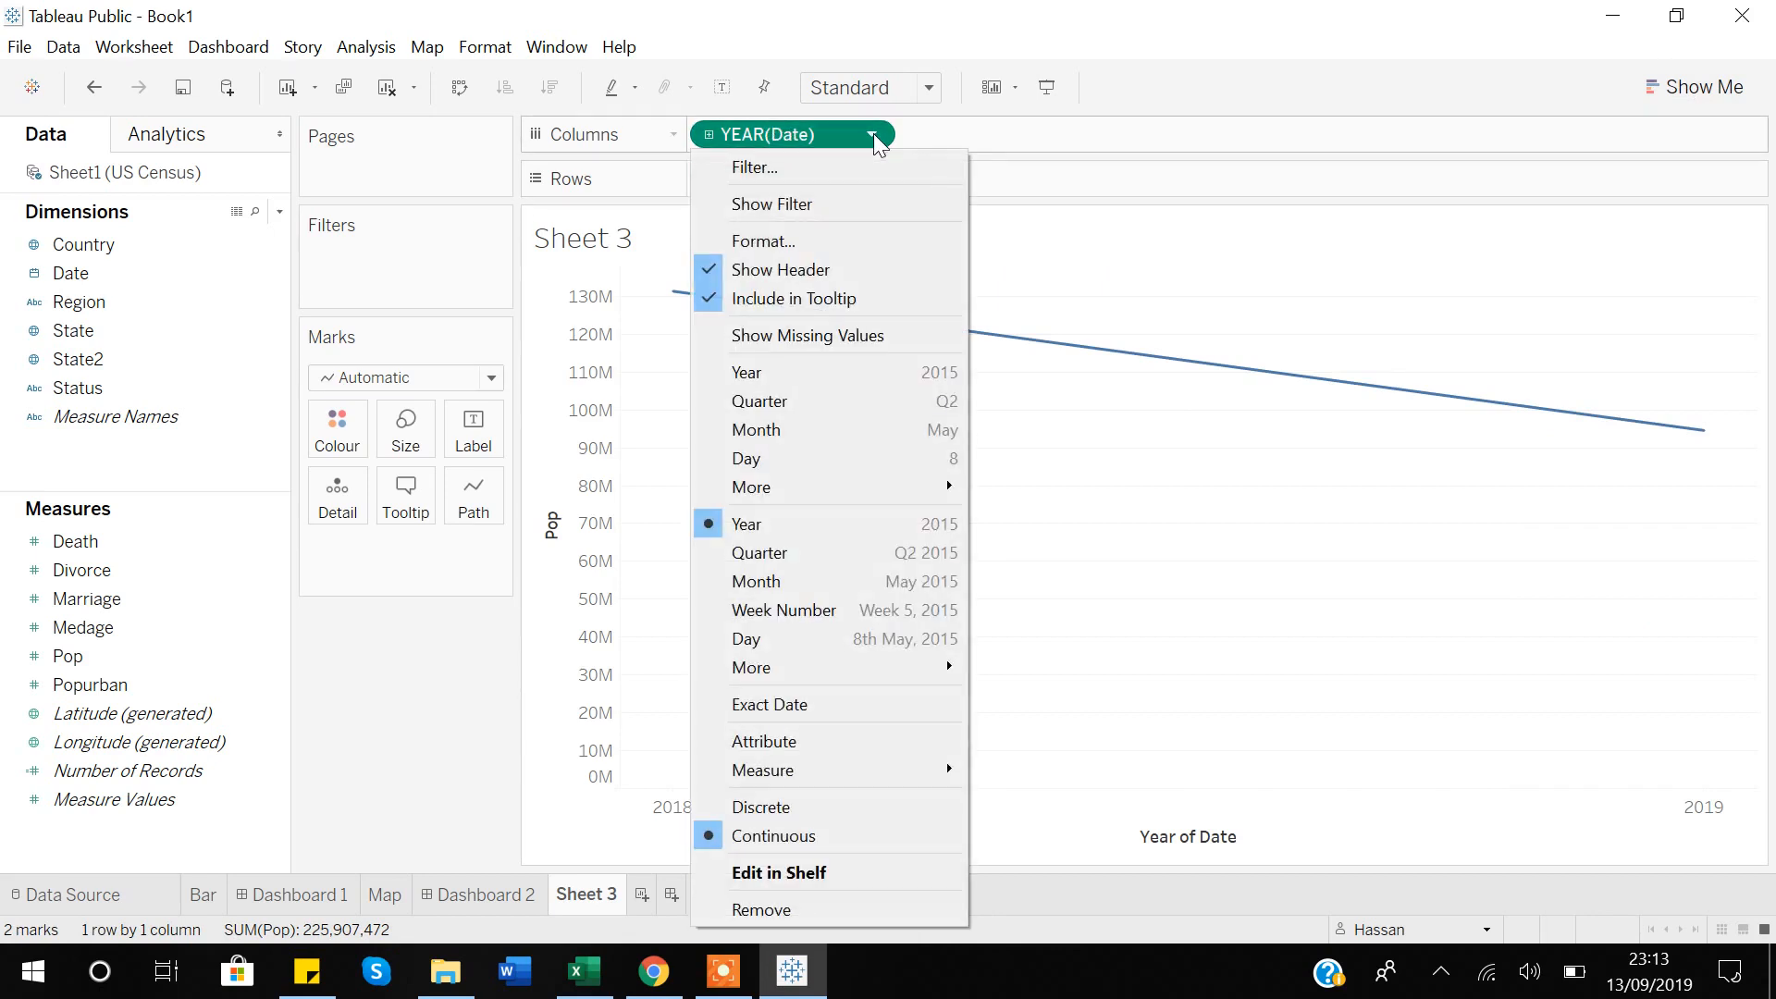
{"action": "left_click", "coordinate": [789, 711]}
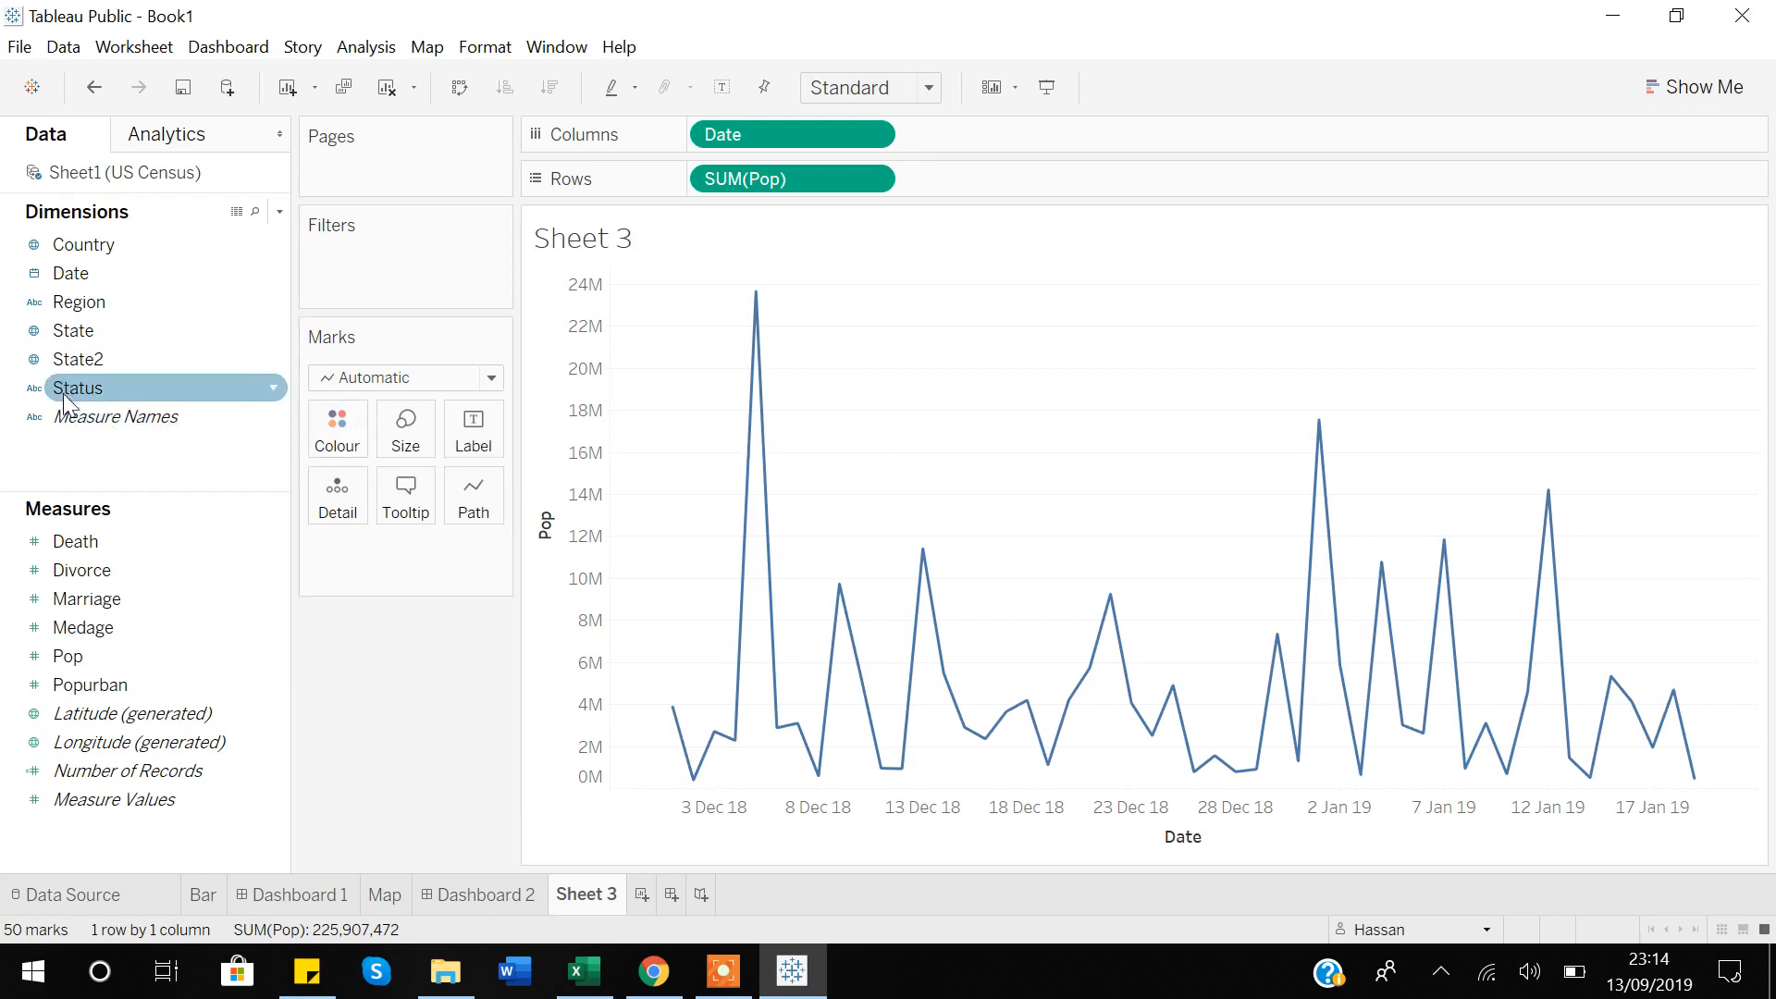
Colour the population line by Status and inspect points along its segments against the legend
{"action": "left_click_drag", "start_coordinate": [70, 391], "coordinate": [340, 444]}
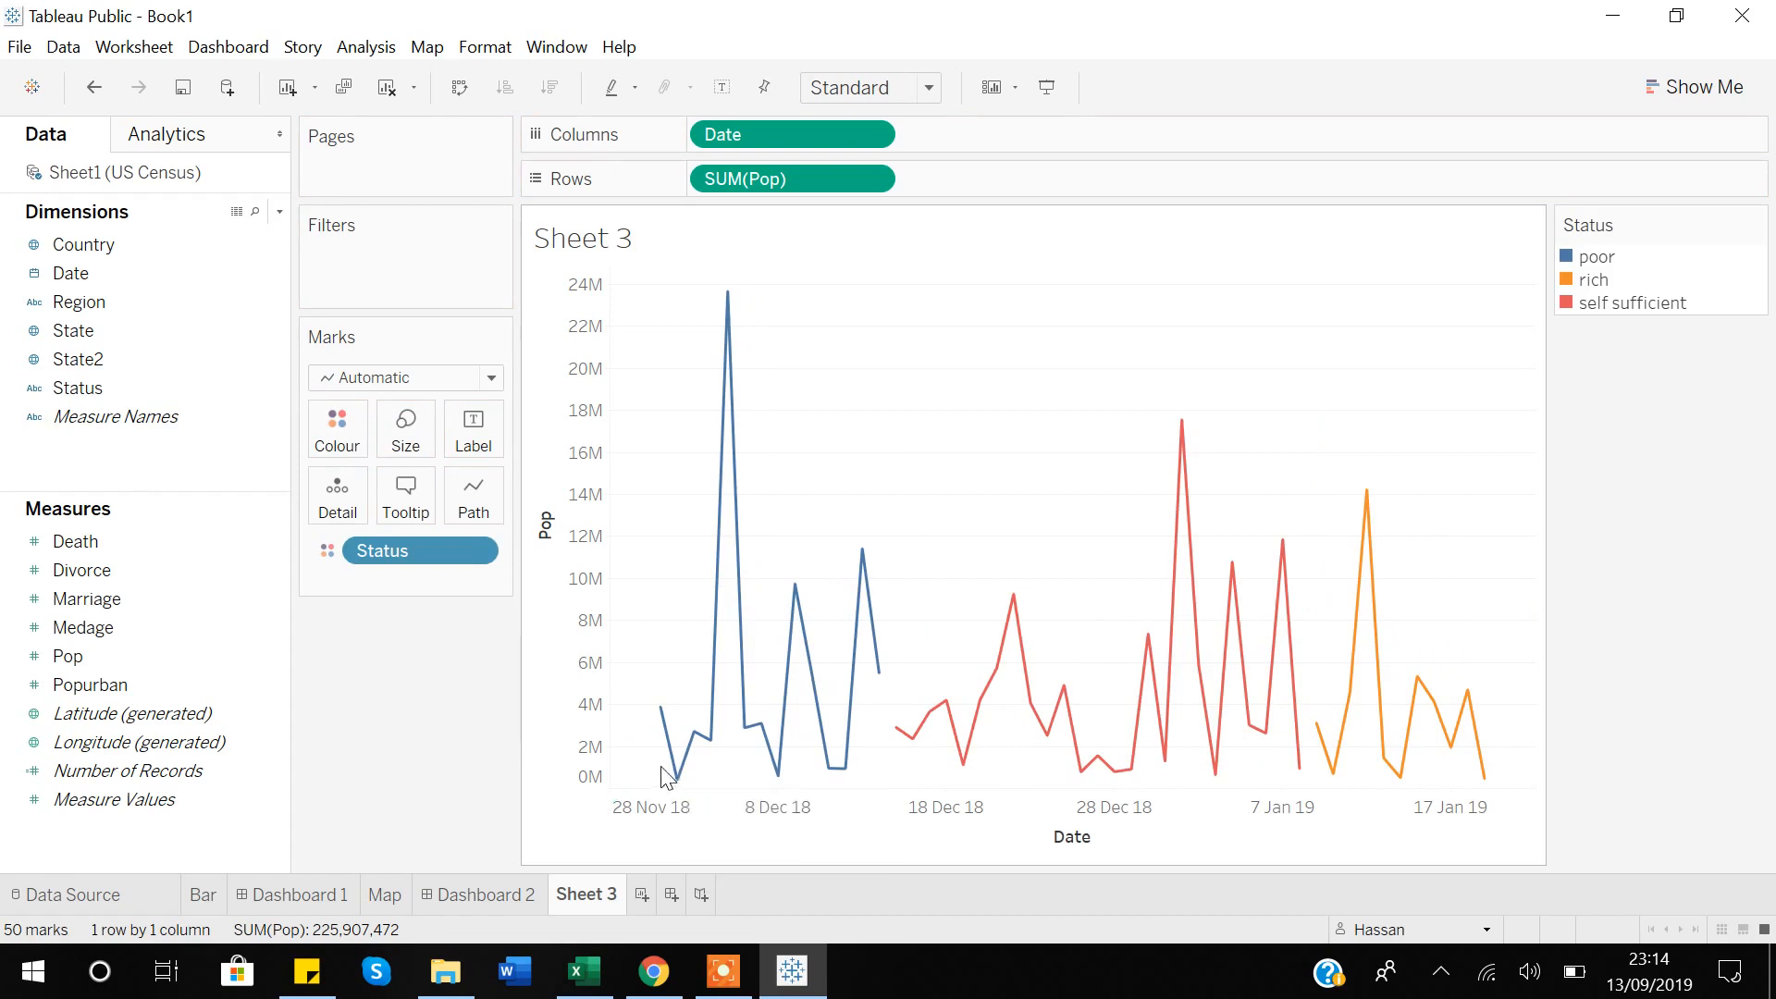
{"action": "mouse_move", "coordinate": [824, 766]}
{"action": "mouse_move", "coordinate": [1388, 768]}
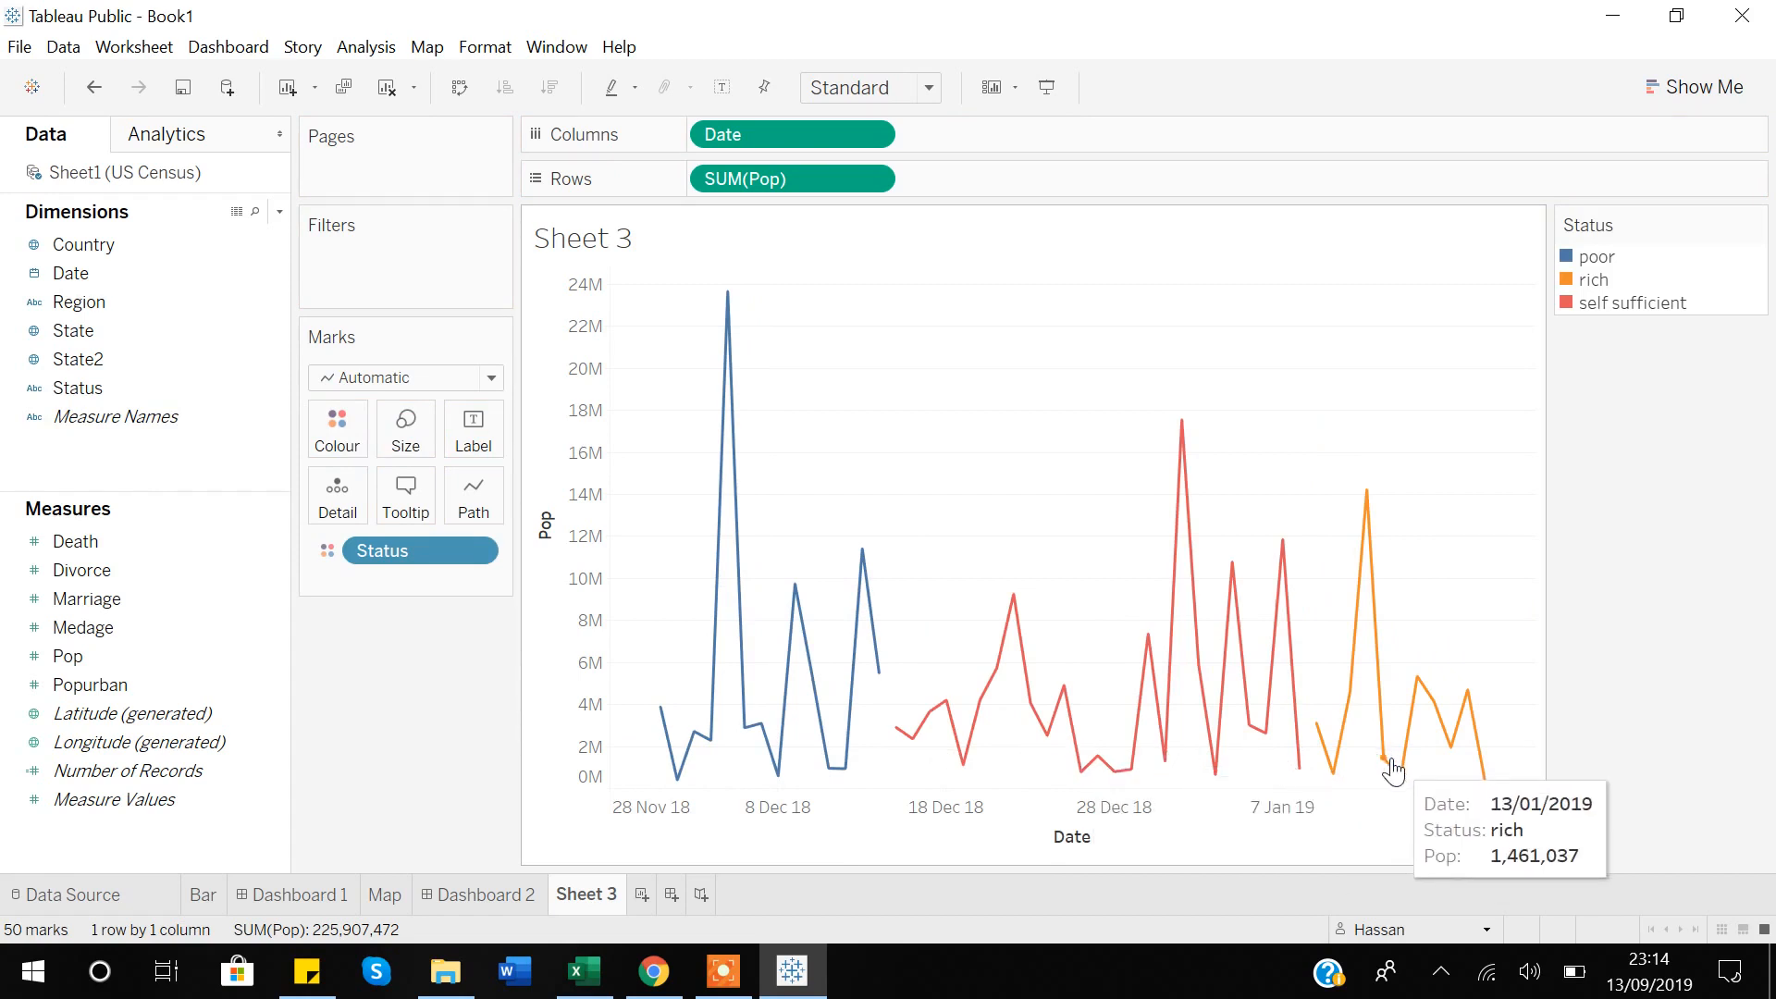
{"action": "mouse_move", "coordinate": [1485, 759]}
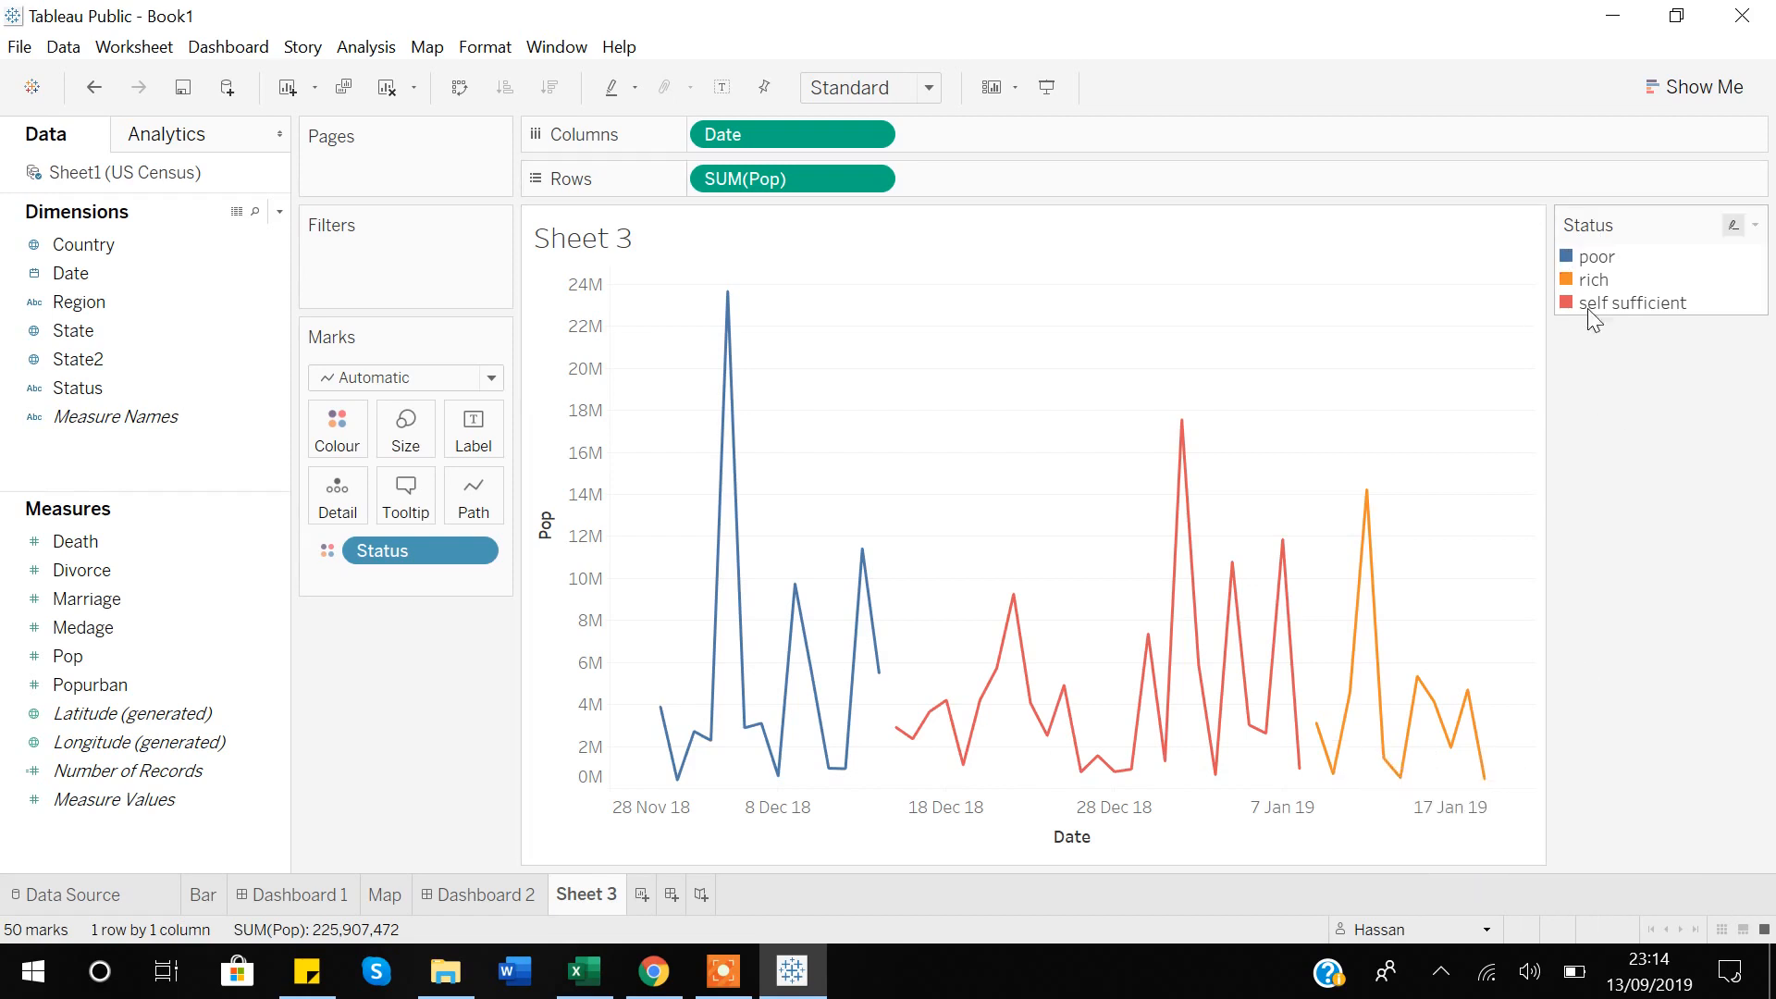
{"action": "mouse_move", "coordinate": [953, 747]}
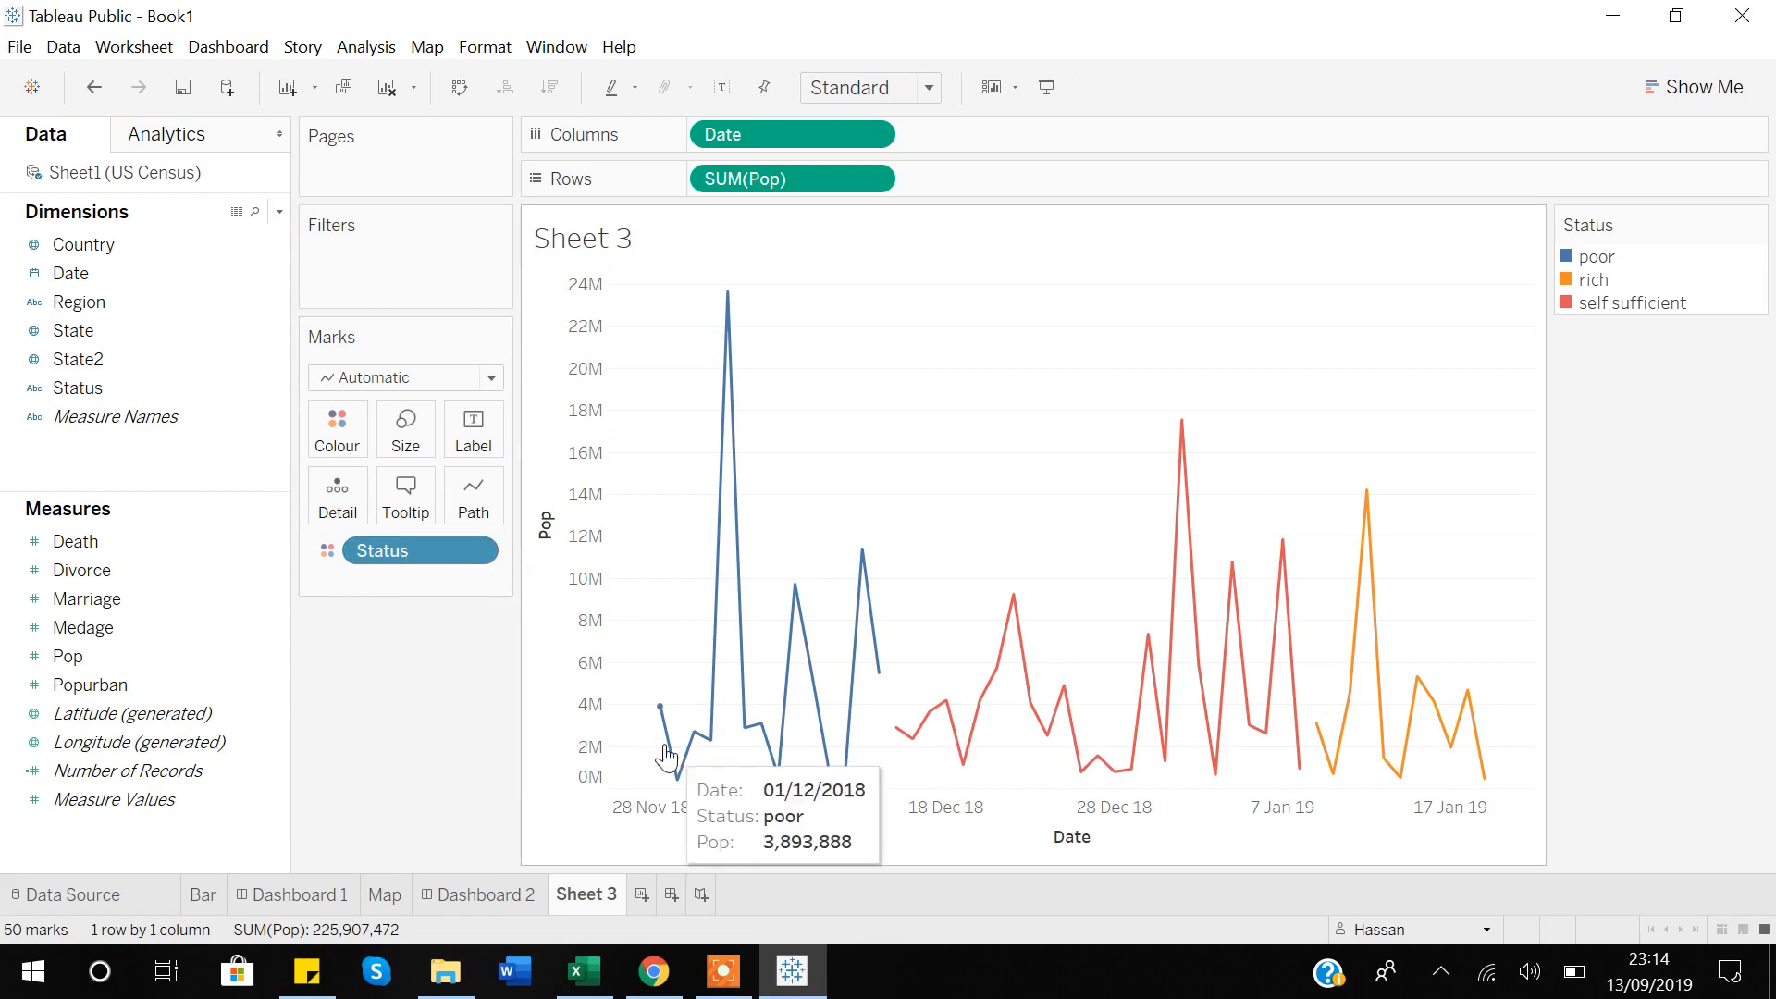
{"action": "mouse_move", "coordinate": [751, 758]}
{"action": "mouse_move", "coordinate": [1058, 740]}
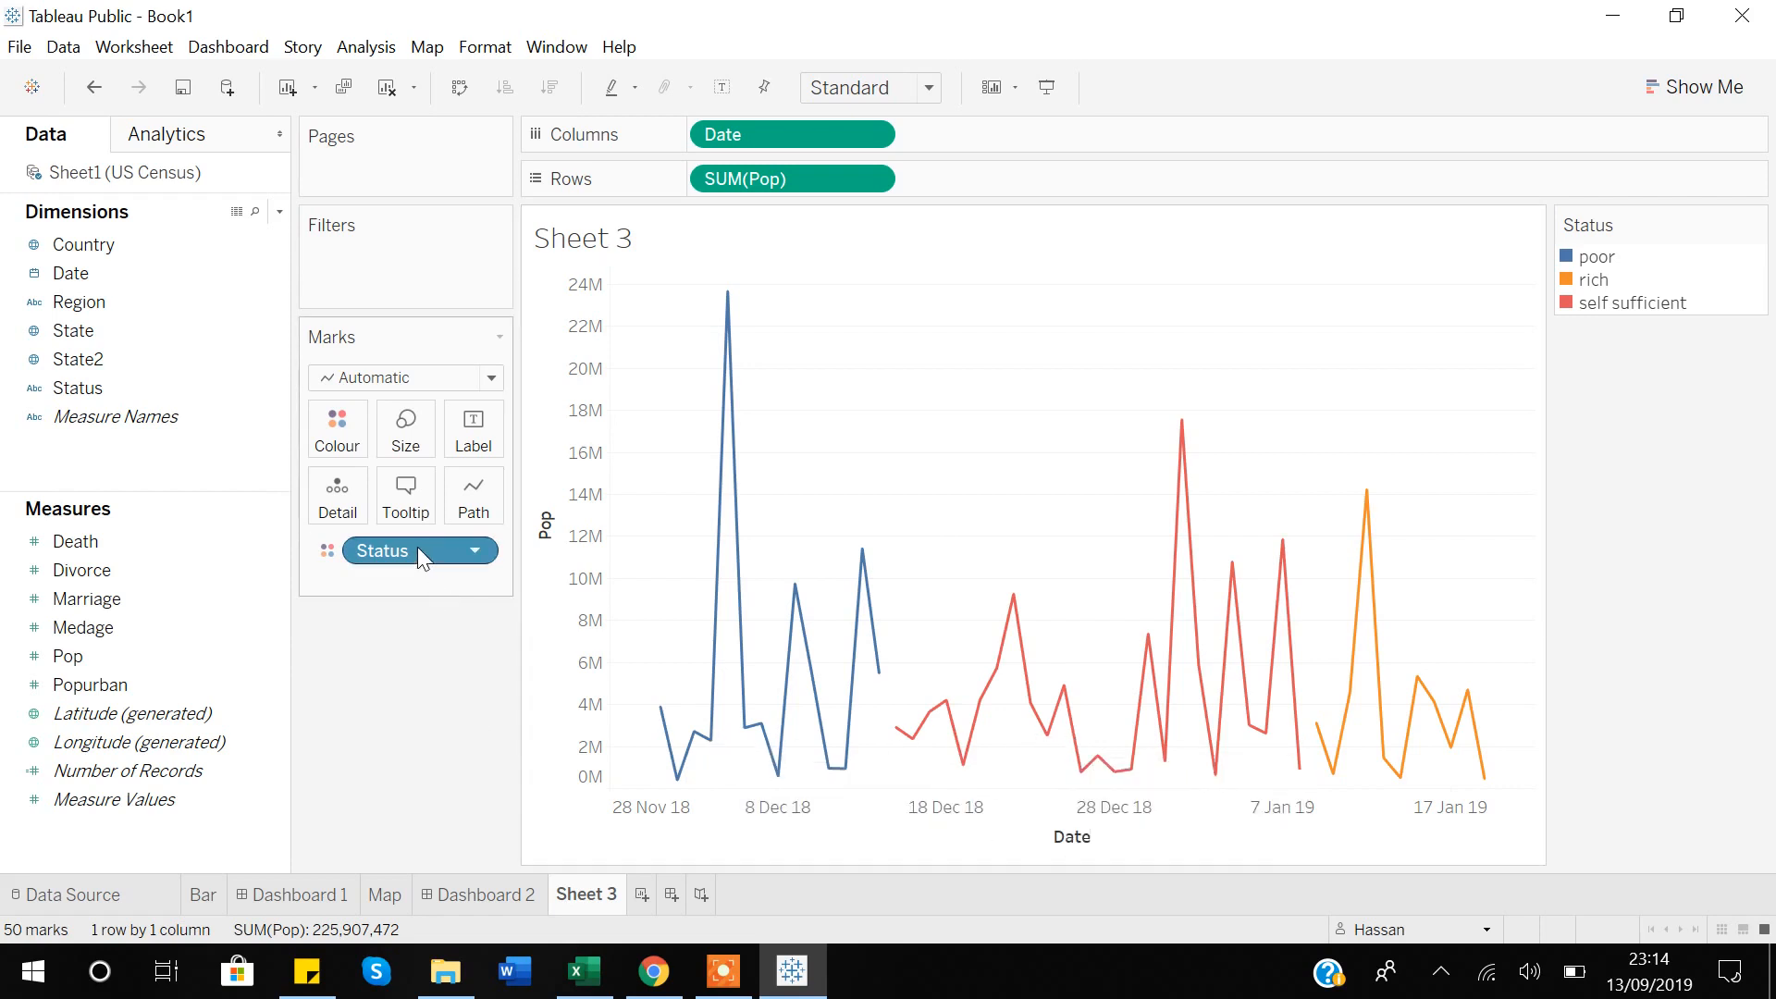
Replace Status with Region as the line chart's colour and inspect points on the regional lines
{"action": "left_click_drag", "start_coordinate": [418, 548], "coordinate": [430, 786]}
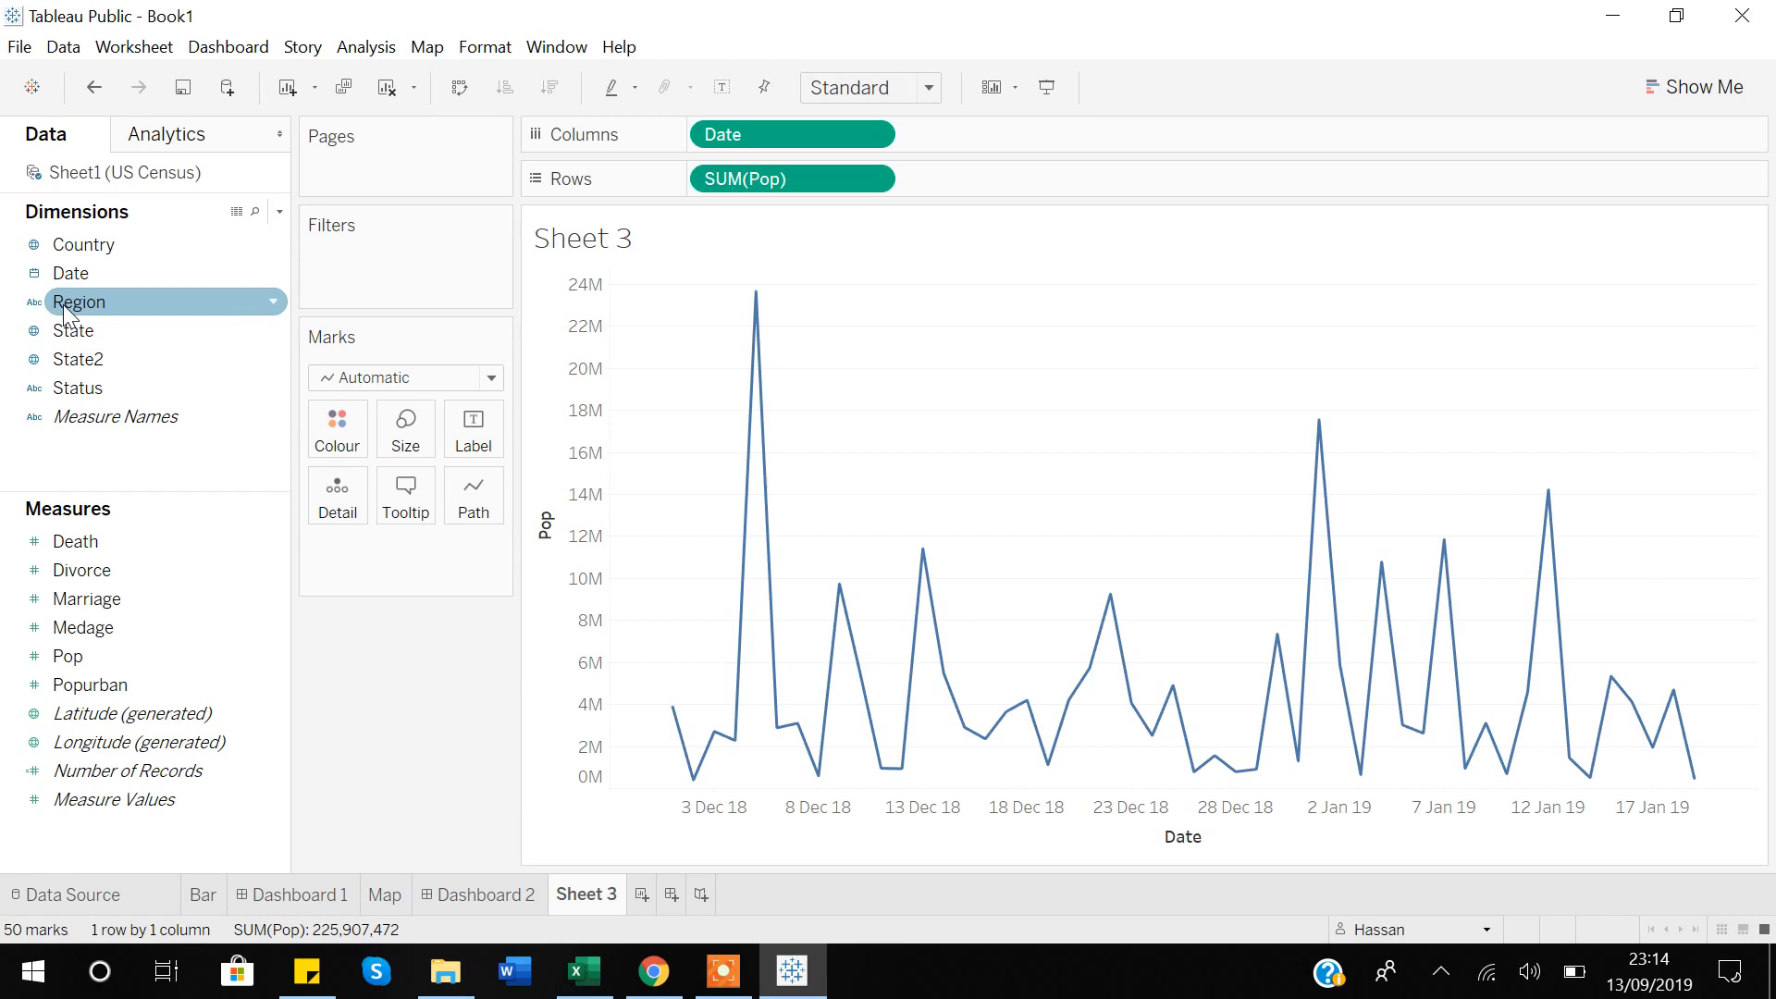
{"action": "left_click_drag", "start_coordinate": [63, 304], "coordinate": [332, 448]}
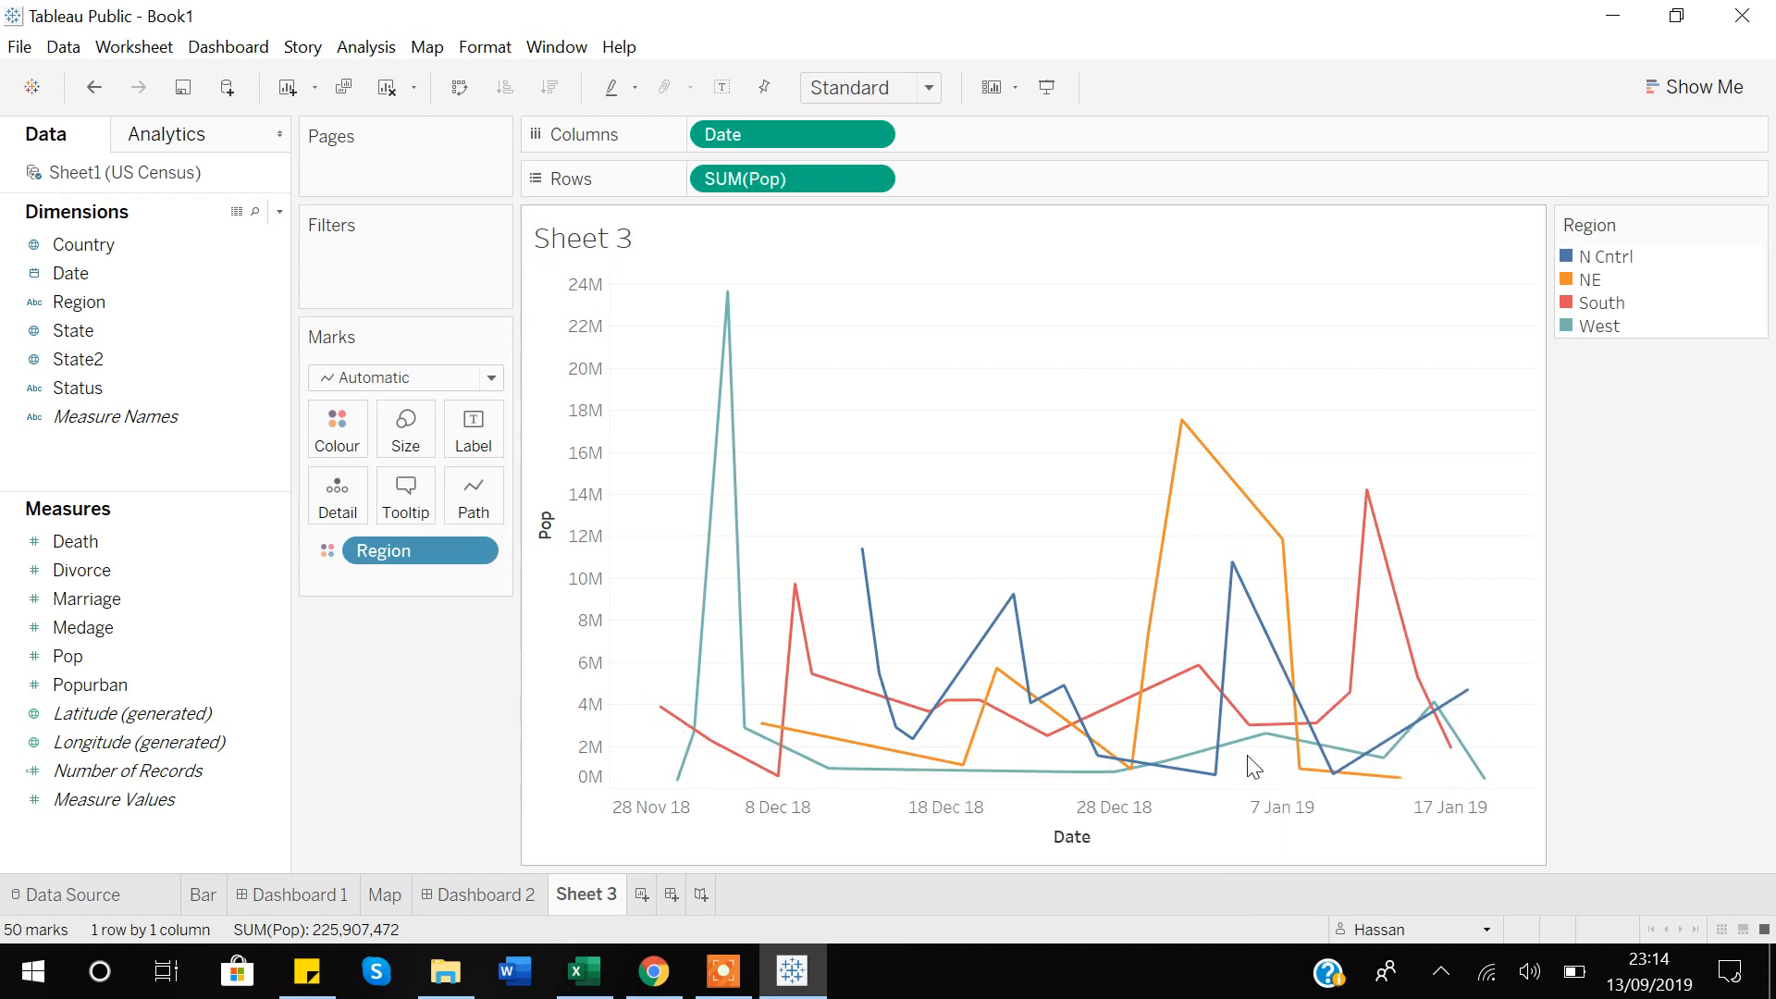
{"action": "mouse_move", "coordinate": [1140, 668]}
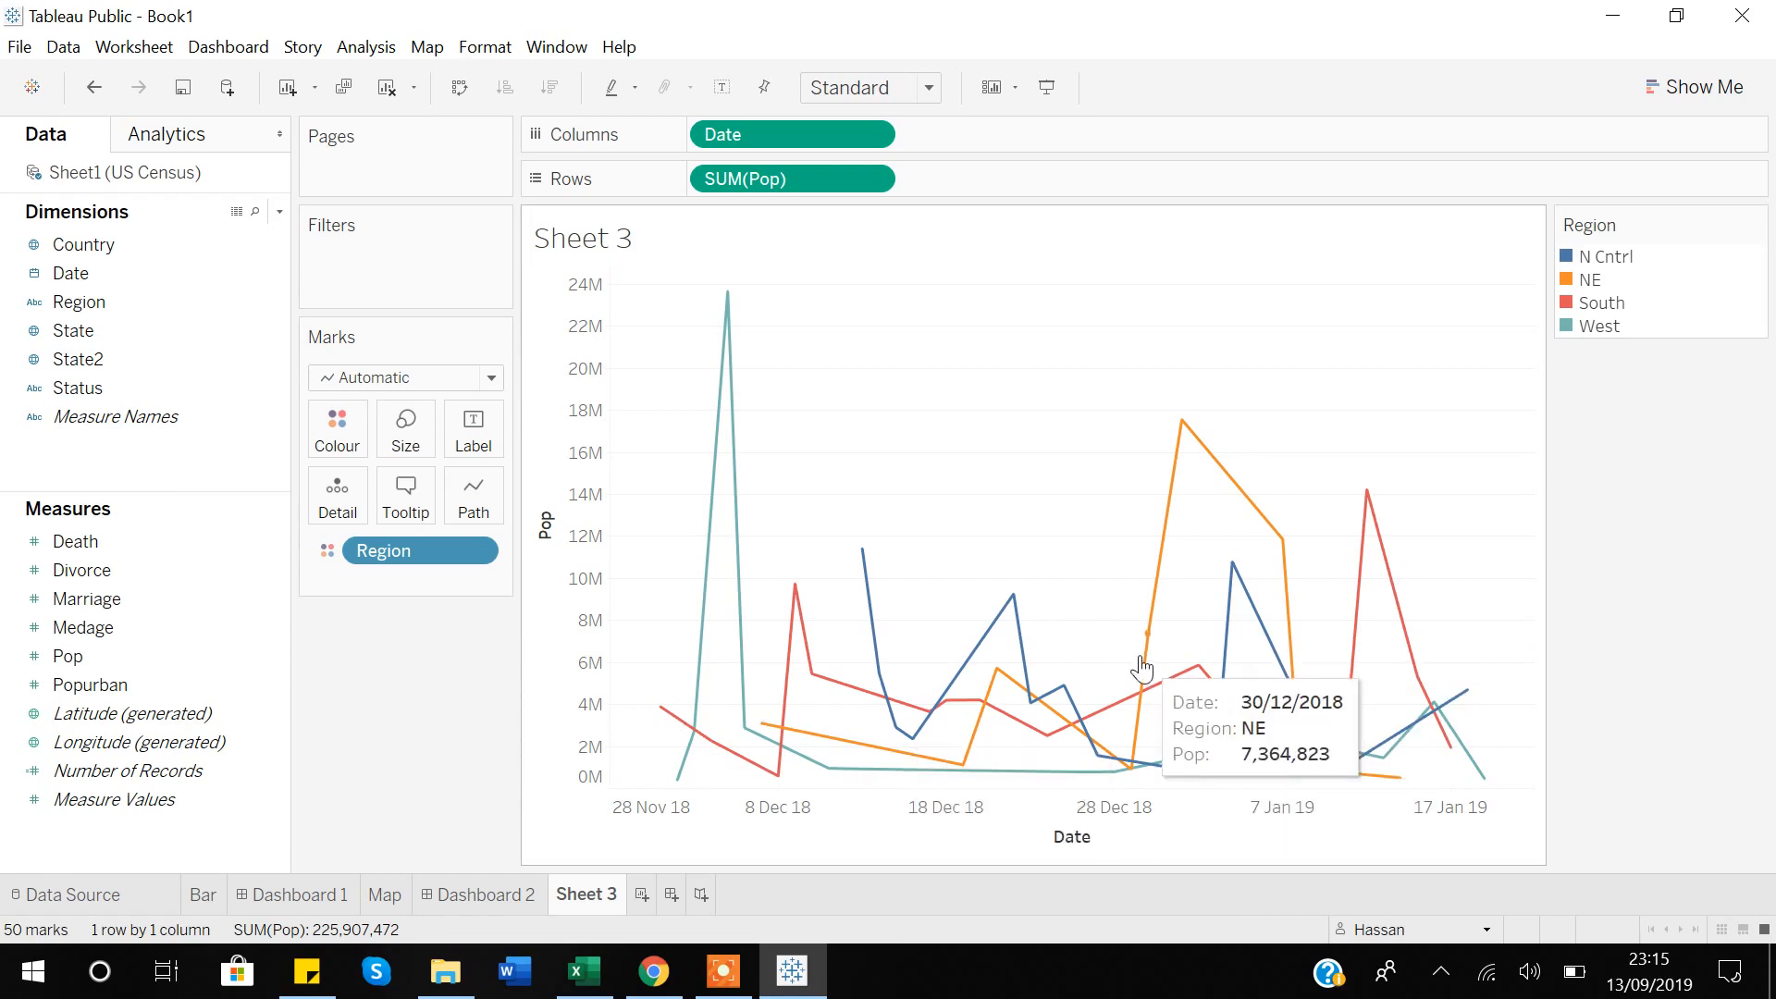
{"action": "mouse_move", "coordinate": [1004, 608]}
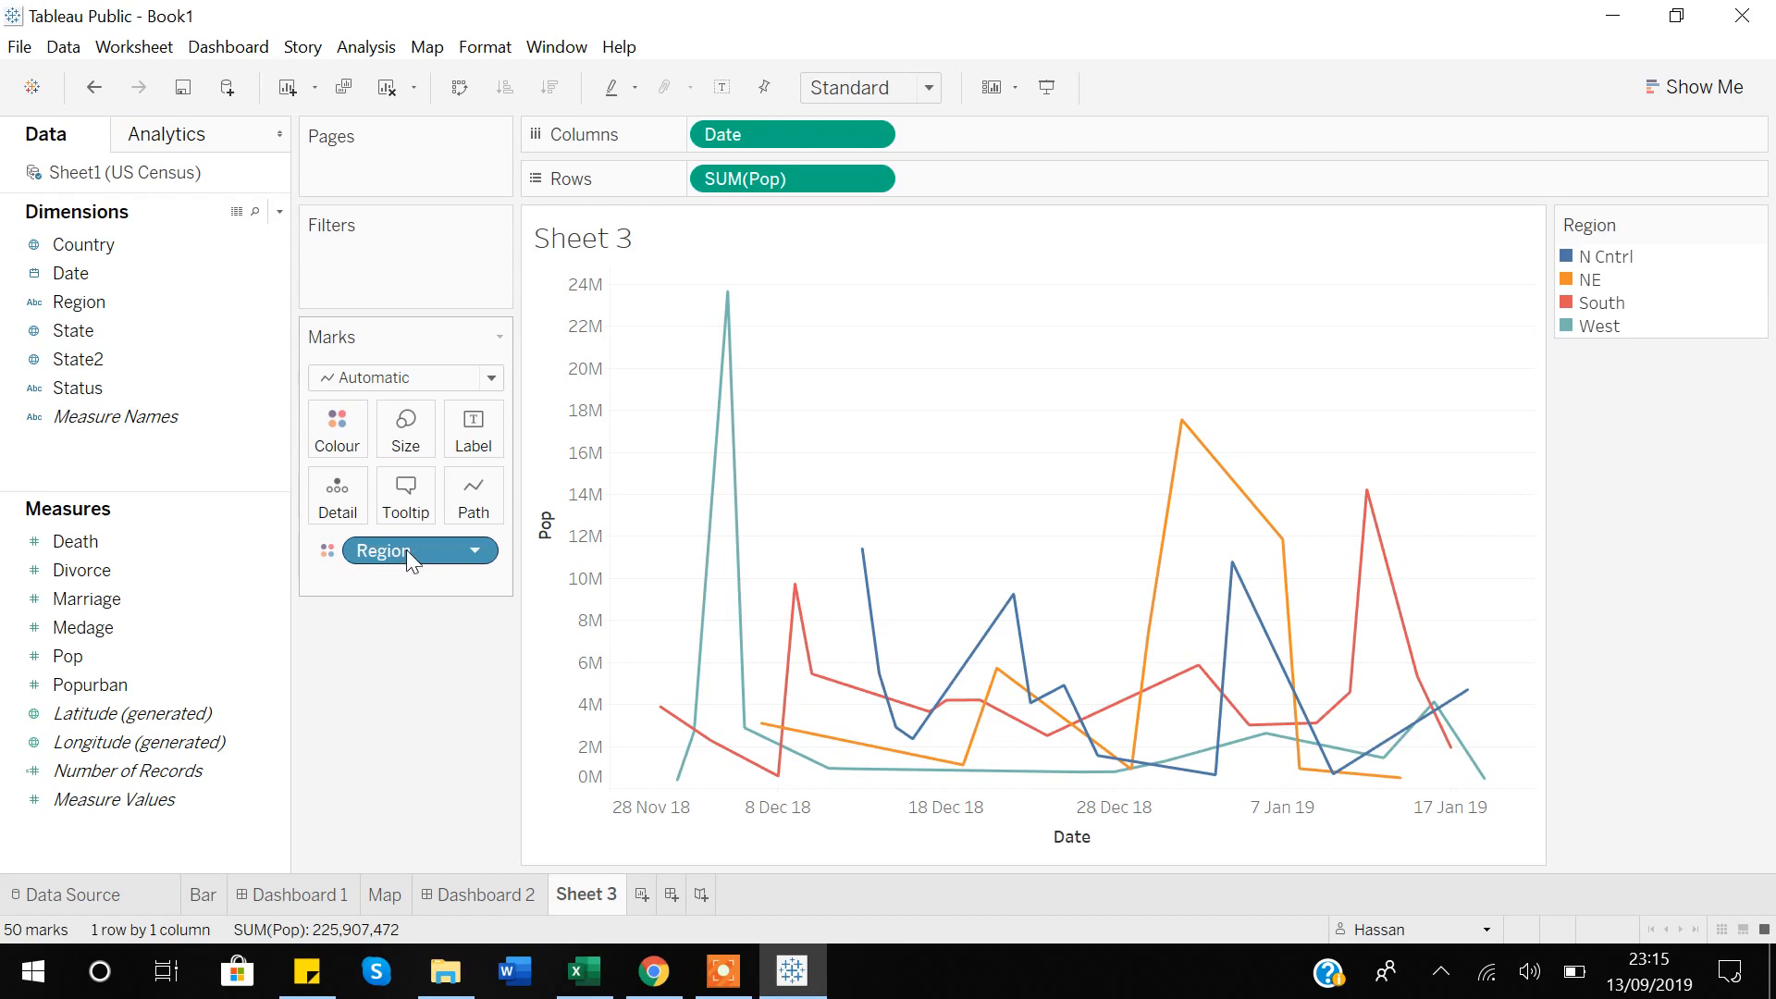
Replace Region with the summed Death measure as the line's colour and compare its peaks with the legend
{"action": "left_click_drag", "start_coordinate": [407, 550], "coordinate": [427, 738]}
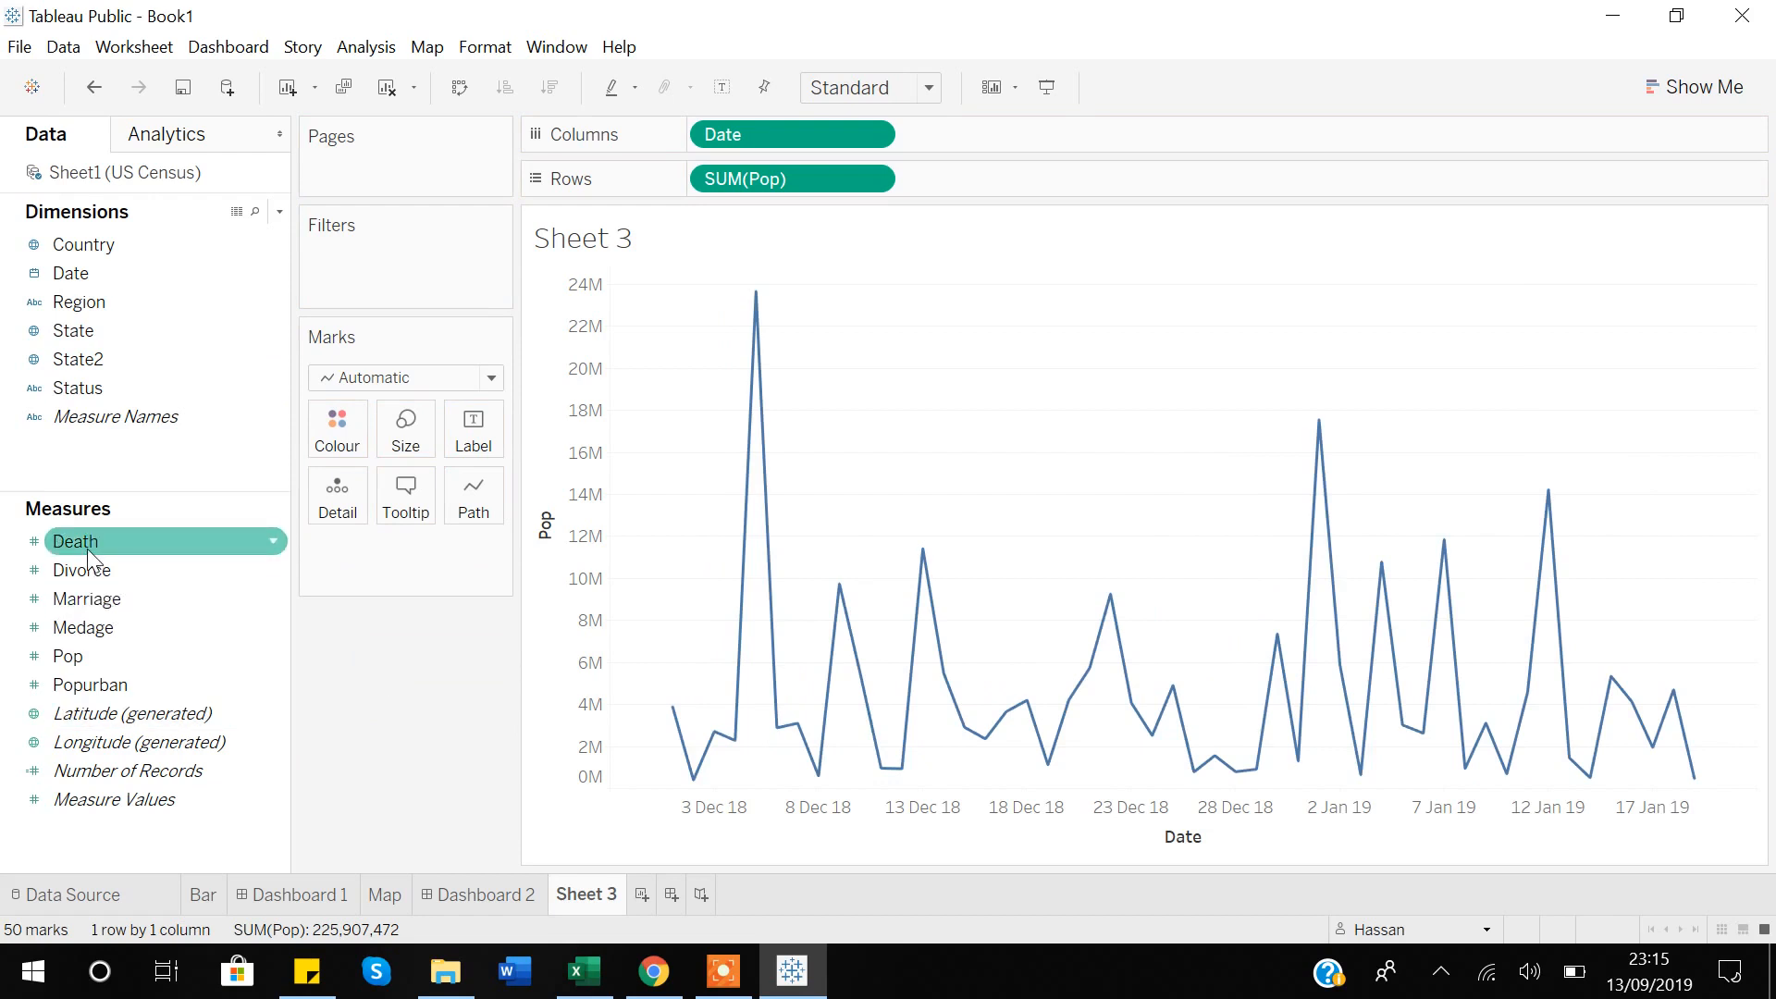
{"action": "mouse_move", "coordinate": [87, 549]}
{"action": "left_mouse_down"}
{"action": "mouse_move", "coordinate": [301, 508]}
{"action": "mouse_move", "coordinate": [333, 487]}
{"action": "mouse_move", "coordinate": [342, 448]}
{"action": "left_mouse_up"}
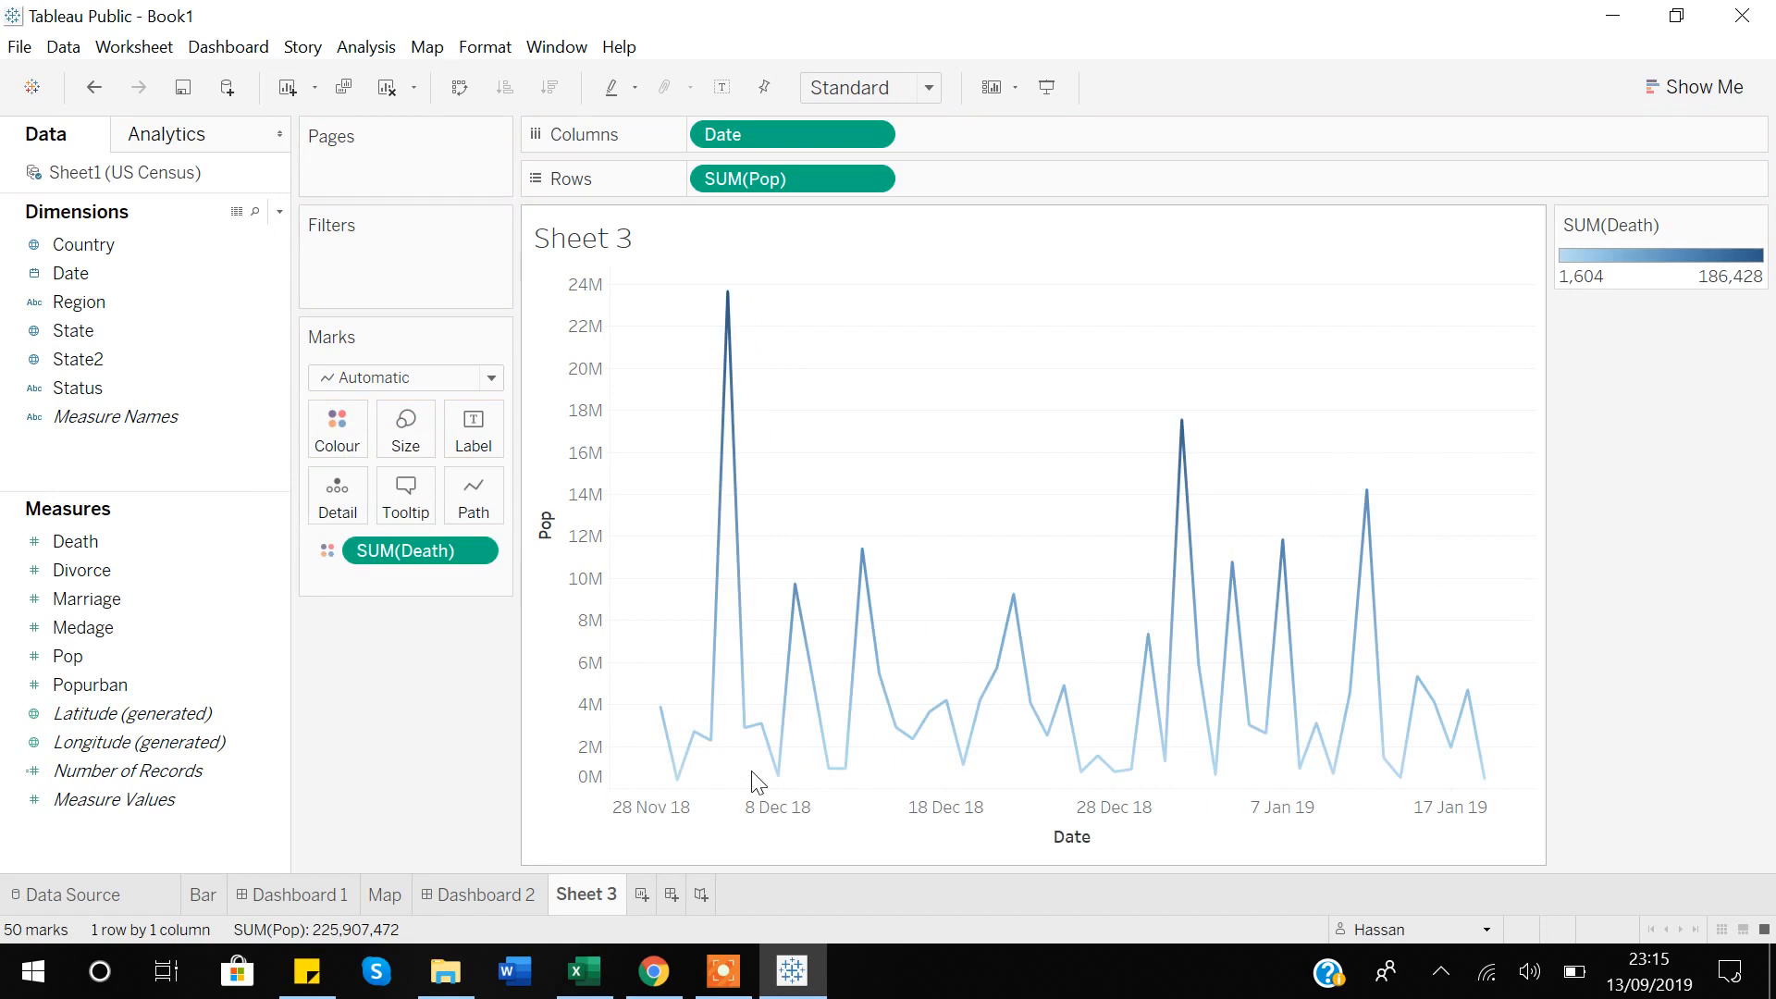
{"action": "mouse_move", "coordinate": [727, 303]}
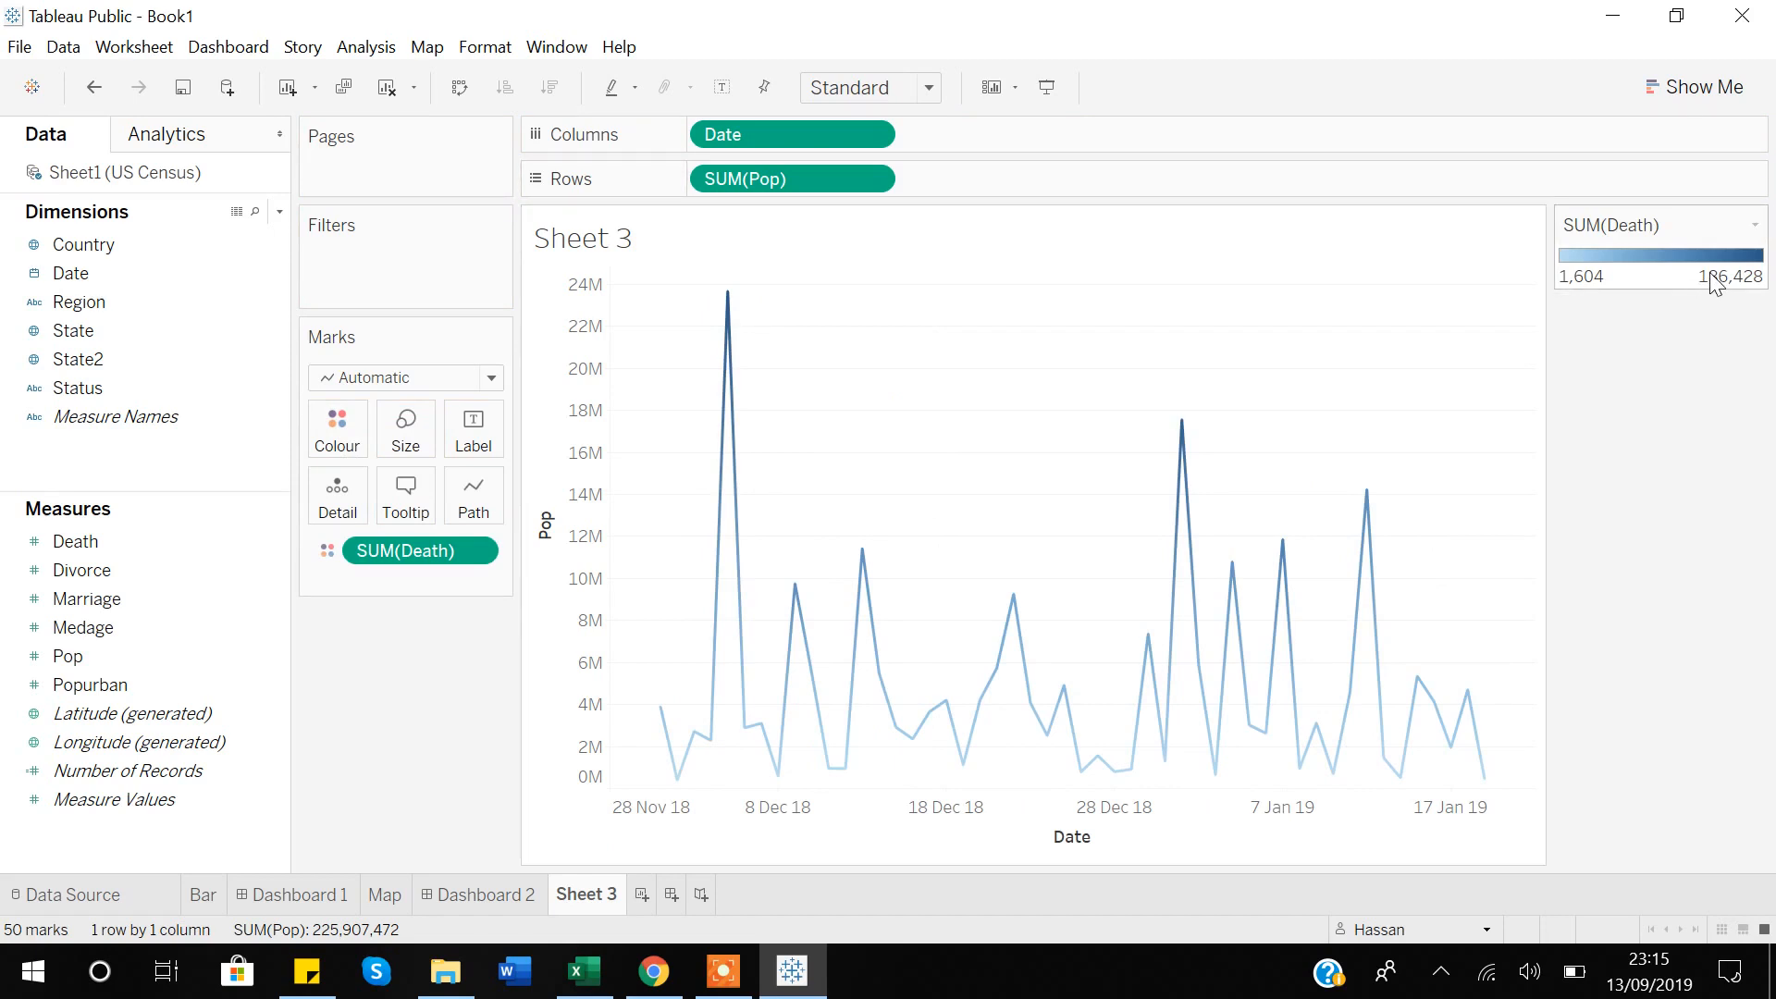
{"action": "mouse_move", "coordinate": [1101, 769]}
Rename the line chart's sheet as Line
{"action": "right_click", "coordinate": [607, 903]}
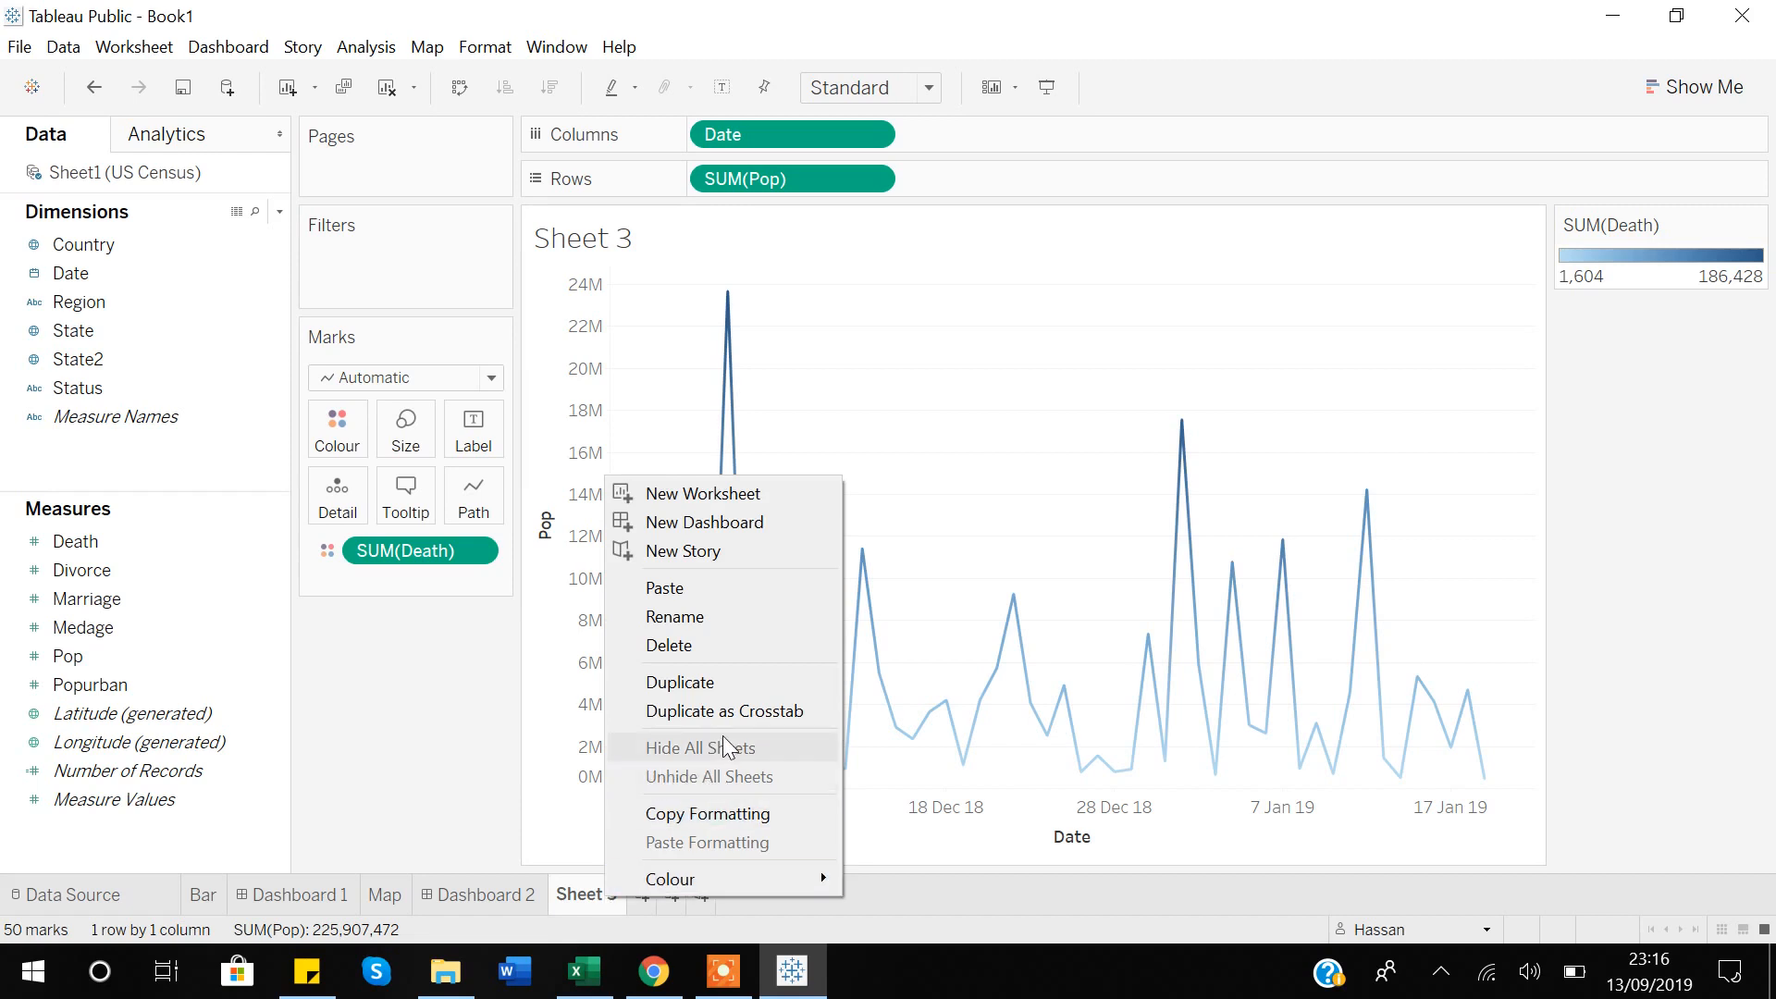
{"action": "left_click", "coordinate": [675, 617]}
{"action": "type", "text": "L"}
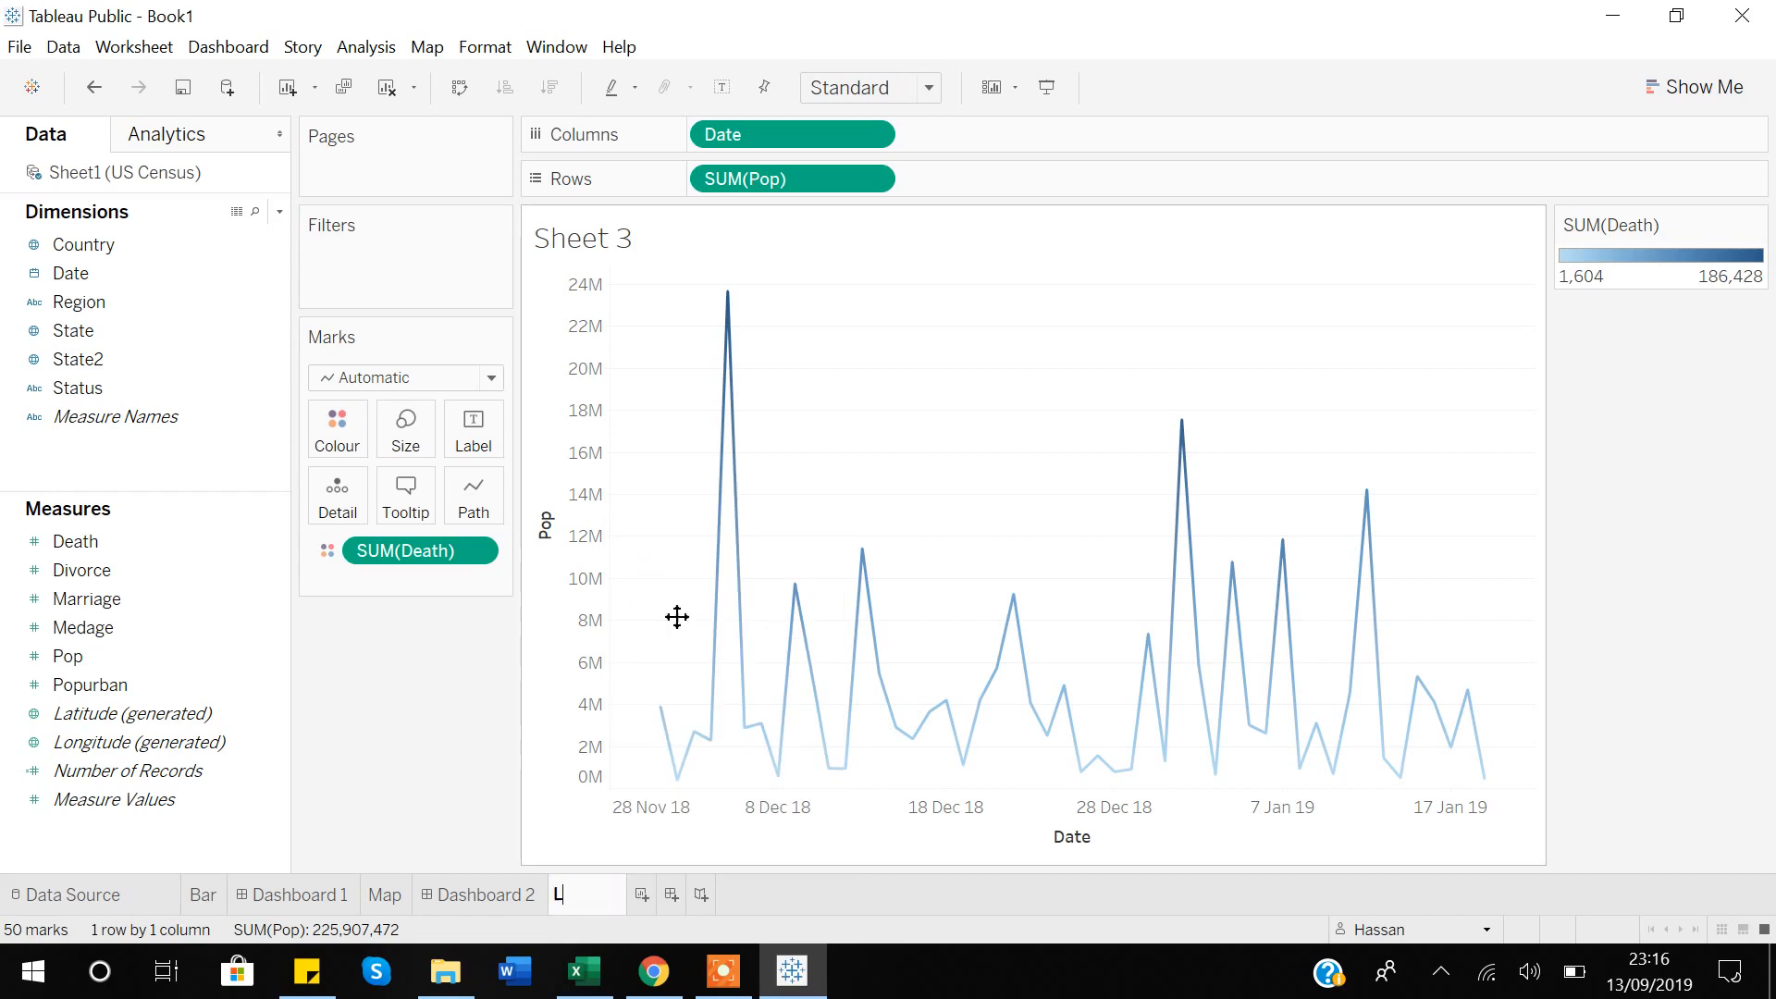
{"action": "type", "text": "ine"}
{"action": "key", "text": "Return"}
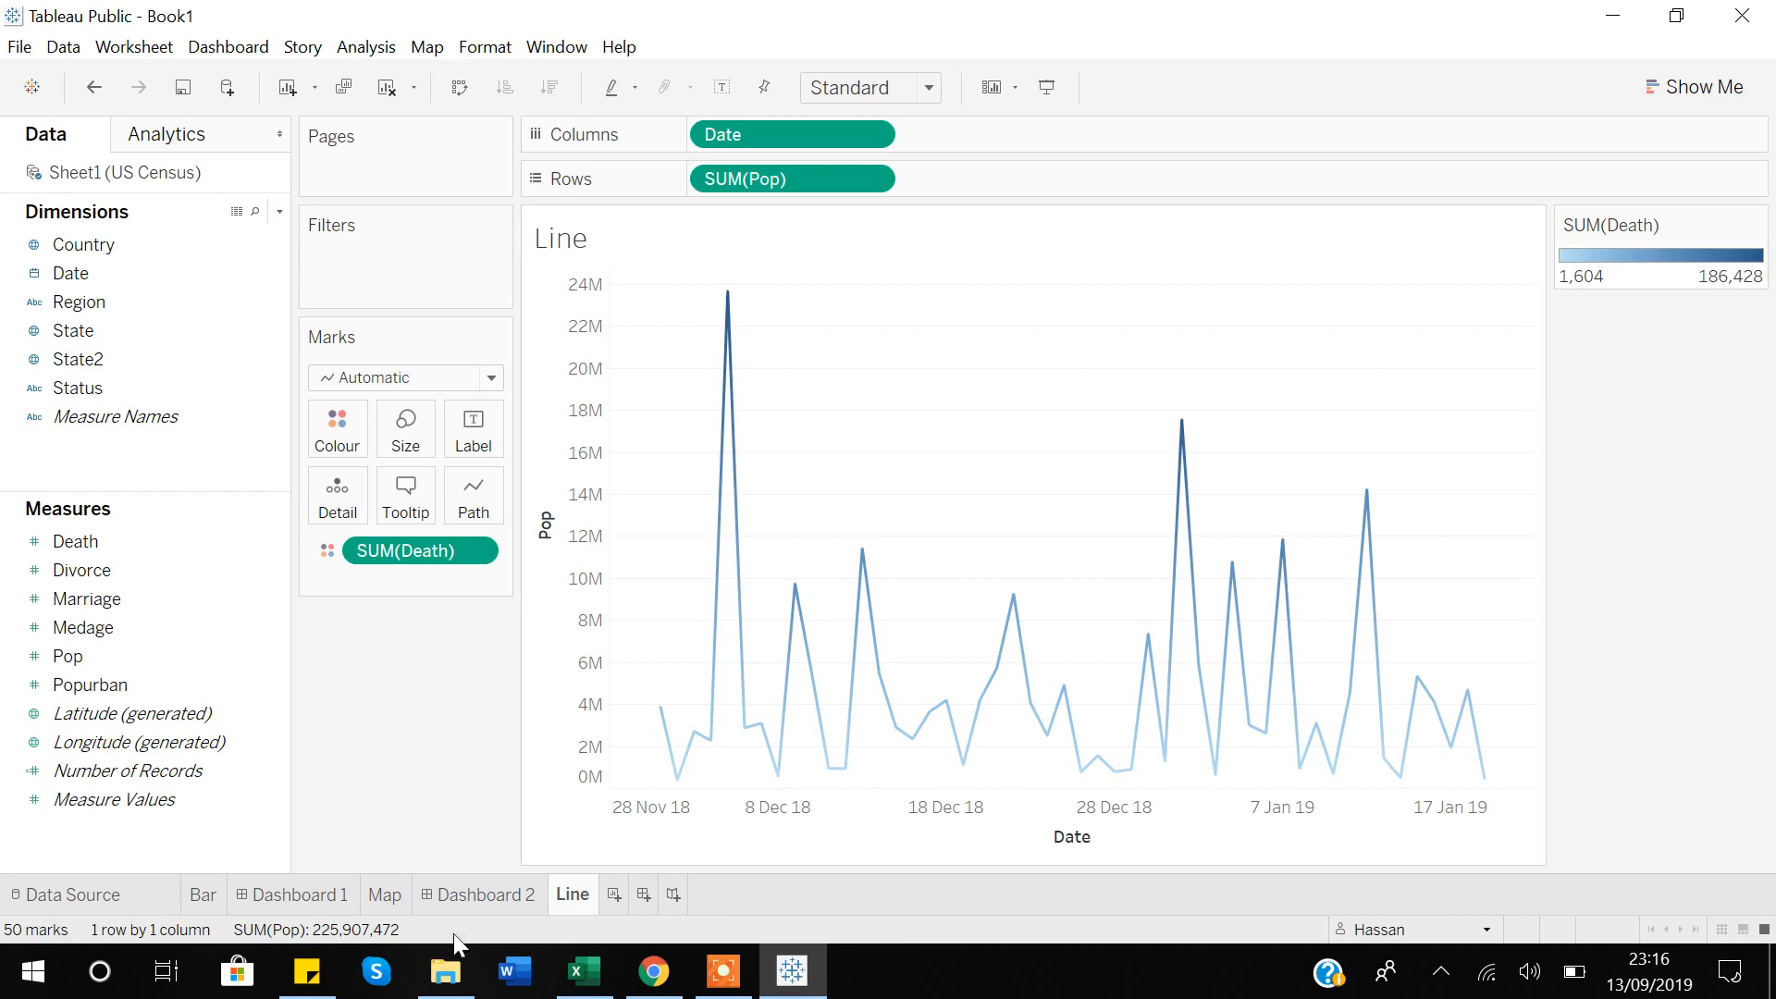
Add a new worksheet and tabulate the summed Pop measure by Region in rows
{"action": "left_click", "coordinate": [614, 896]}
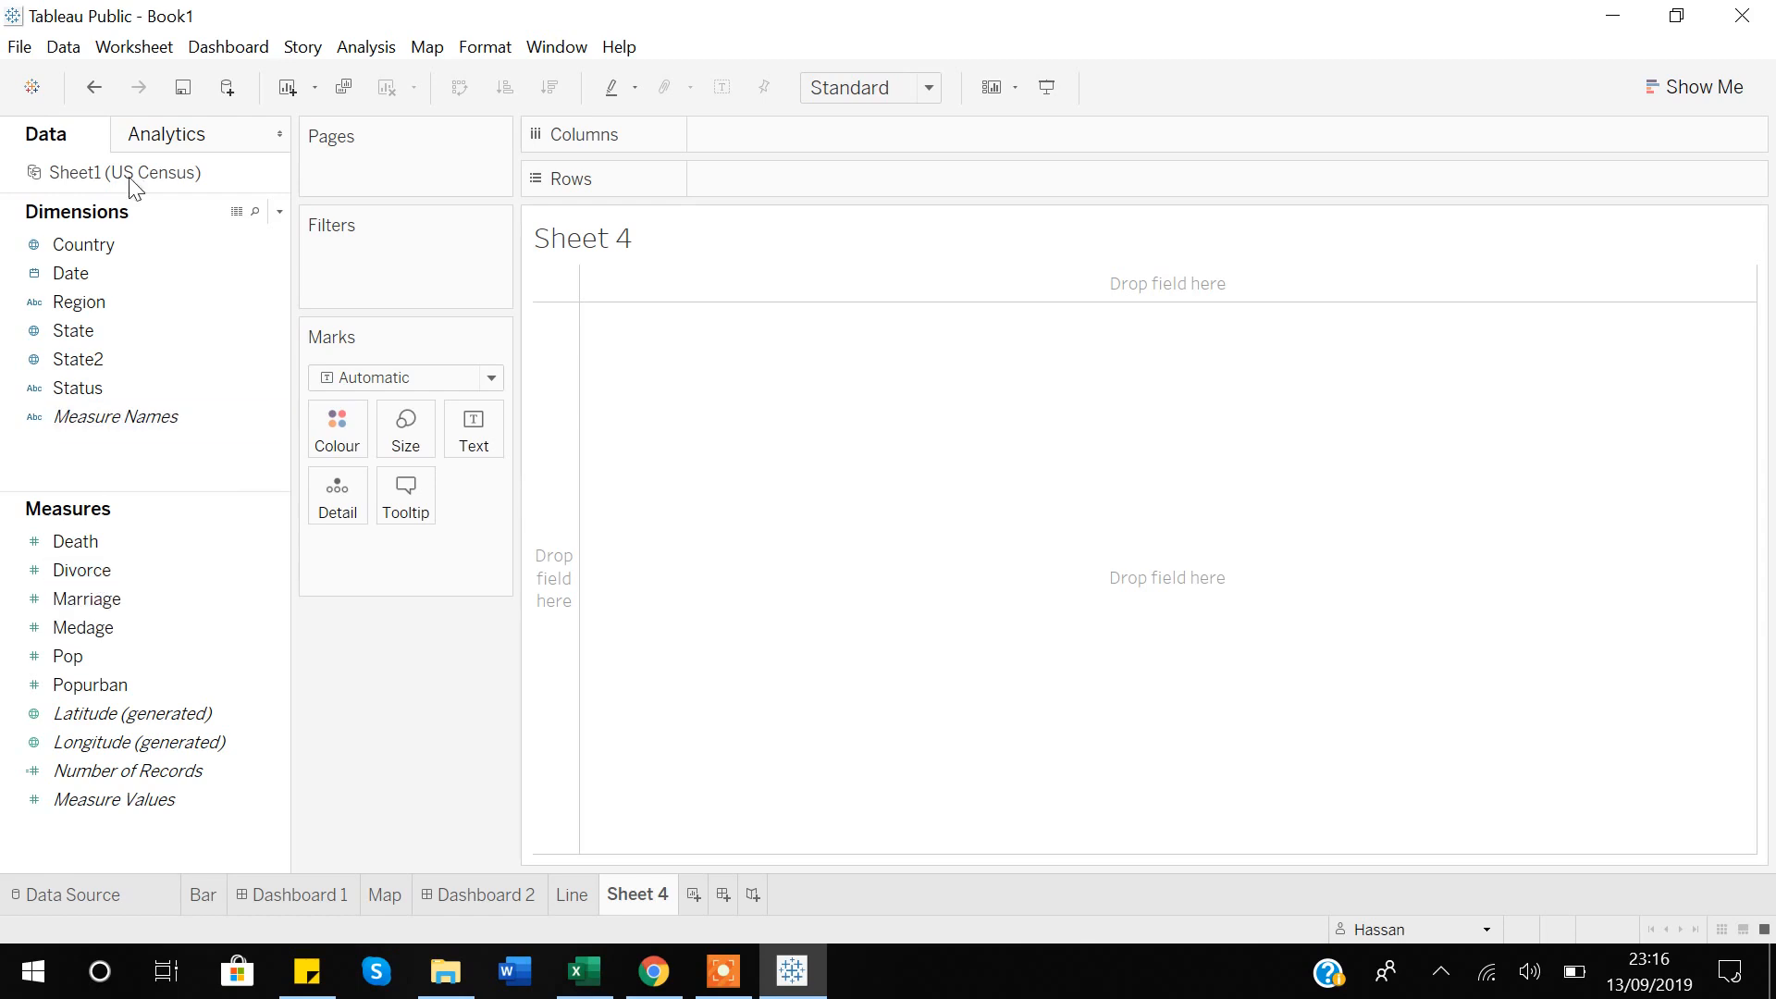
{"action": "left_click", "coordinate": [86, 367]}
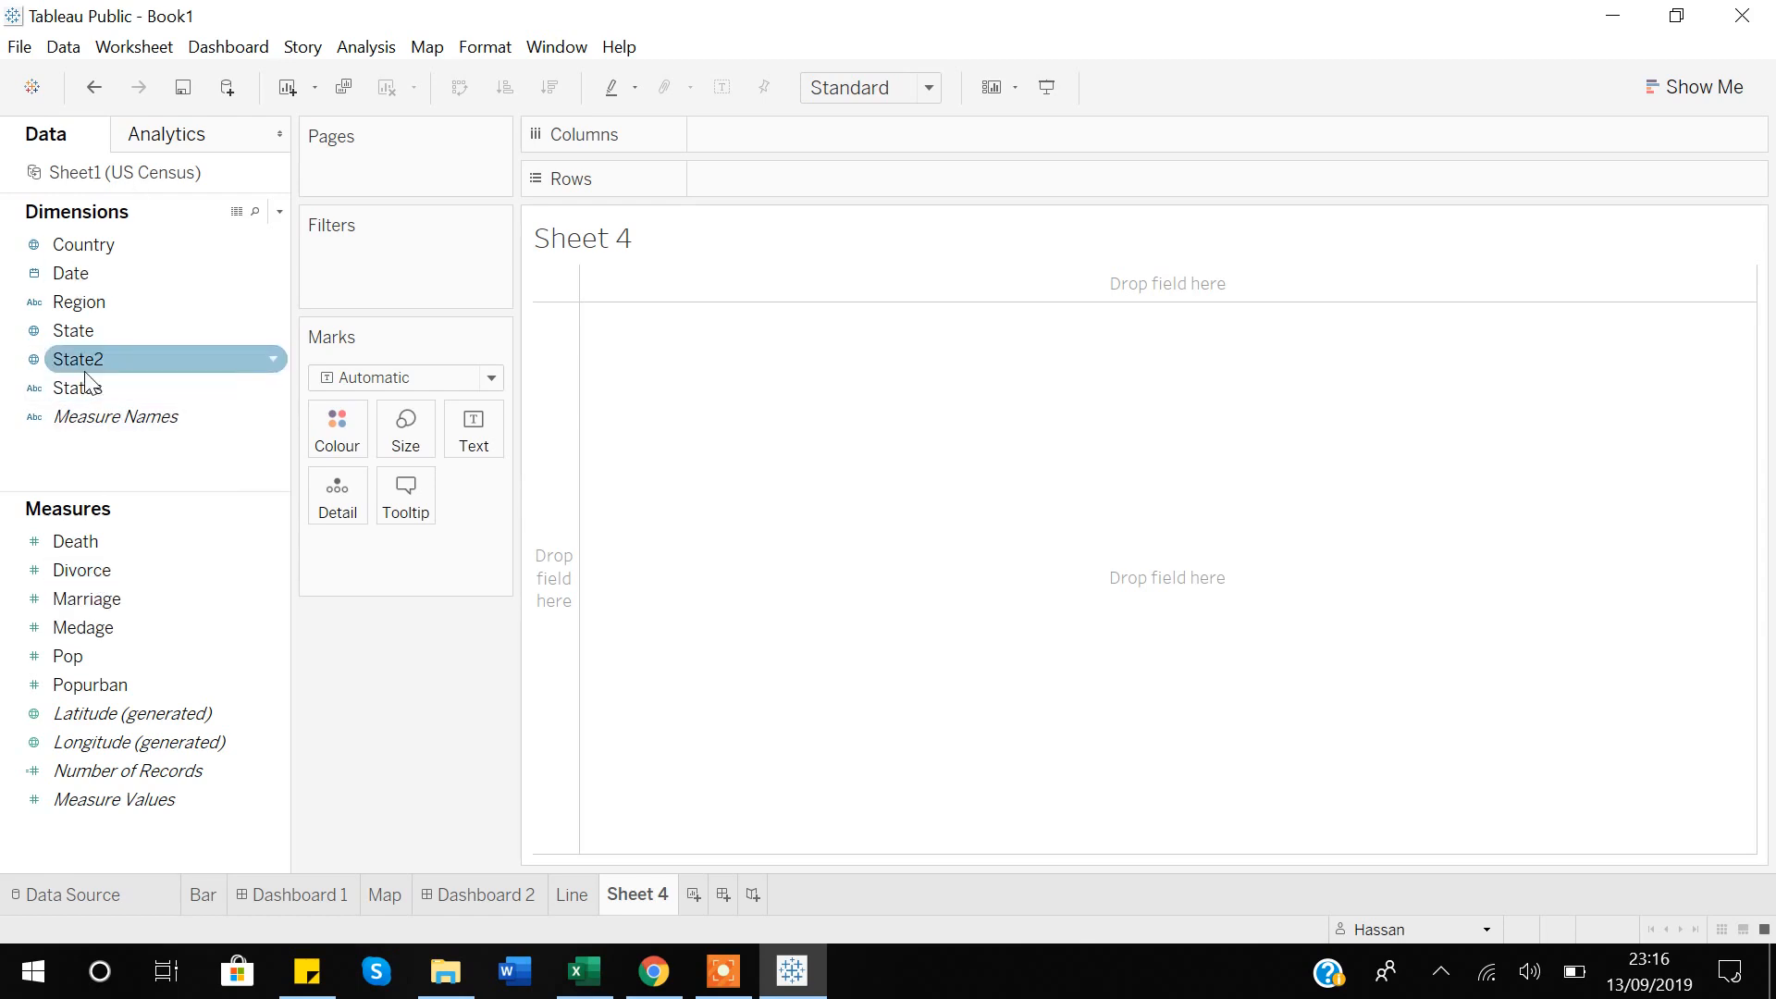
{"action": "left_click", "coordinate": [84, 311]}
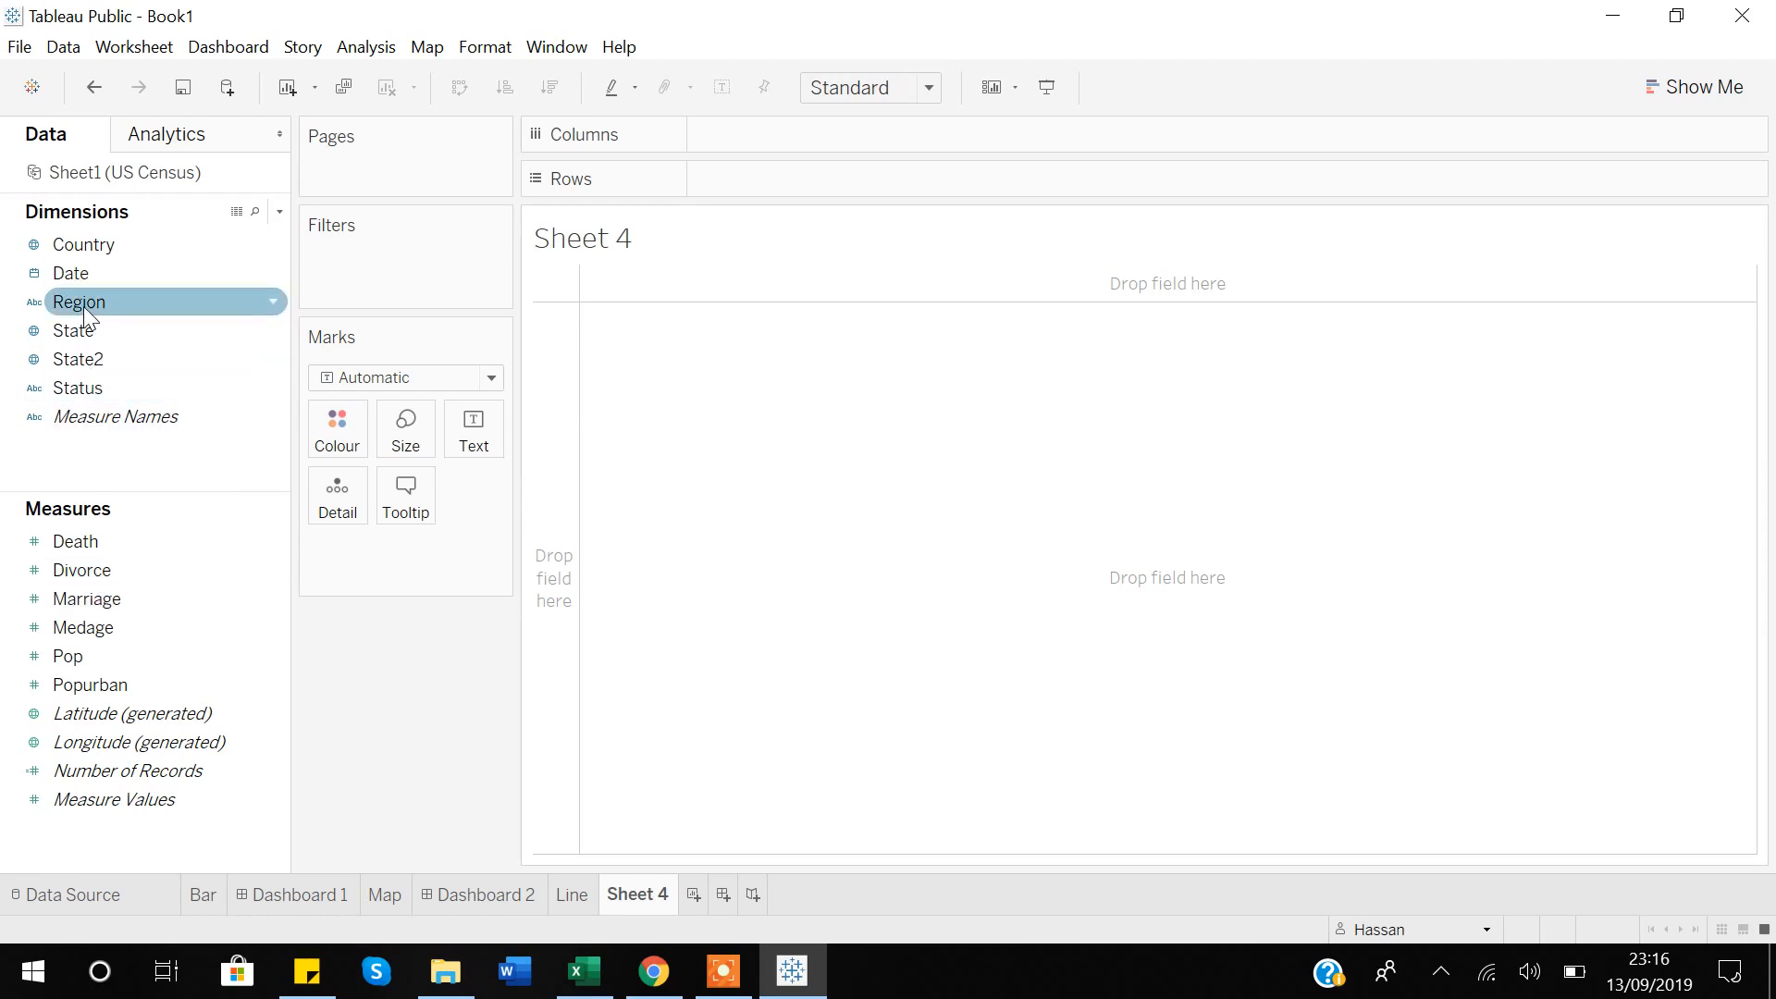
{"action": "double_click", "coordinate": [83, 305]}
{"action": "left_click", "coordinate": [81, 627]}
{"action": "left_click", "coordinate": [79, 656]}
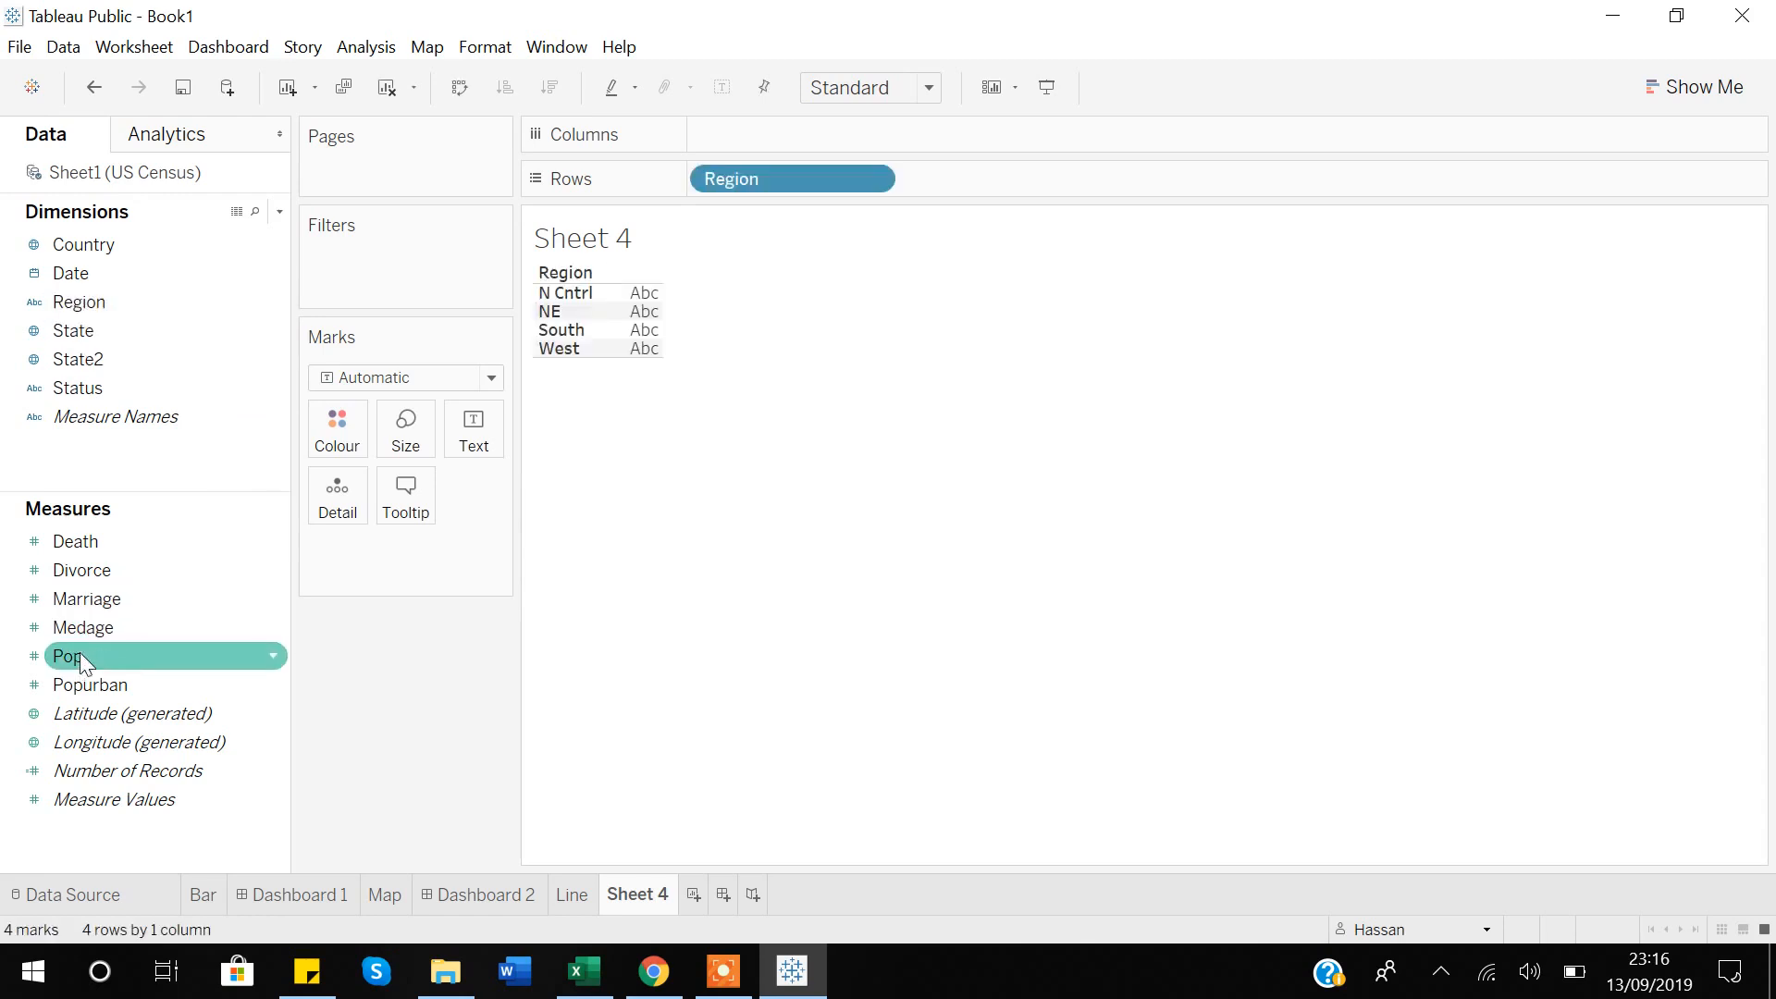
{"action": "double_click", "coordinate": [80, 656]}
{"action": "mouse_move", "coordinate": [671, 363]}
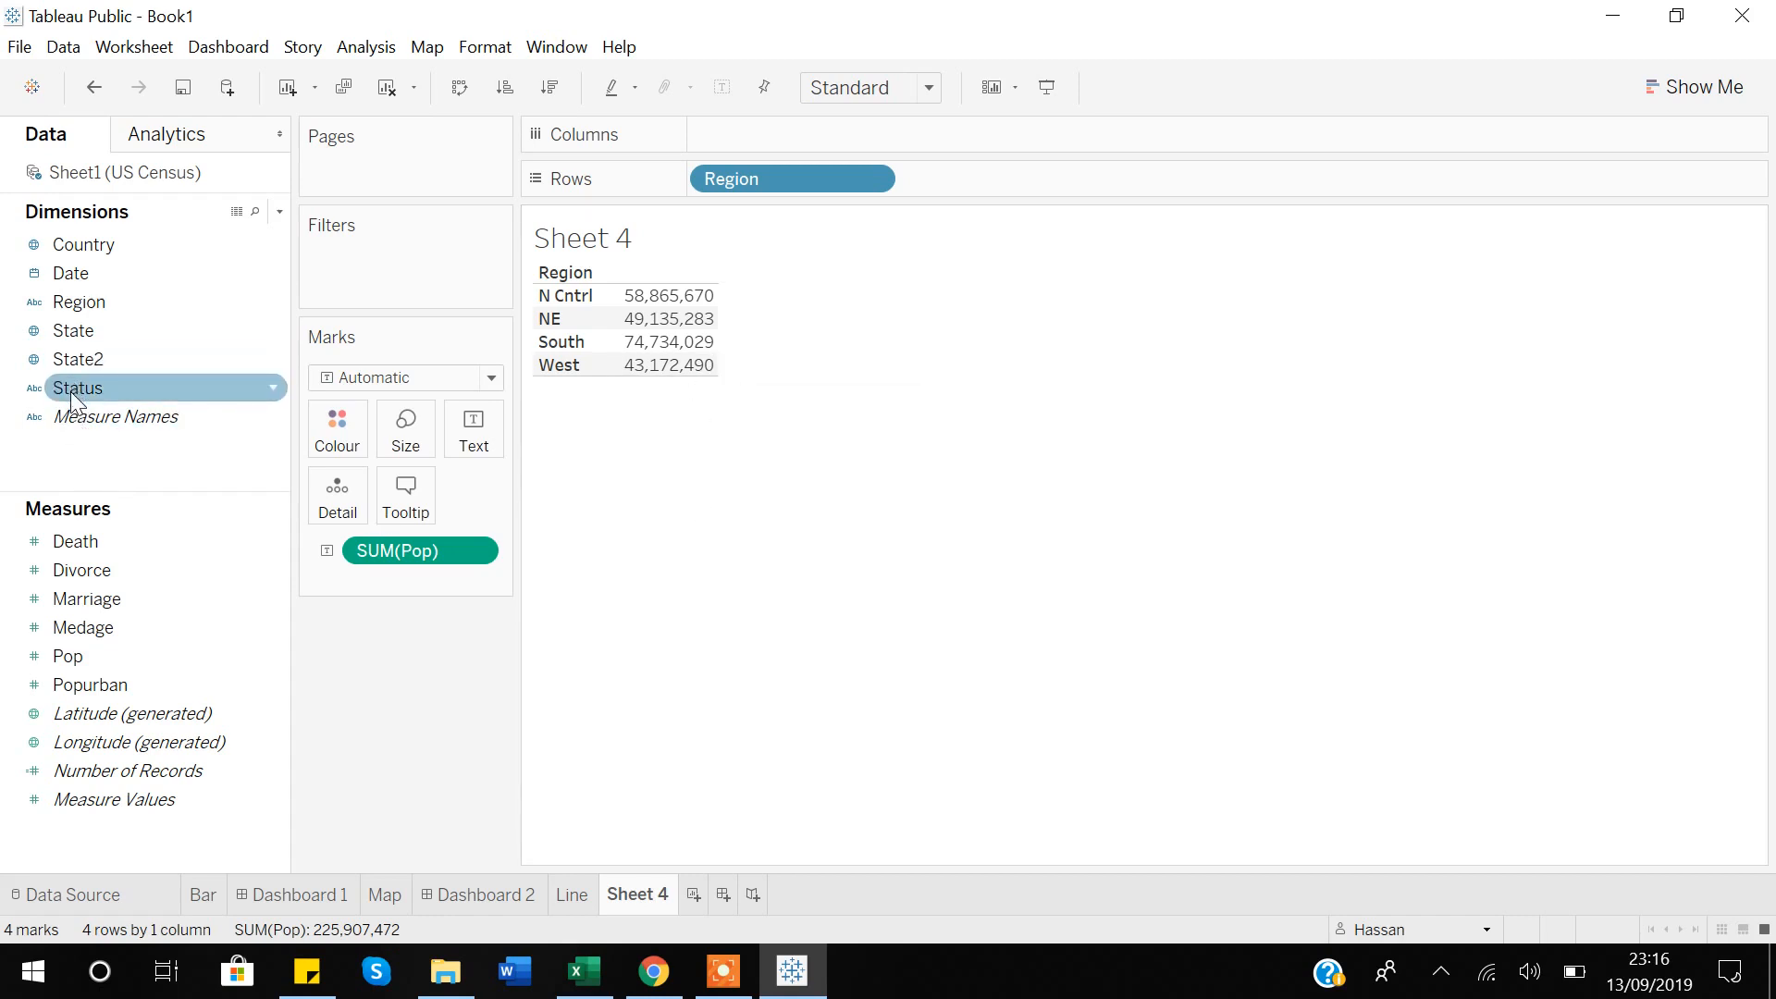
Colour the Region table's figures by Status and increase the row height so each region's values fit
{"action": "left_click_drag", "start_coordinate": [71, 391], "coordinate": [330, 445]}
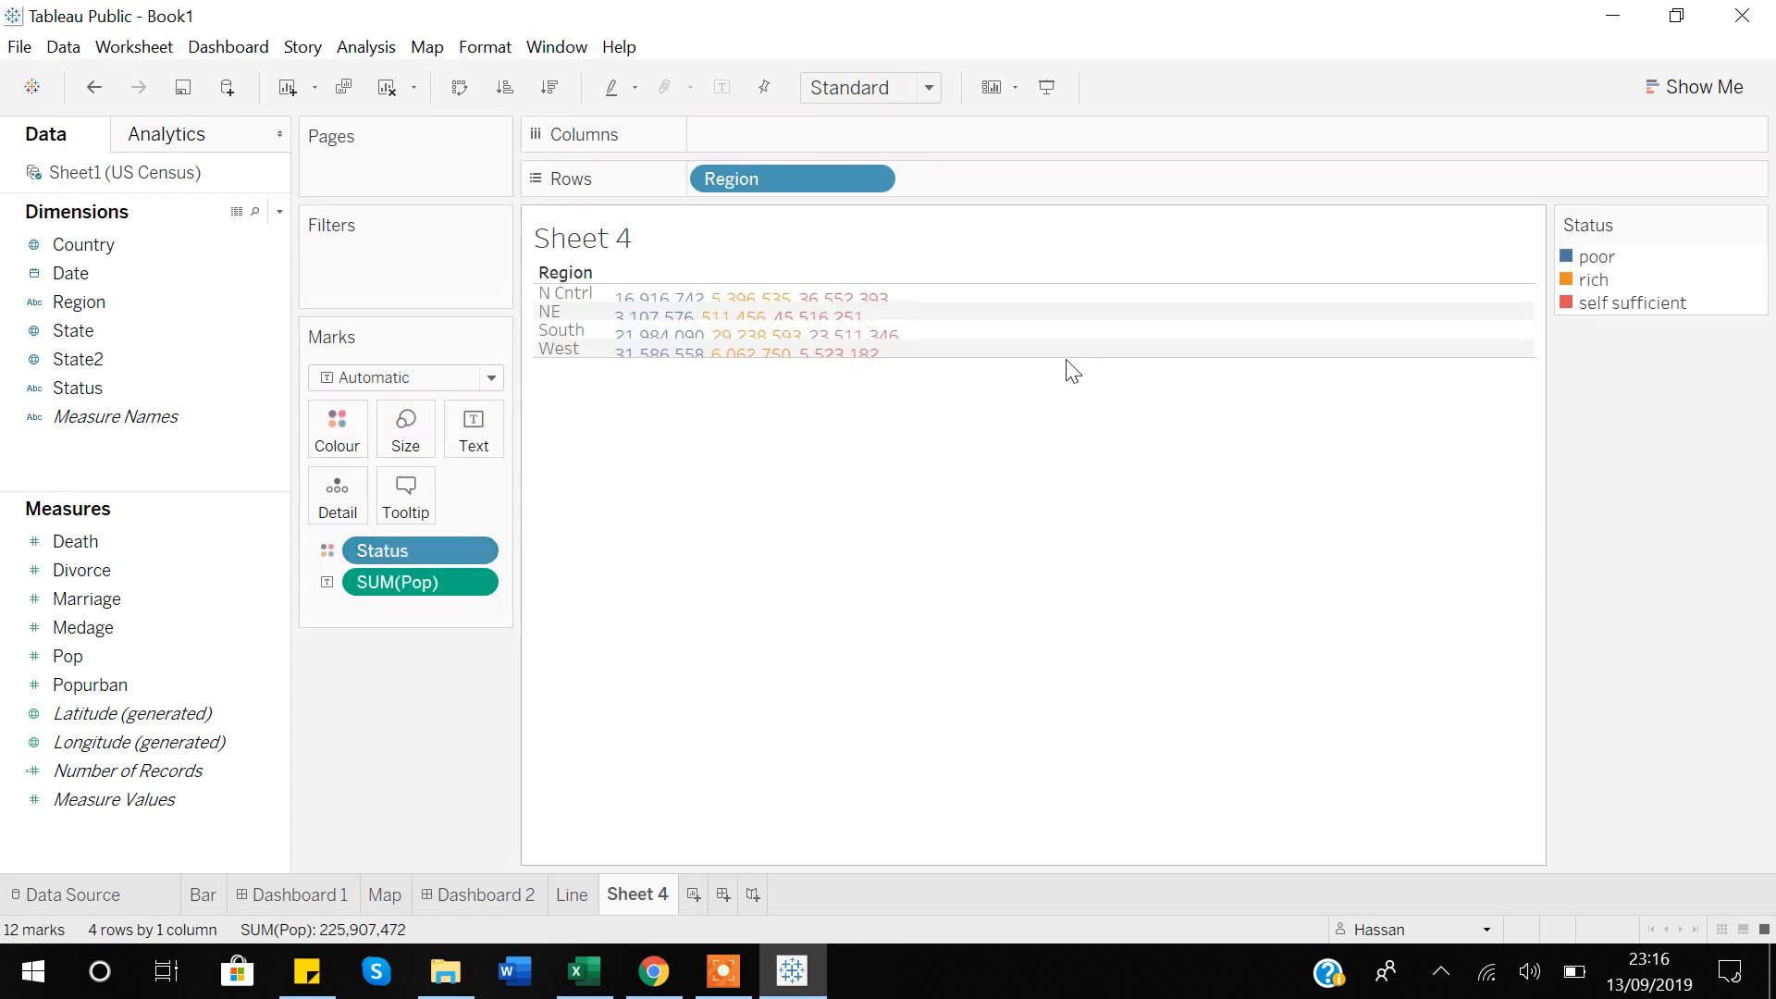
{"action": "left_click_drag", "start_coordinate": [1062, 357], "coordinate": [1080, 503]}
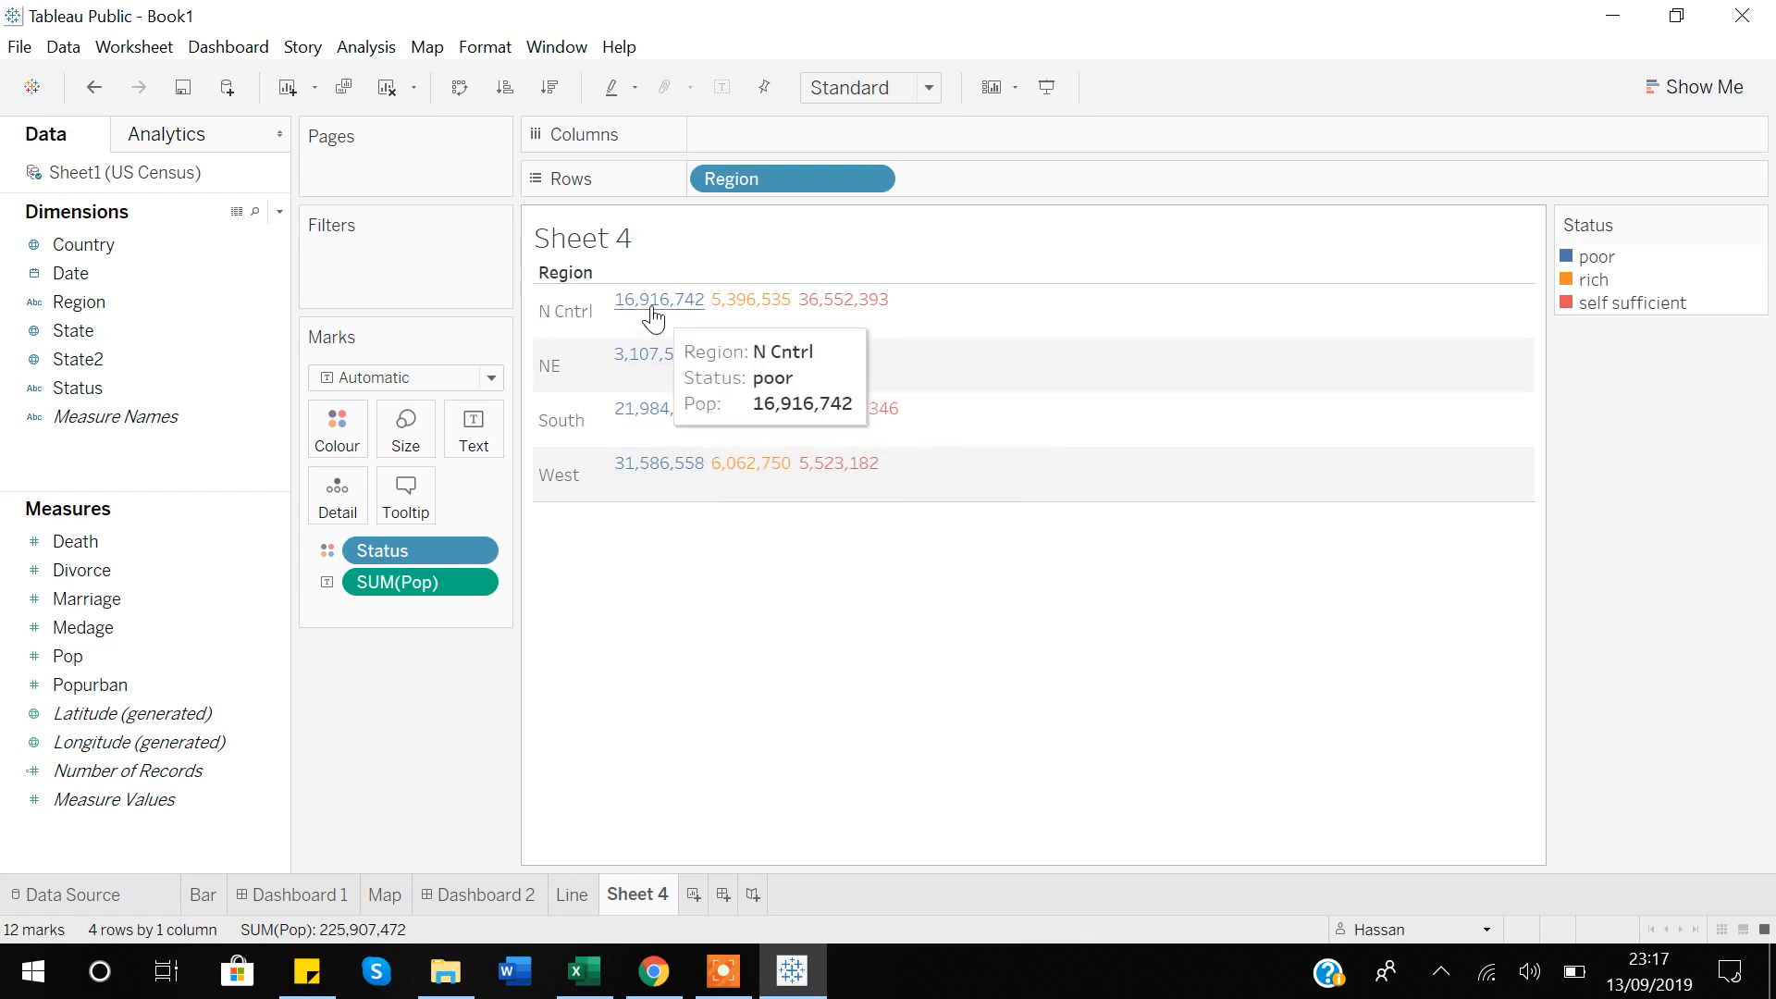
{"action": "mouse_move", "coordinate": [828, 330]}
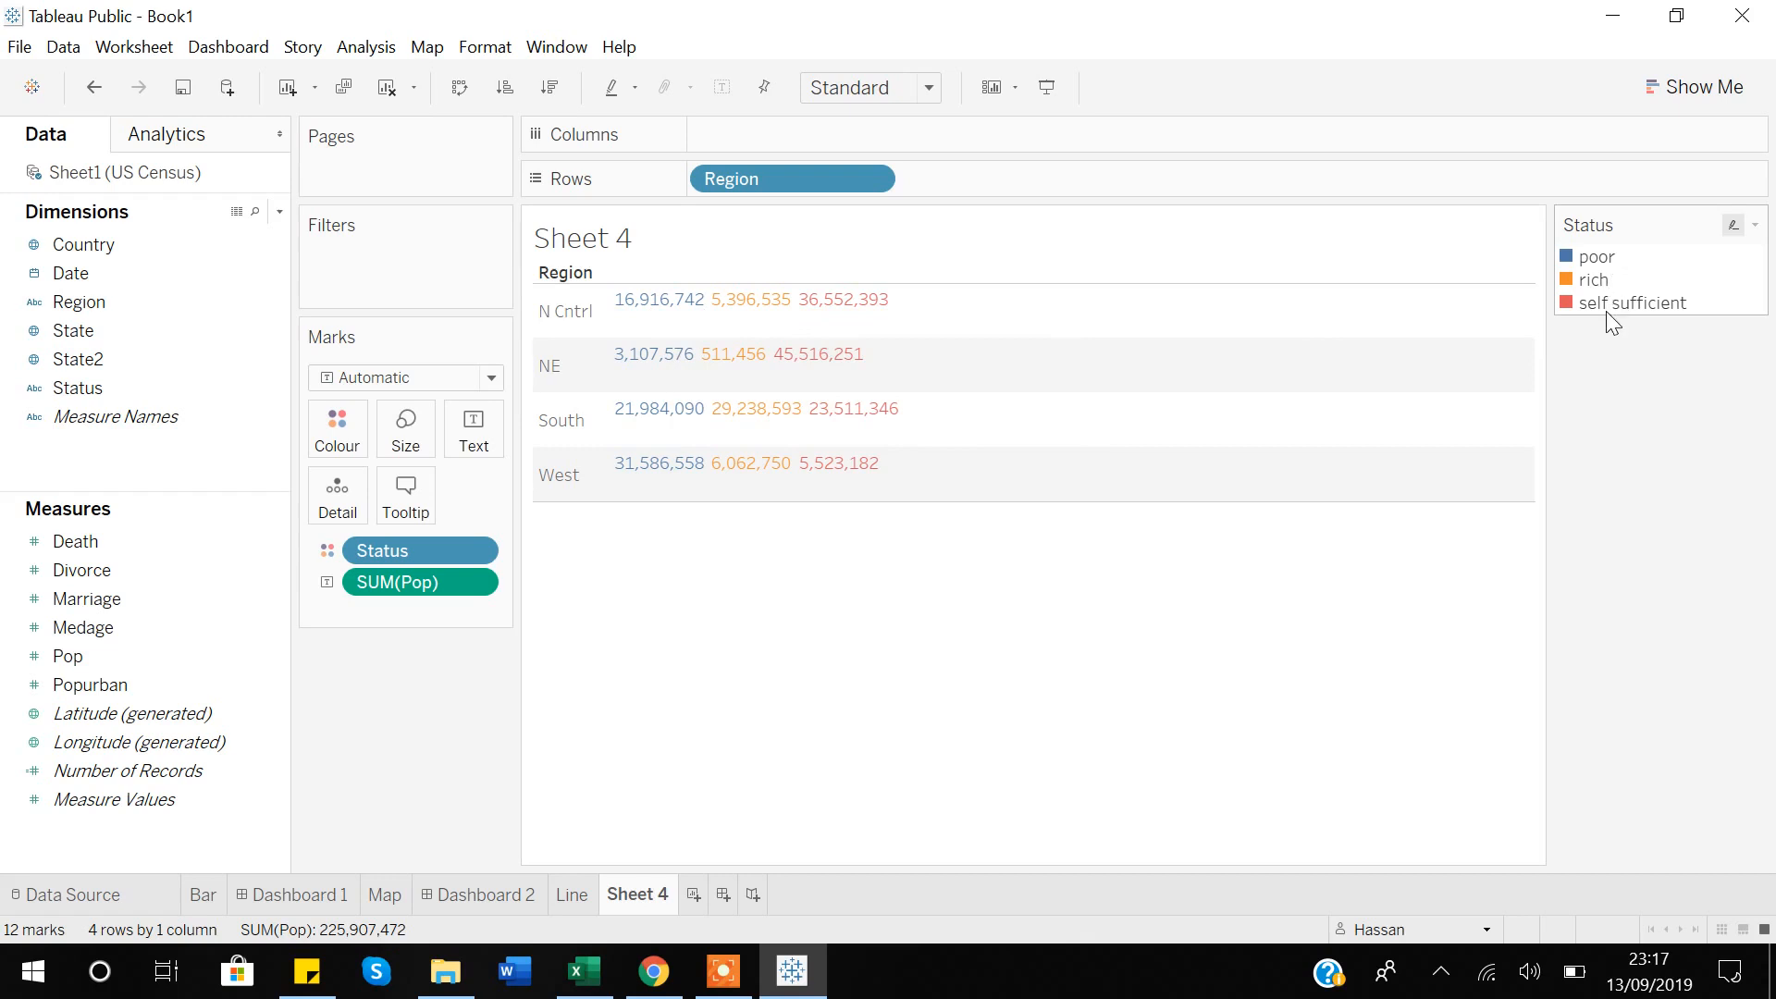
{"action": "mouse_move", "coordinate": [853, 411]}
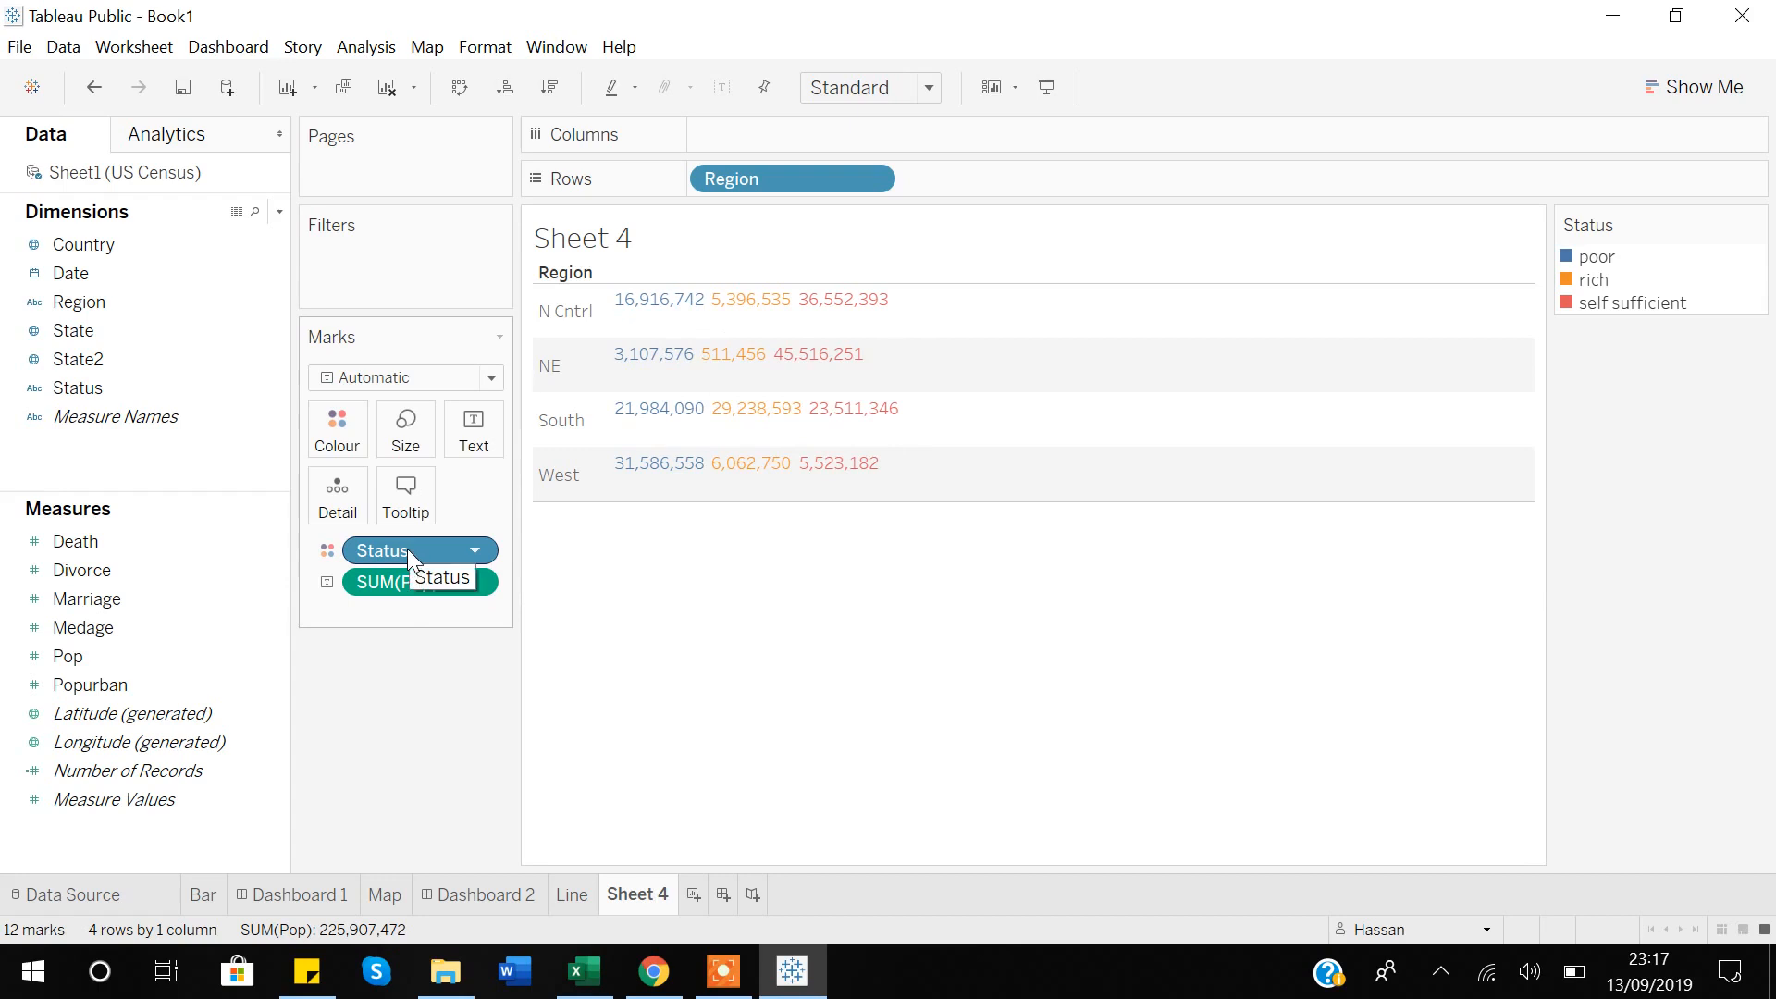
Replace Status with the summed Death measure as the table's text colour and compare the figures with the legend
{"action": "left_click_drag", "start_coordinate": [405, 550], "coordinate": [407, 696]}
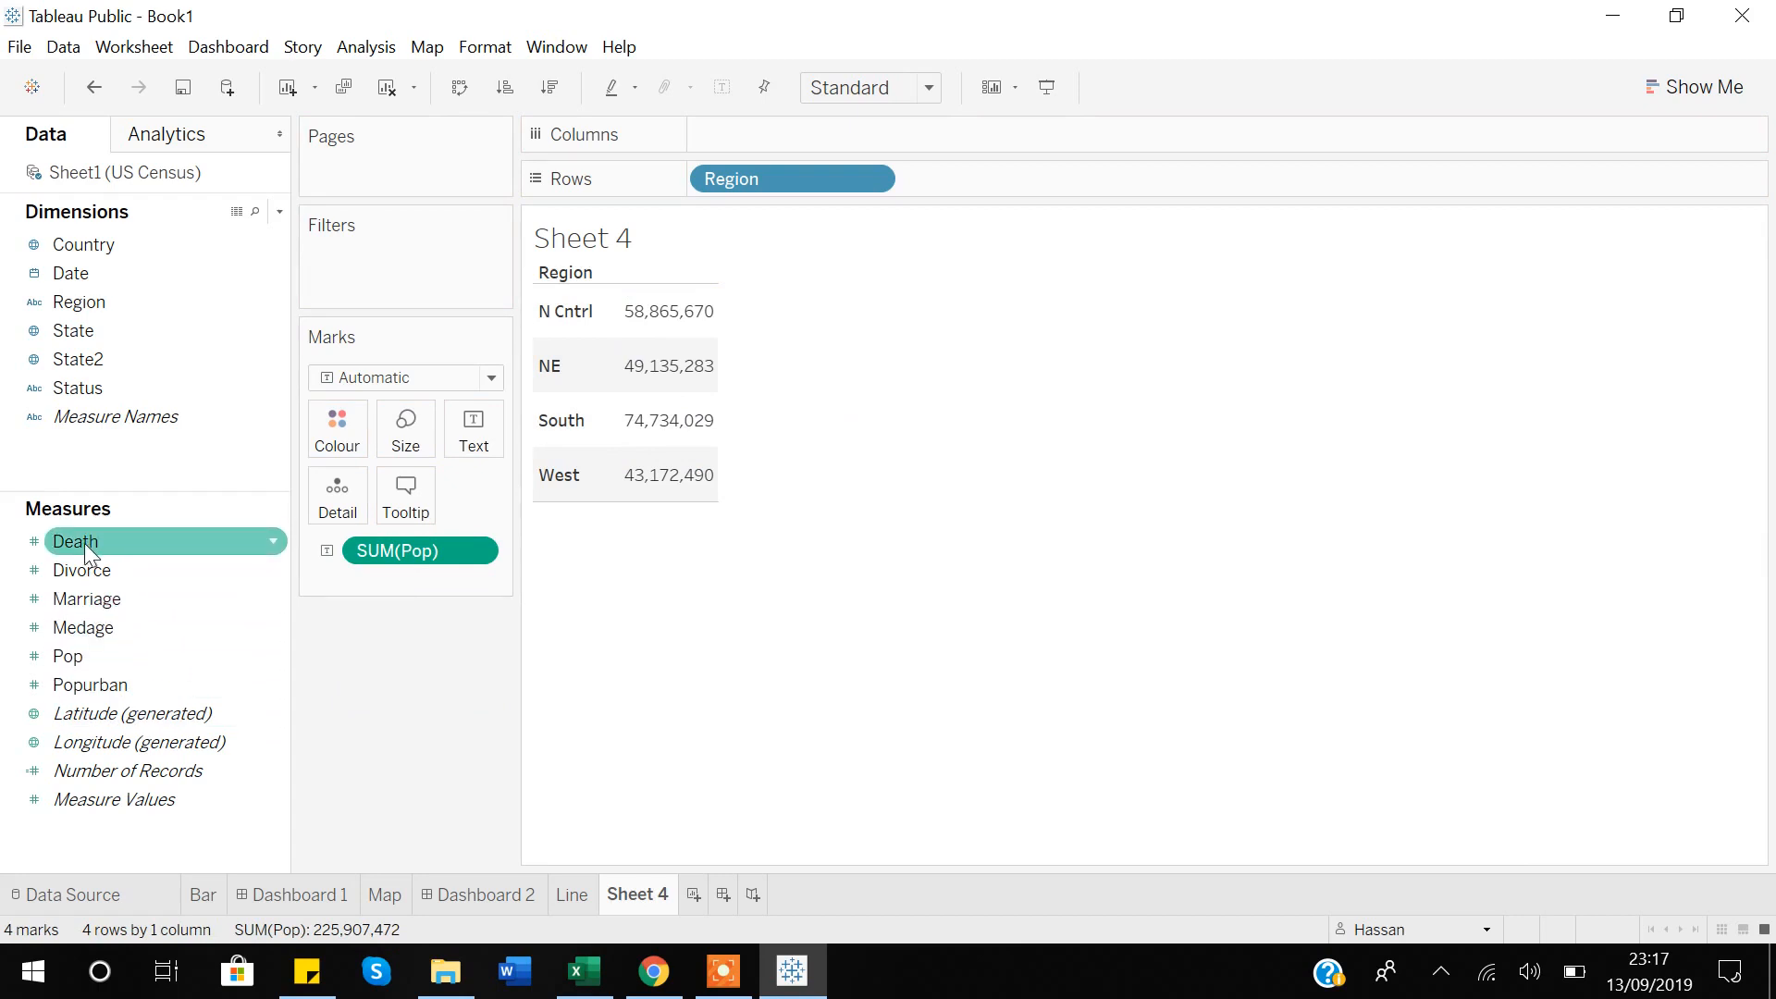
{"action": "left_click_drag", "start_coordinate": [81, 544], "coordinate": [331, 436]}
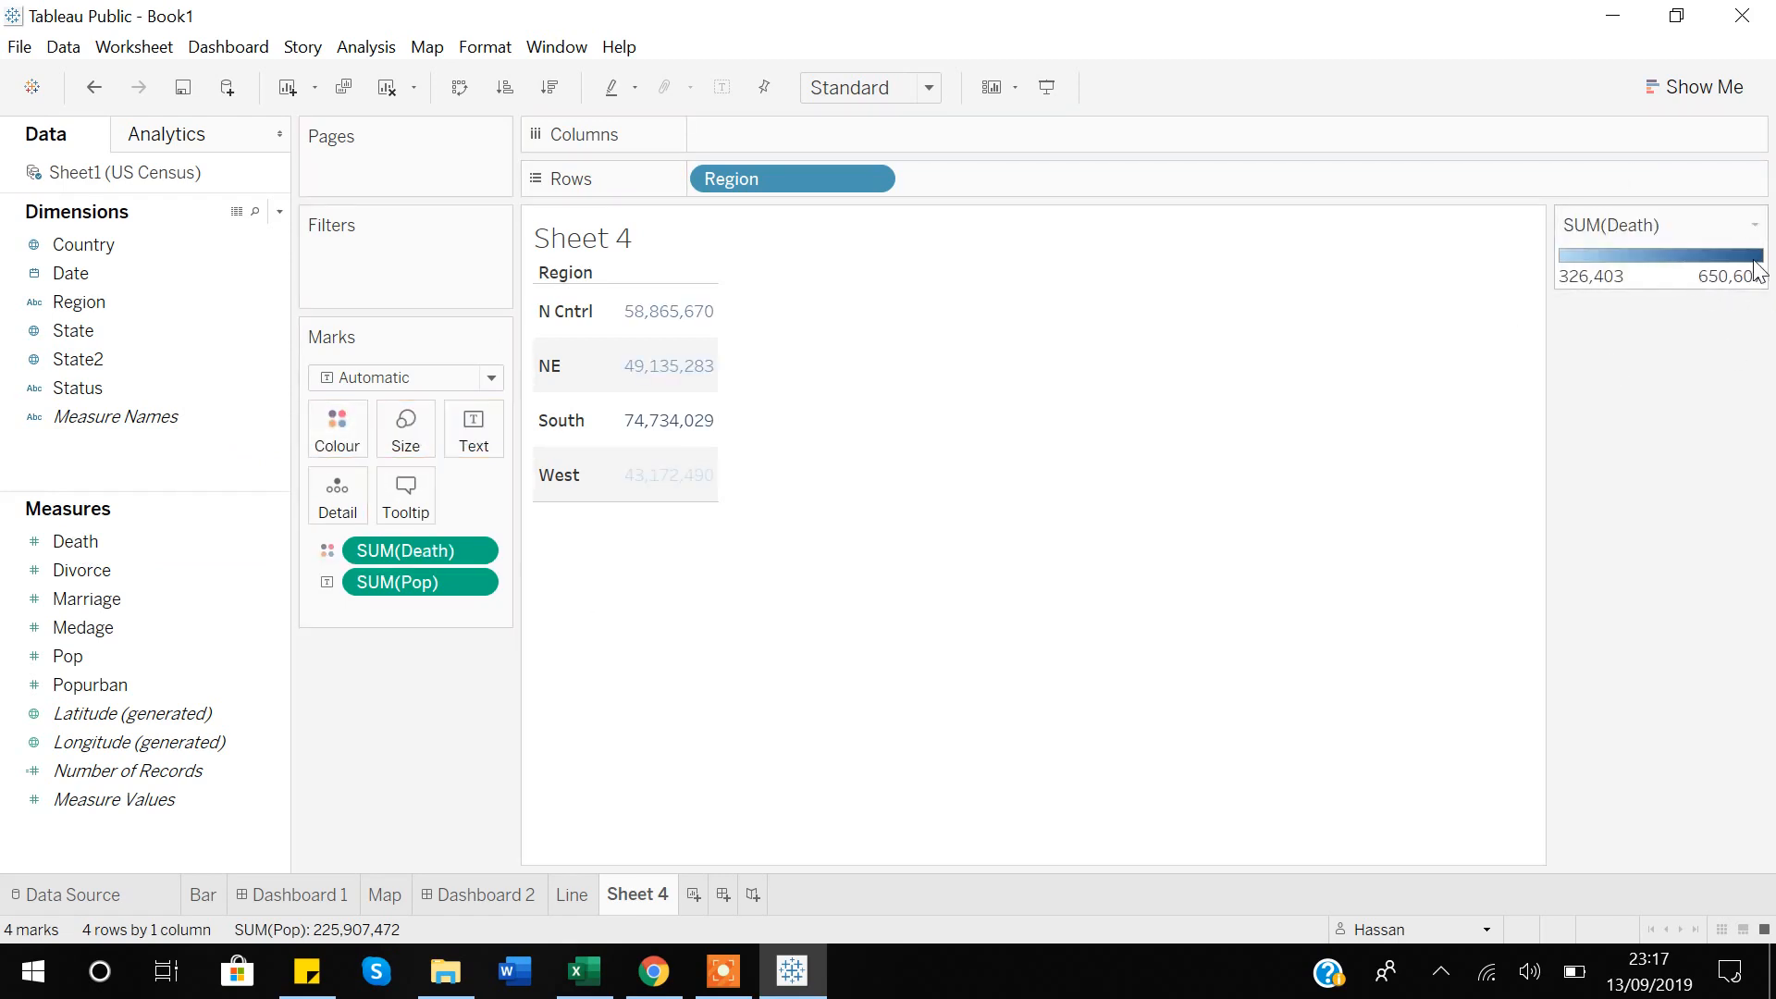
{"action": "mouse_move", "coordinate": [670, 441]}
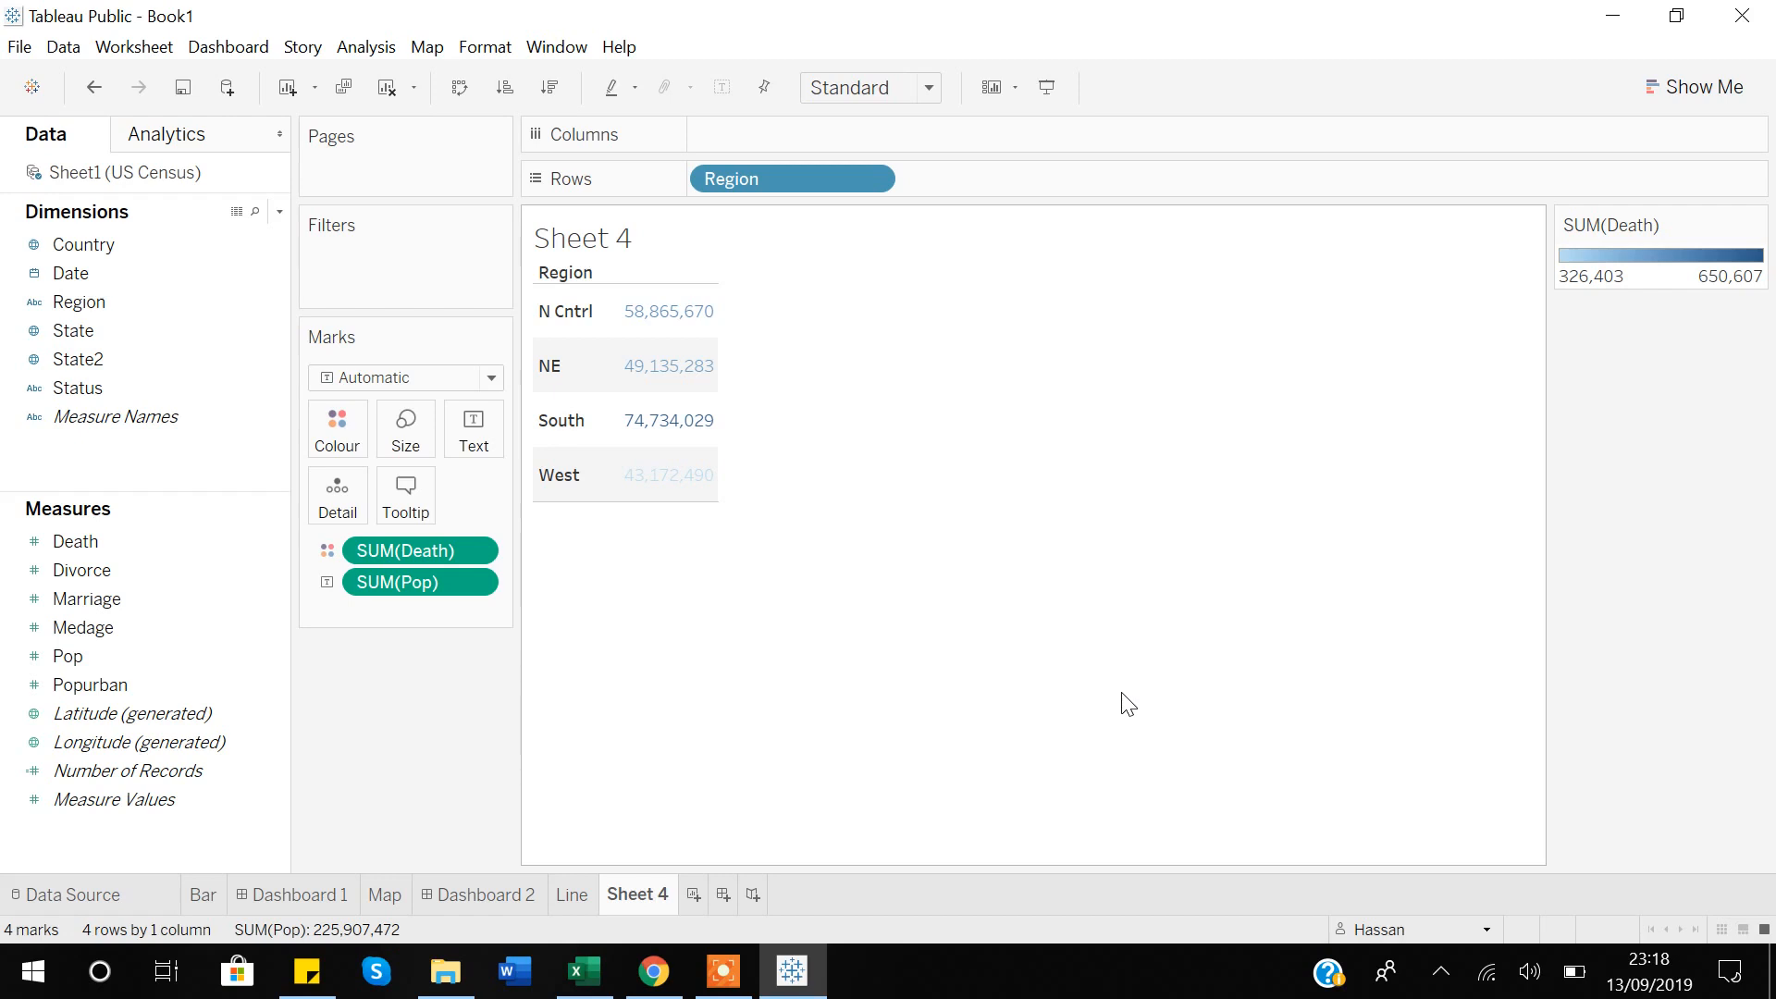
{"action": "left_click", "coordinate": [727, 969]}
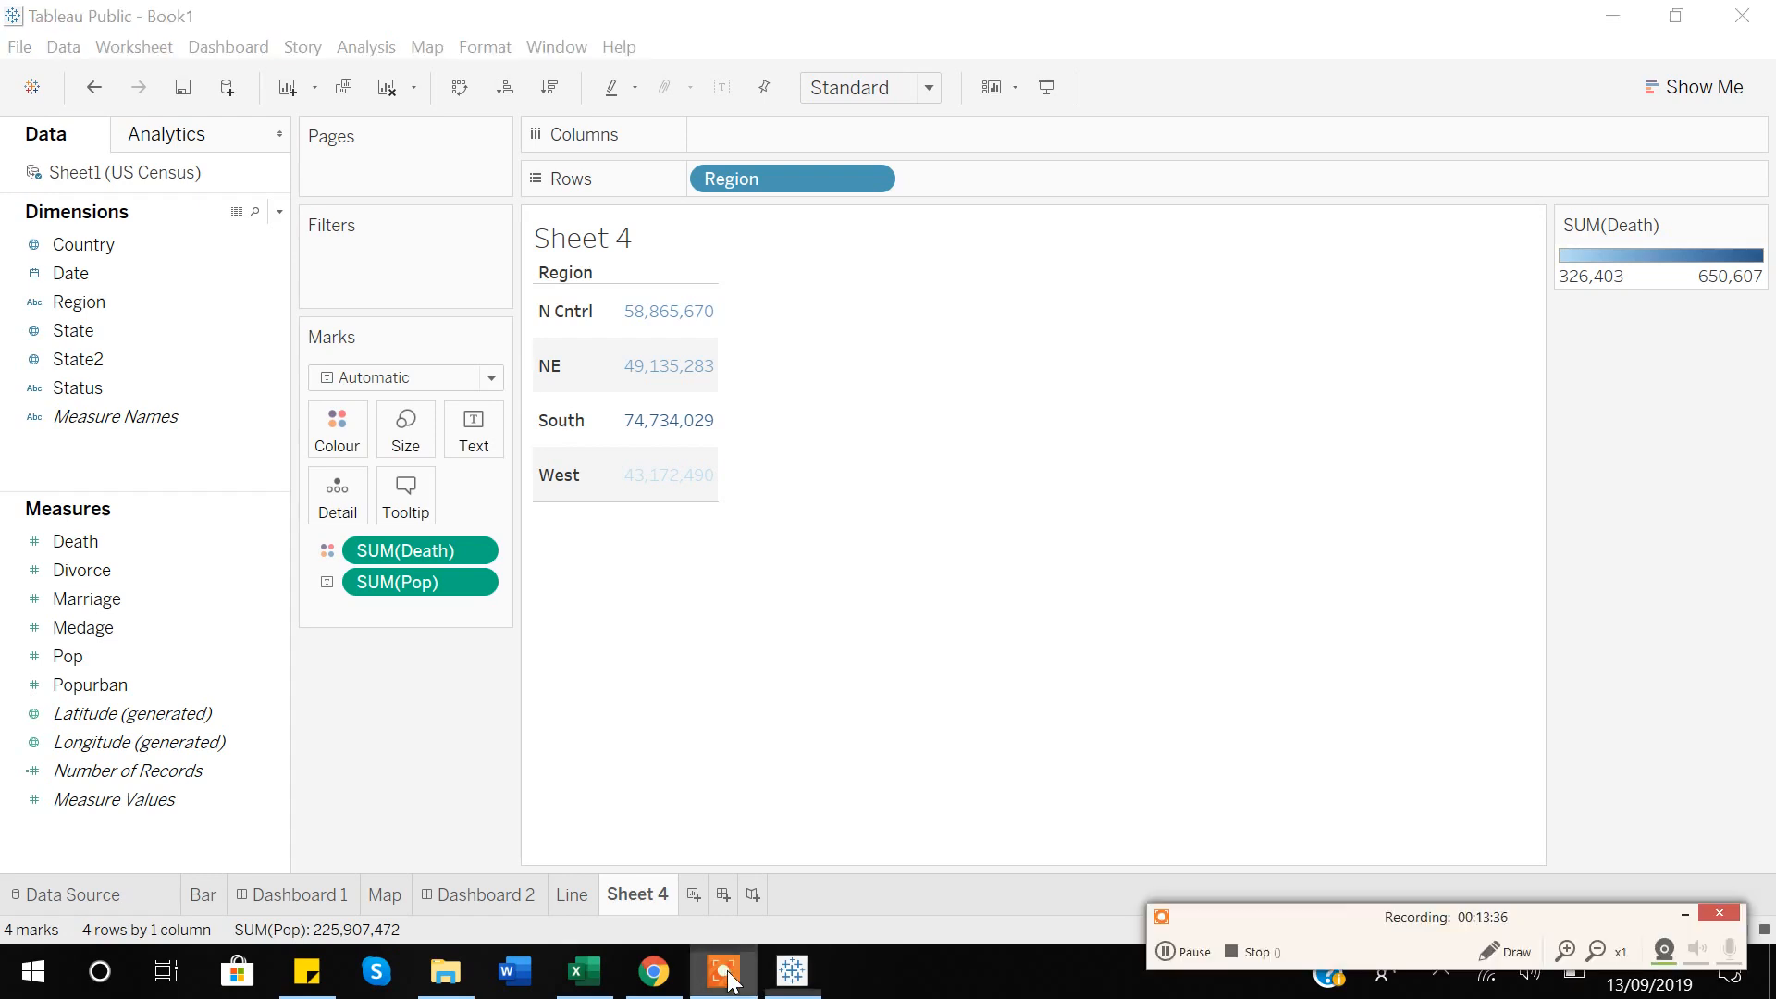